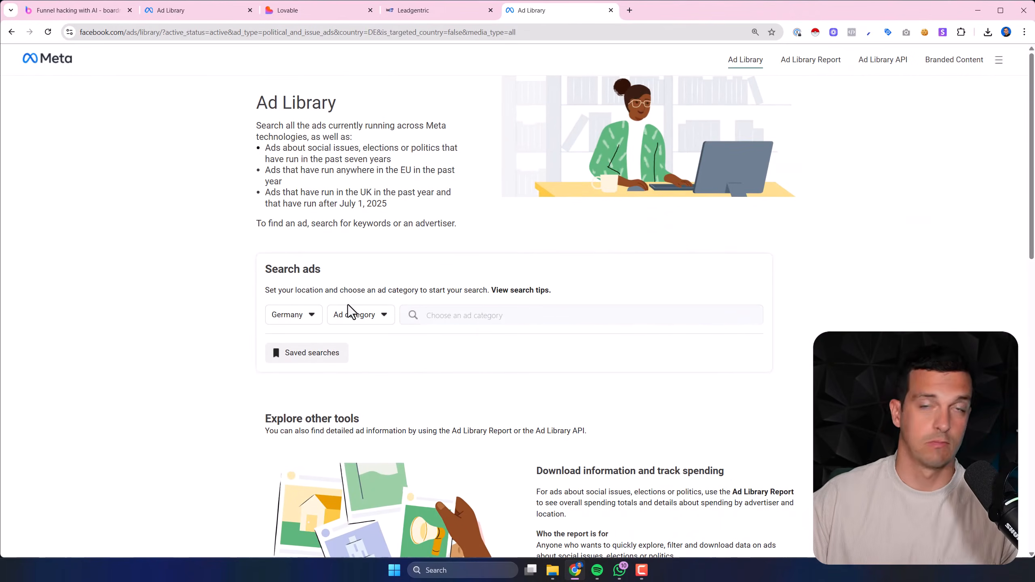
# Set the ad search location to United States and the ad category to All ads
pyautogui.click(307, 319)
pyautogui.scroll(-6, 566, 291)
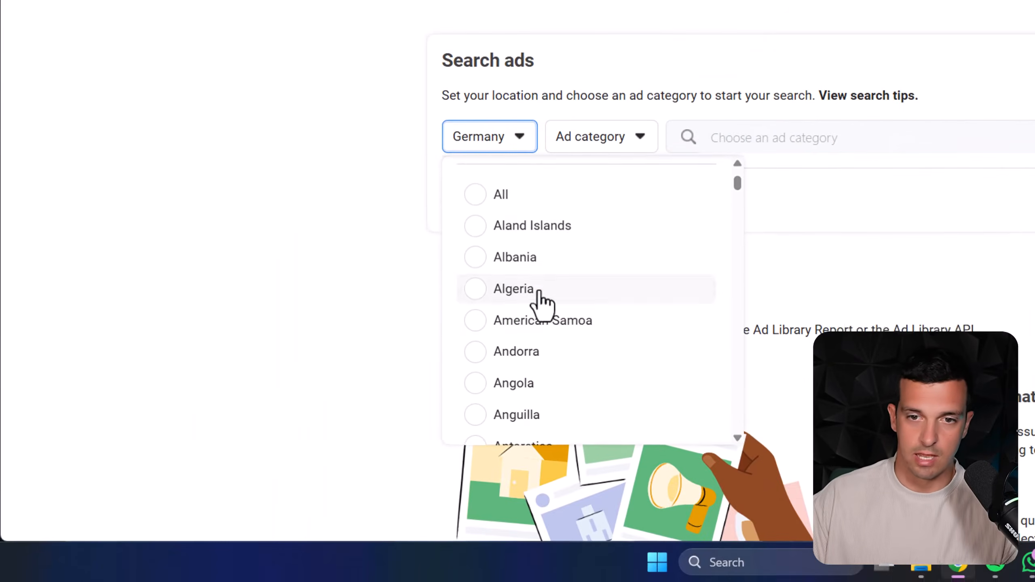
pyautogui.scroll(6, 582, 322)
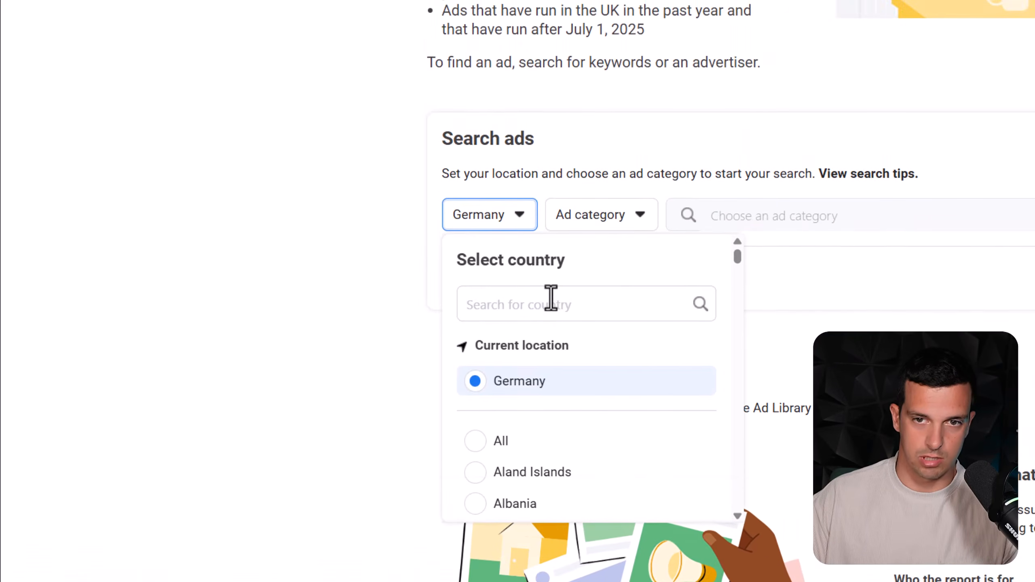
pyautogui.write('unite')
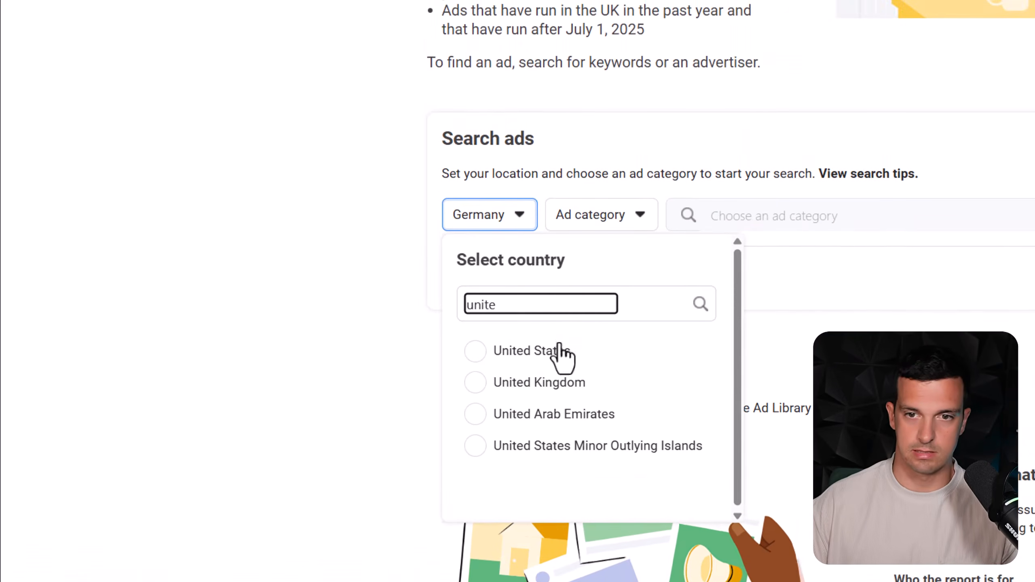
pyautogui.click(562, 353)
pyautogui.click(661, 232)
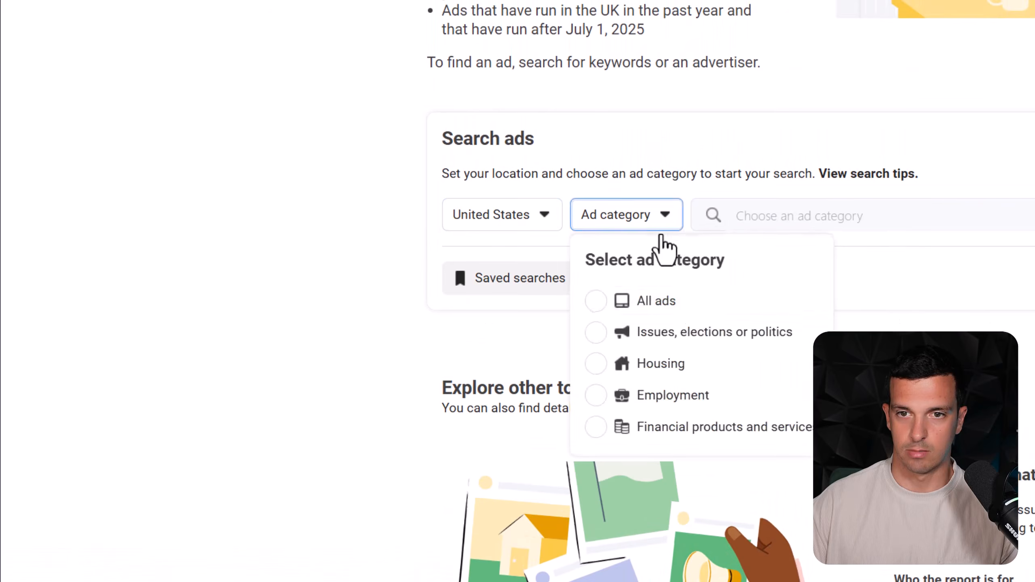
pyautogui.click(693, 307)
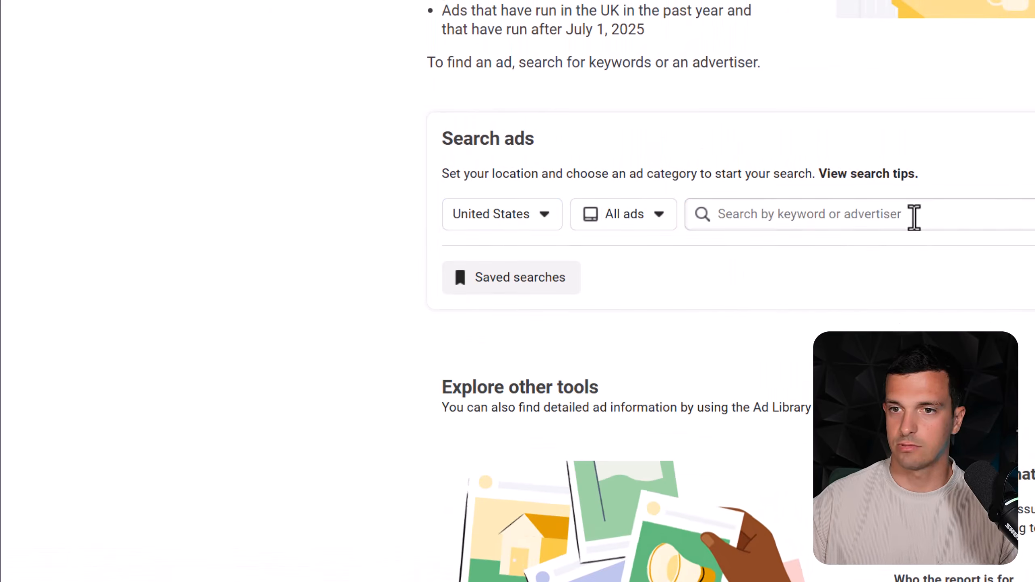
# Search the ads for the keyword "roofing"
pyautogui.click(910, 215)
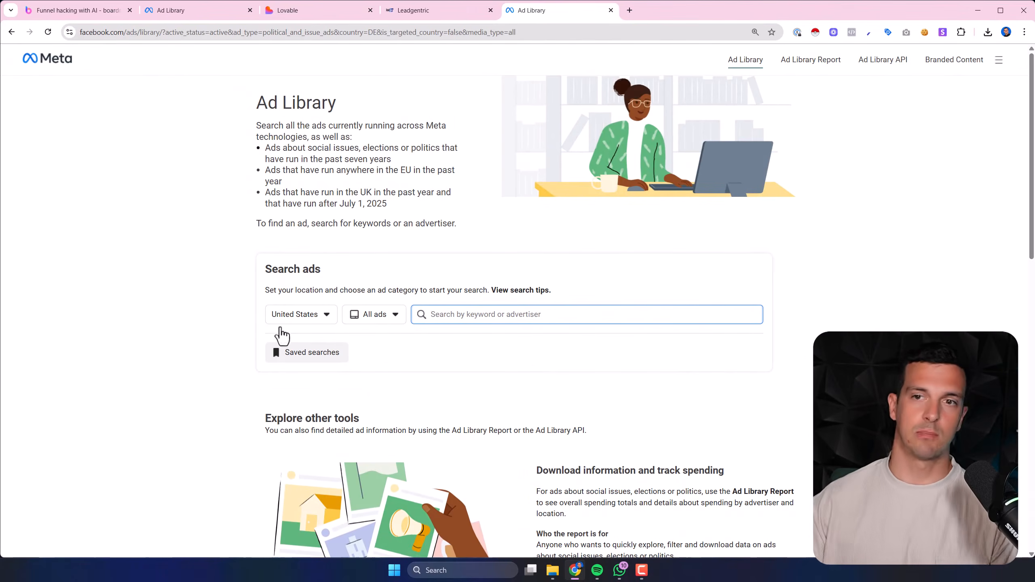
pyautogui.click(437, 313)
pyautogui.write('lovable')
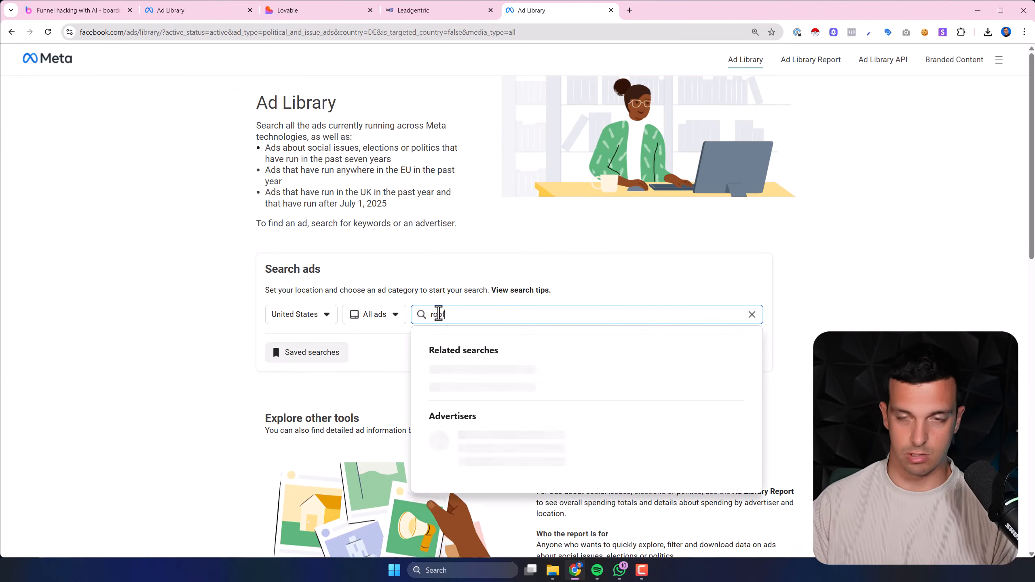
pyautogui.press('Return')
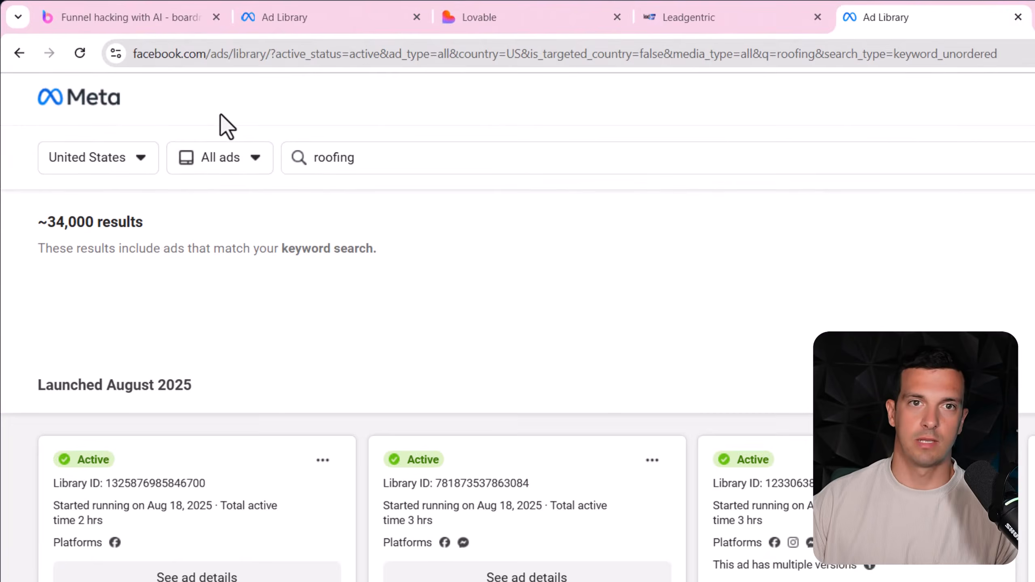
# Browse the roofing ad results and examine the number of matches and the dates the ads started running
pyautogui.scroll(-10, 623, 278)
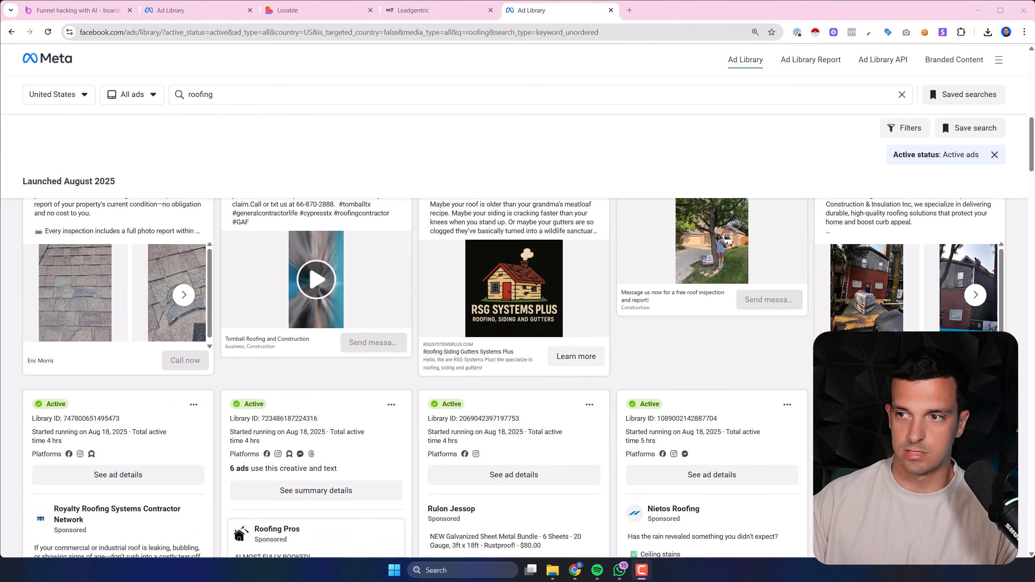
pyautogui.scroll(6, 754, 295)
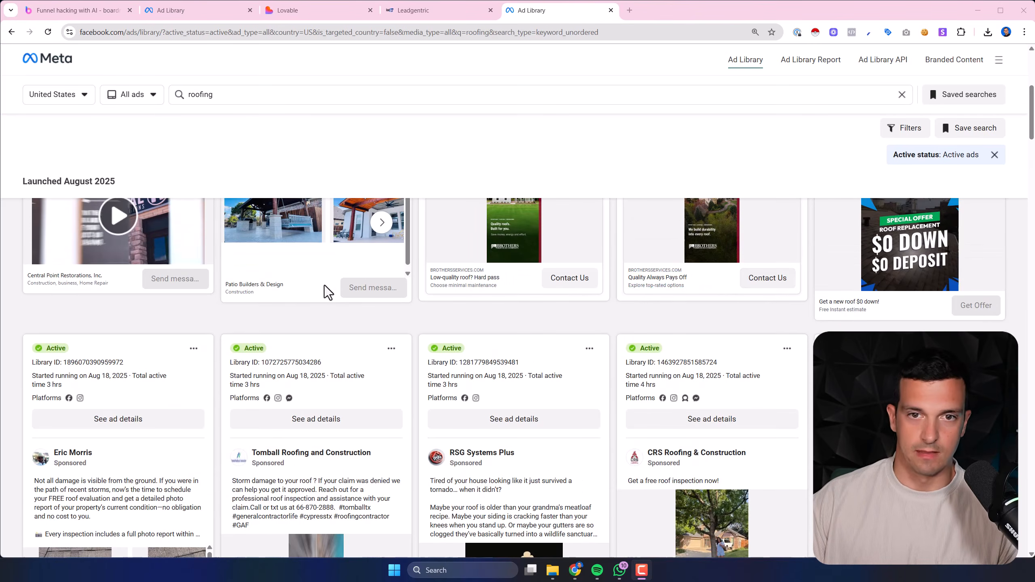
pyautogui.scroll(-15, 344, 289)
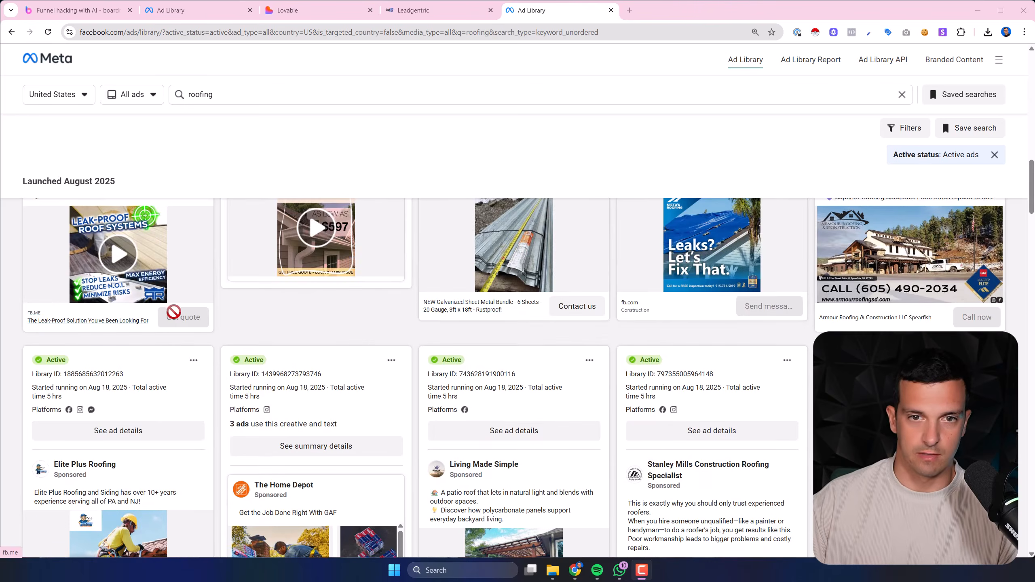
pyautogui.scroll(12, 222, 296)
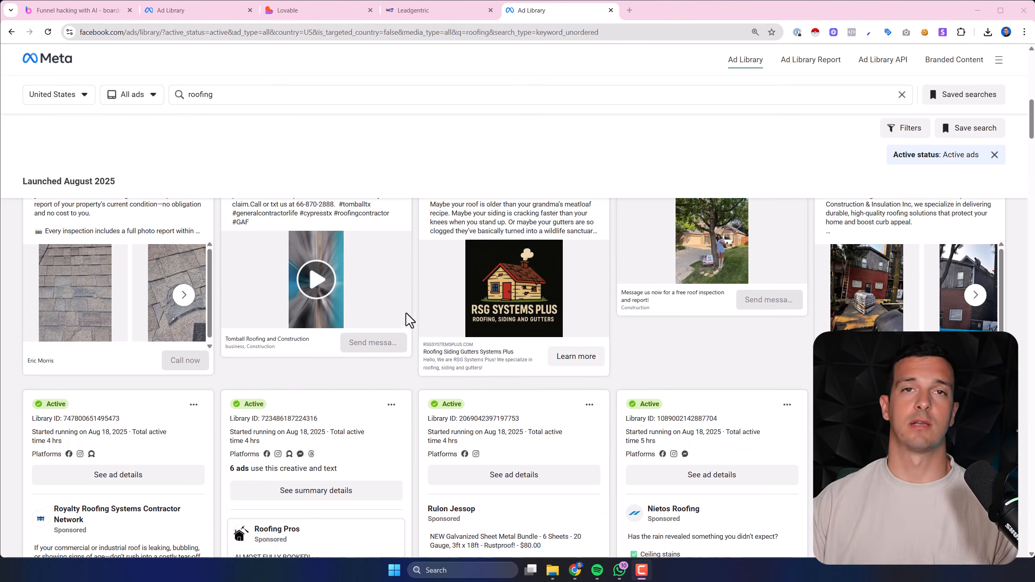
pyautogui.scroll(10, 584, 377)
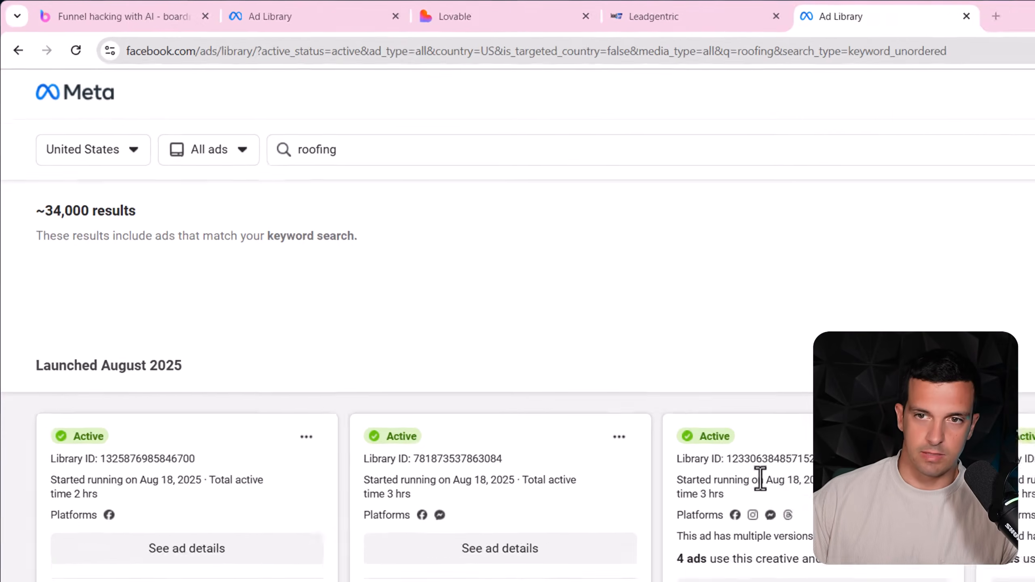
pyautogui.moveTo(483, 303); pyautogui.dragTo(525, 304)
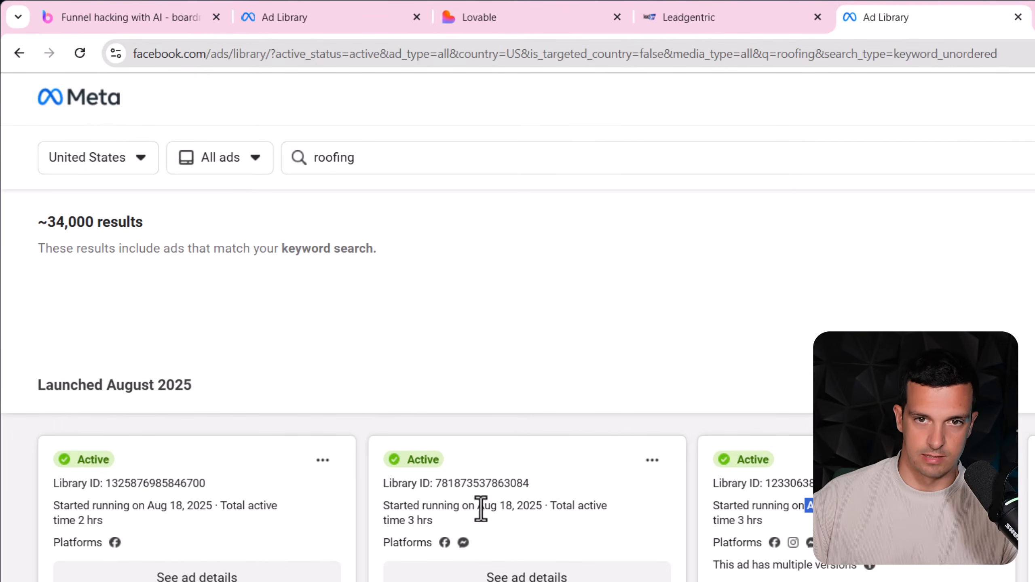
pyautogui.click(777, 241)
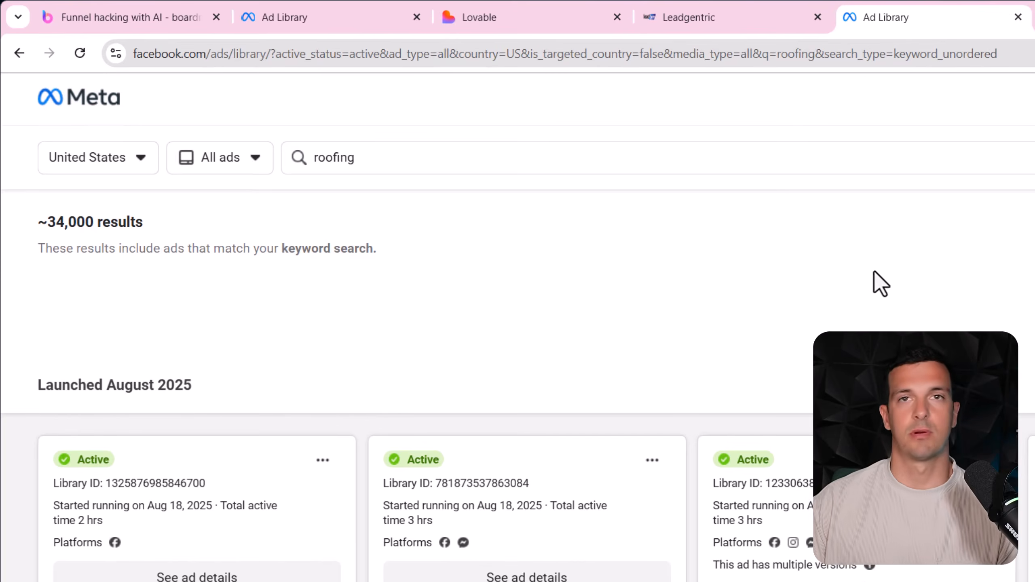
pyautogui.moveTo(32, 221); pyautogui.dragTo(231, 220)
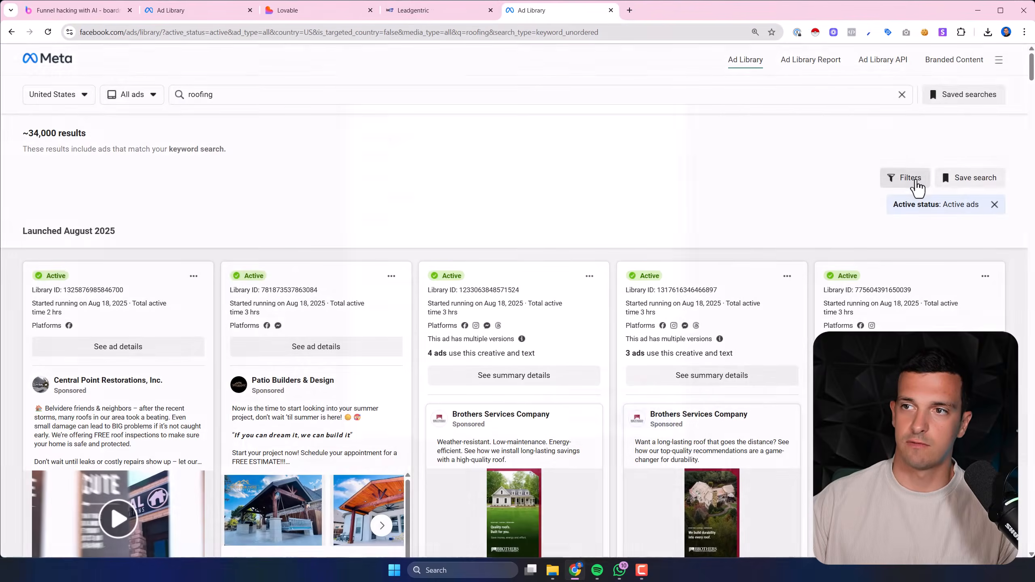
# Filter the roofing ads to impressions on or before May 1, 2025, and apply the filters
pyautogui.click(913, 180)
pyautogui.scroll(-2, 570, 222)
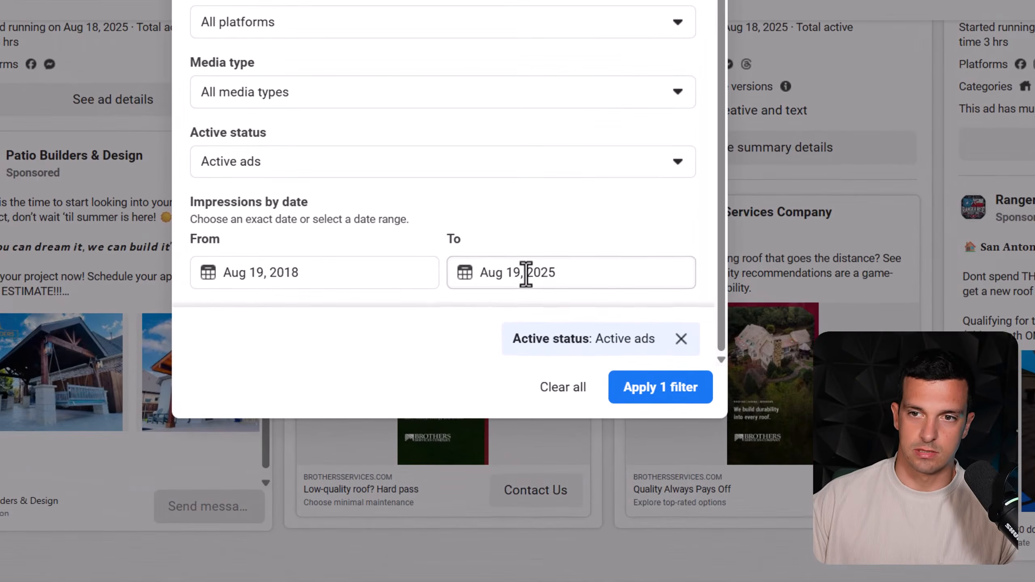
pyautogui.click(562, 348)
pyautogui.click(475, 313)
pyautogui.click(475, 313)
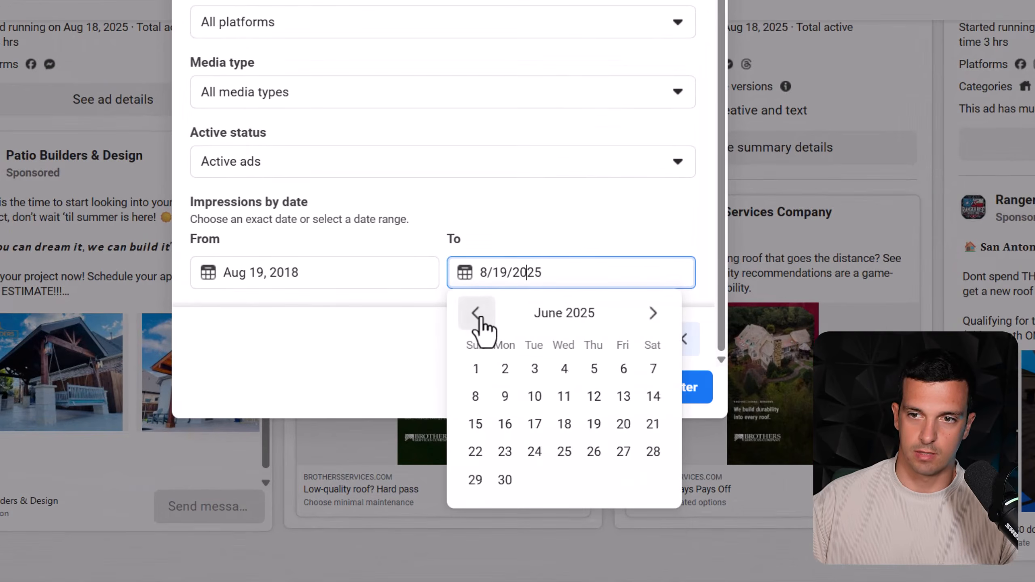
pyautogui.click(475, 313)
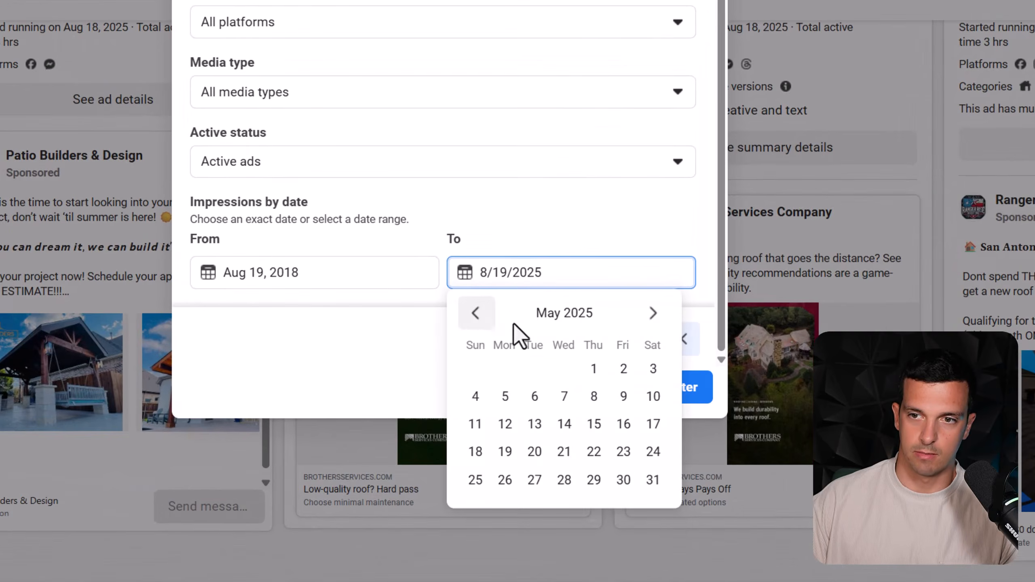
pyautogui.click(593, 369)
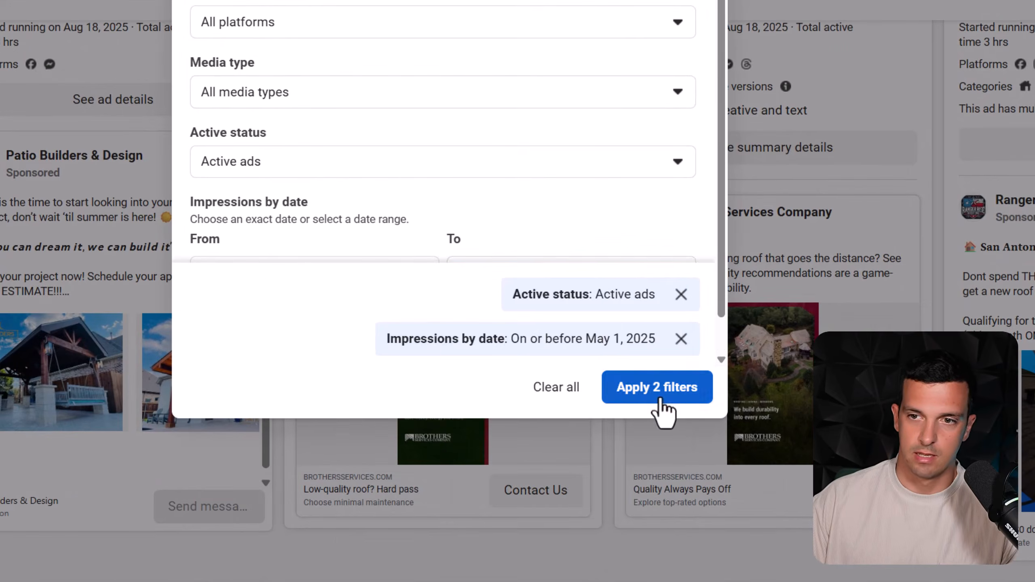
pyautogui.click(660, 402)
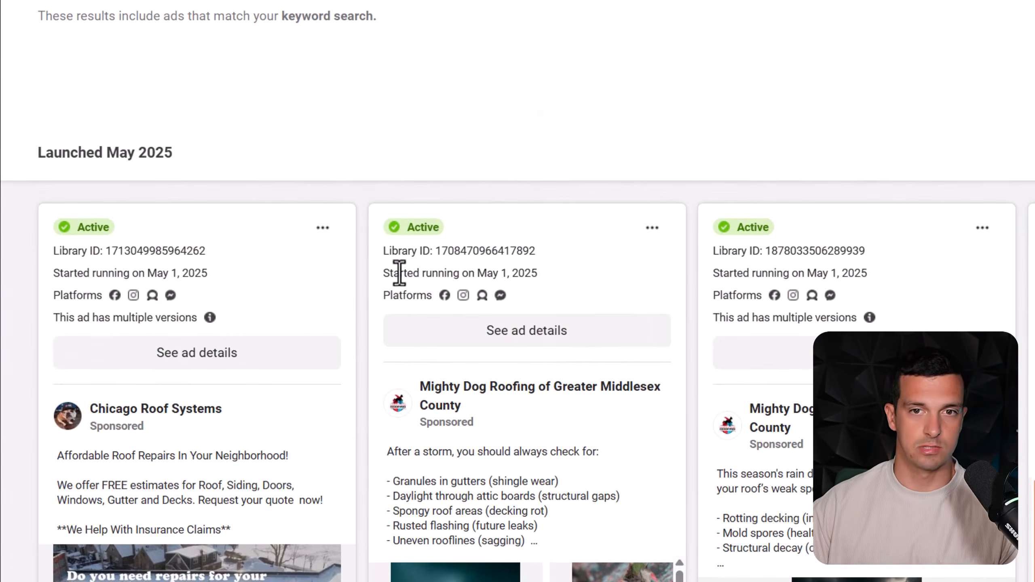
# Examine the start dates and creatives of the date-filtered roofing ads
pyautogui.moveTo(399, 273); pyautogui.dragTo(541, 269)
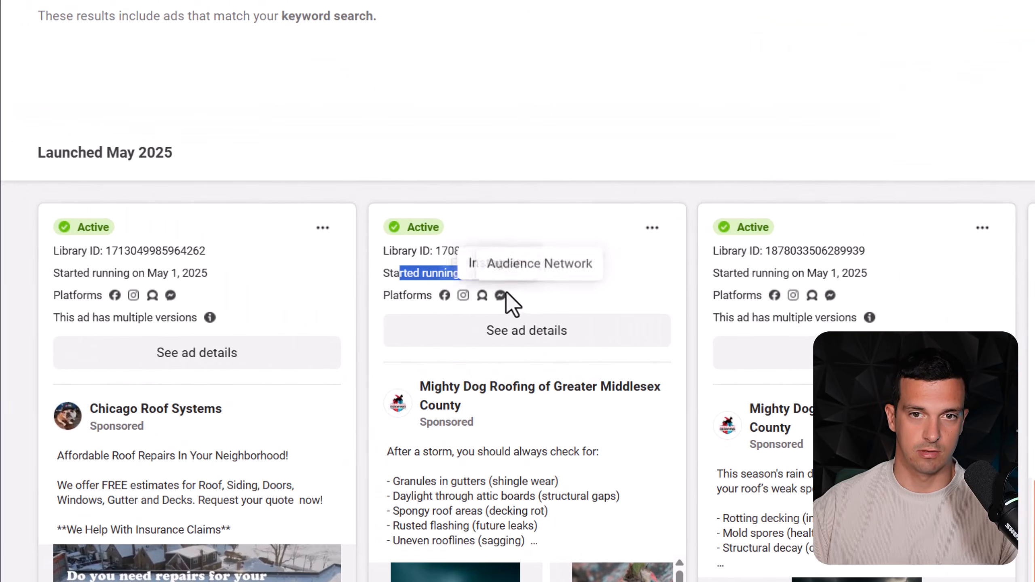
pyautogui.click(501, 227)
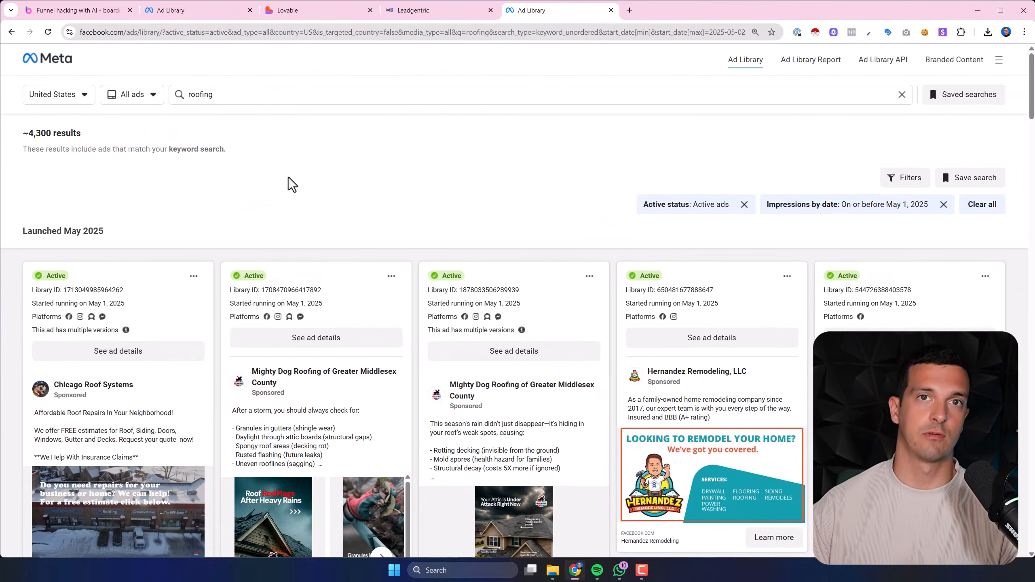
pyautogui.scroll(-5, 277, 183)
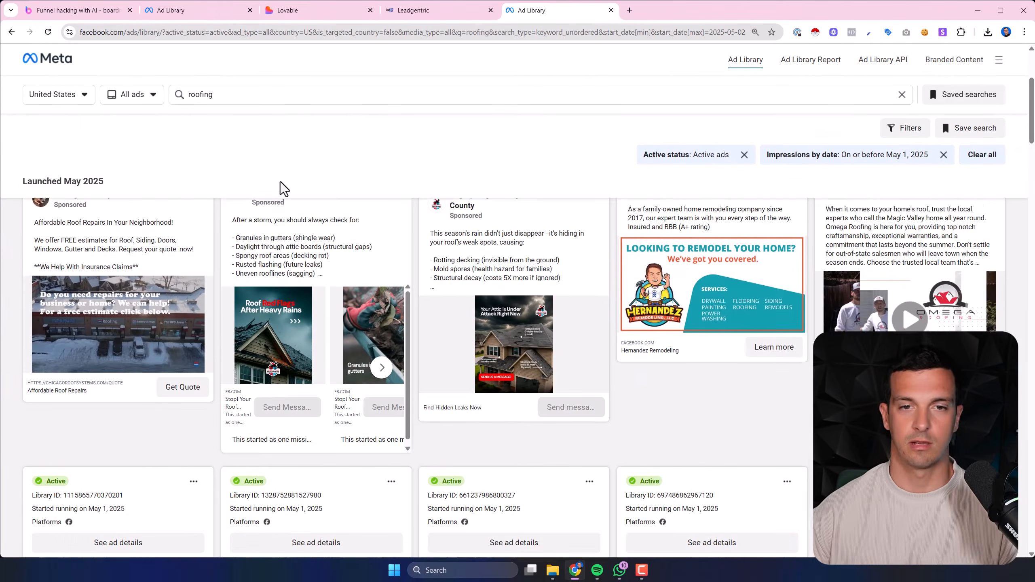
pyautogui.scroll(4, 582, 289)
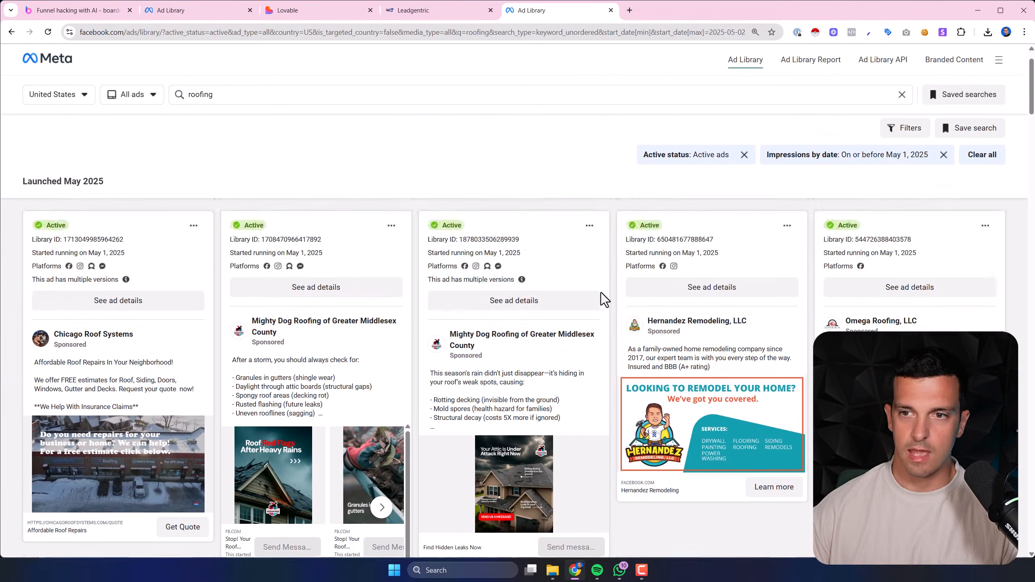
# Open the landing page of the Chicago Roof Systems ad and review its free quote form
pyautogui.scroll(-3, 586, 297)
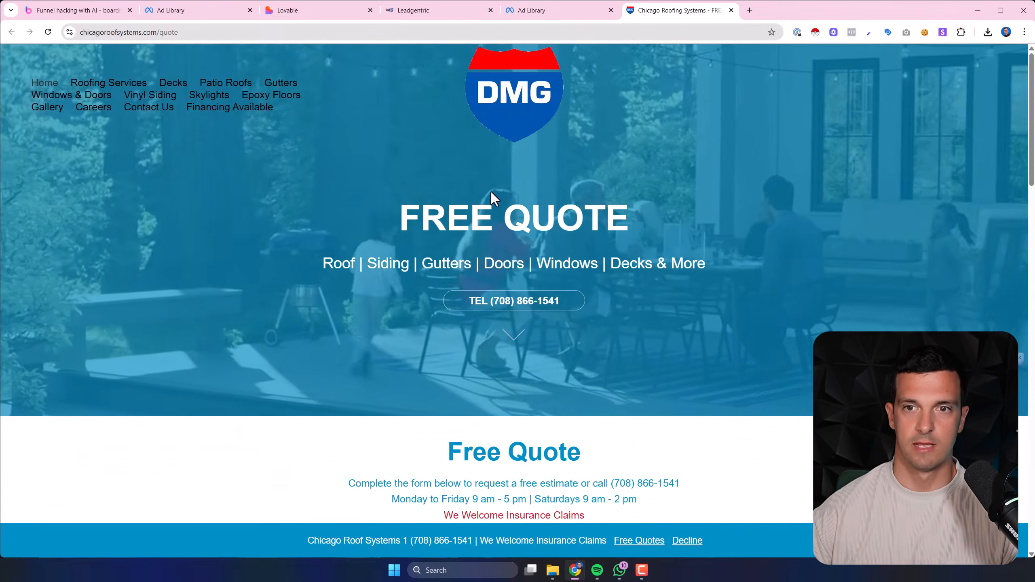
pyautogui.scroll(-8, 509, 208)
pyautogui.scroll(-6, 564, 237)
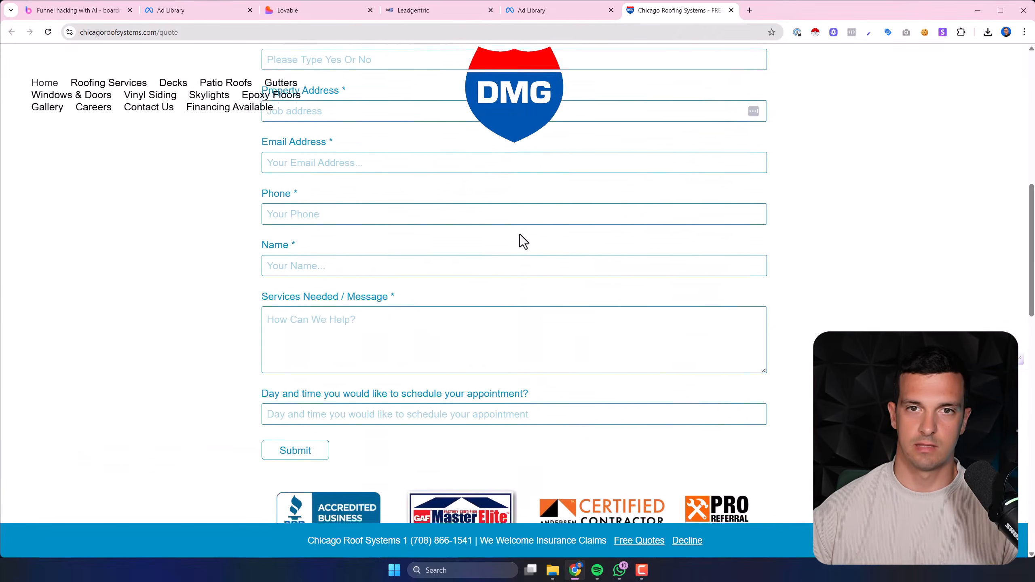
pyautogui.scroll(8, 556, 259)
# Return to the Ad Library results and open the ad details of the Massey Contracting roof replacement ad started on May 1, 2025
pyautogui.click(543, 9)
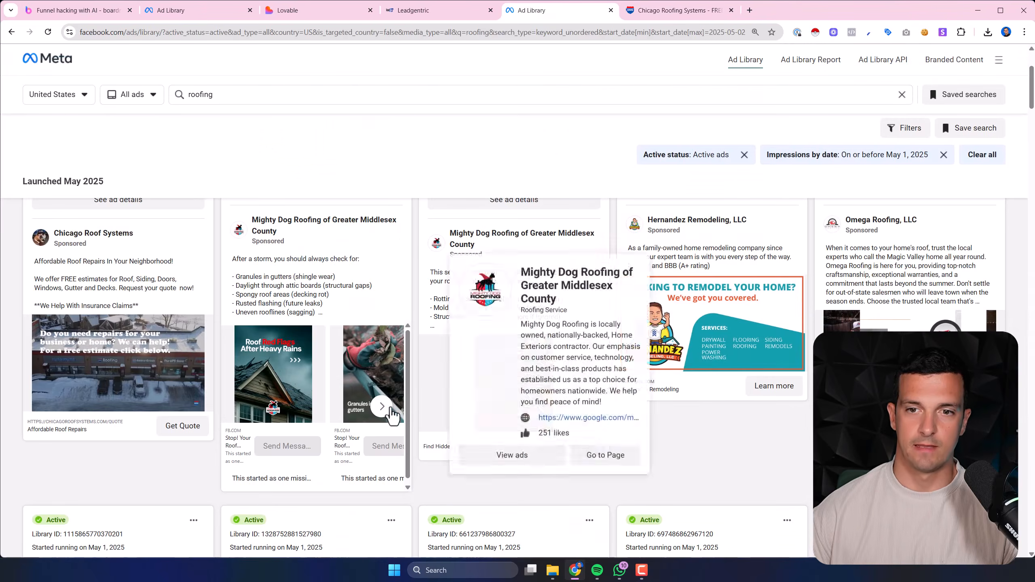
pyautogui.scroll(-10, 594, 387)
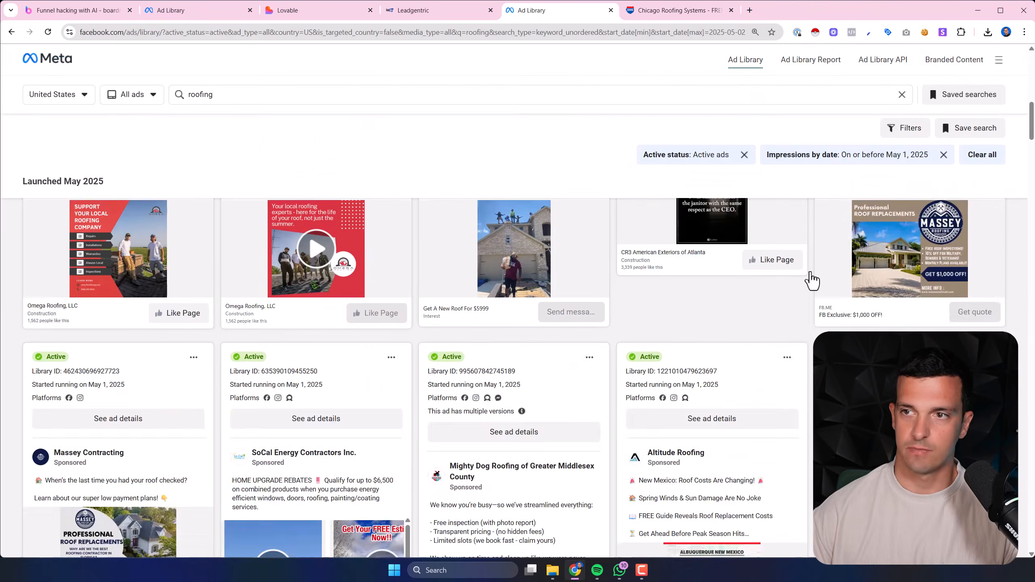
pyautogui.scroll(-4, 782, 278)
pyautogui.scroll(6, 783, 277)
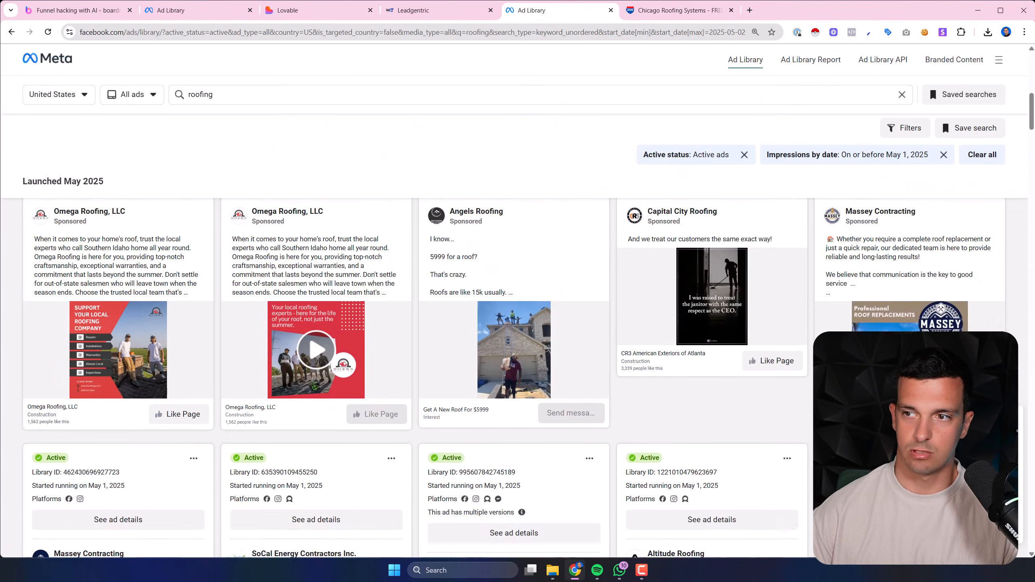
pyautogui.scroll(3, 918, 312)
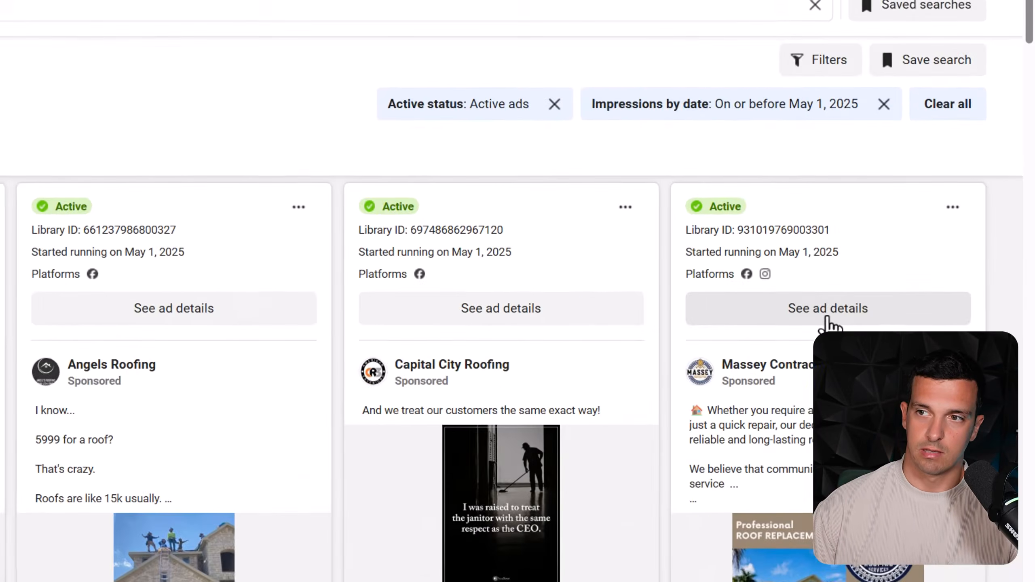
pyautogui.click(910, 281)
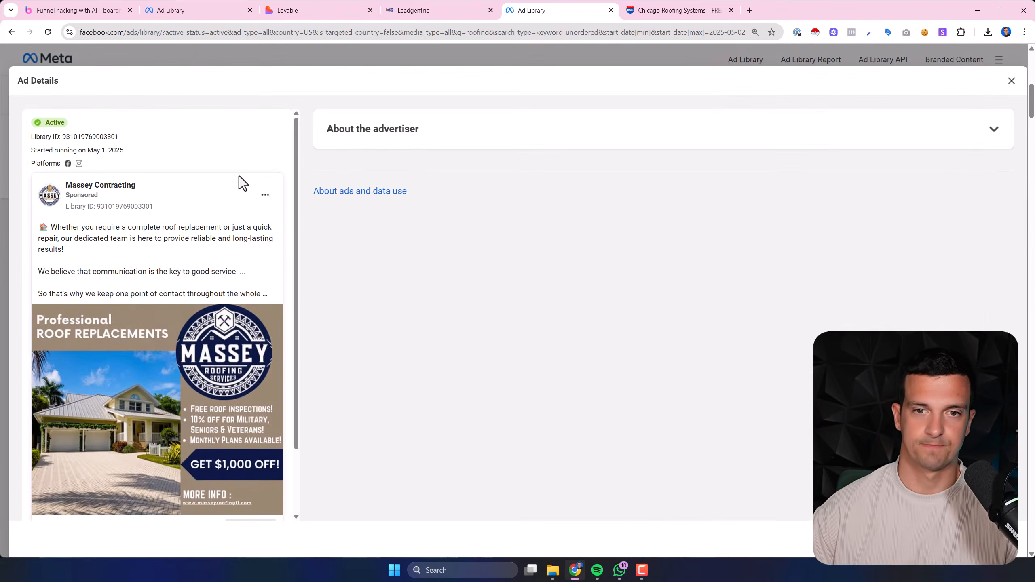
# Expand the additional assets of the Massey Contracting ad and read through its links and lead form text
pyautogui.scroll(-2, 65, 167)
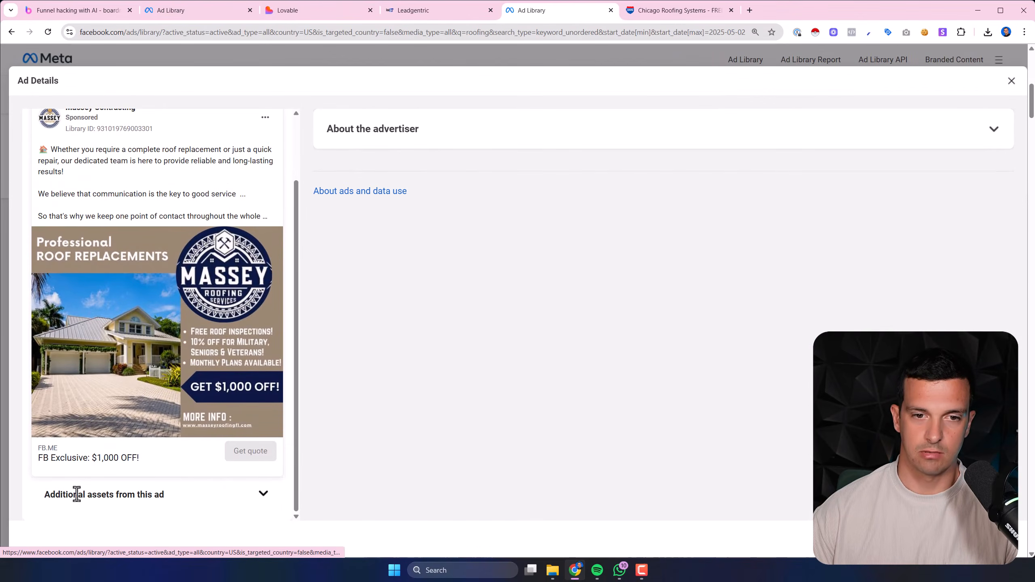
pyautogui.click(261, 499)
pyautogui.scroll(-6, 173, 384)
pyautogui.scroll(2, 84, 210)
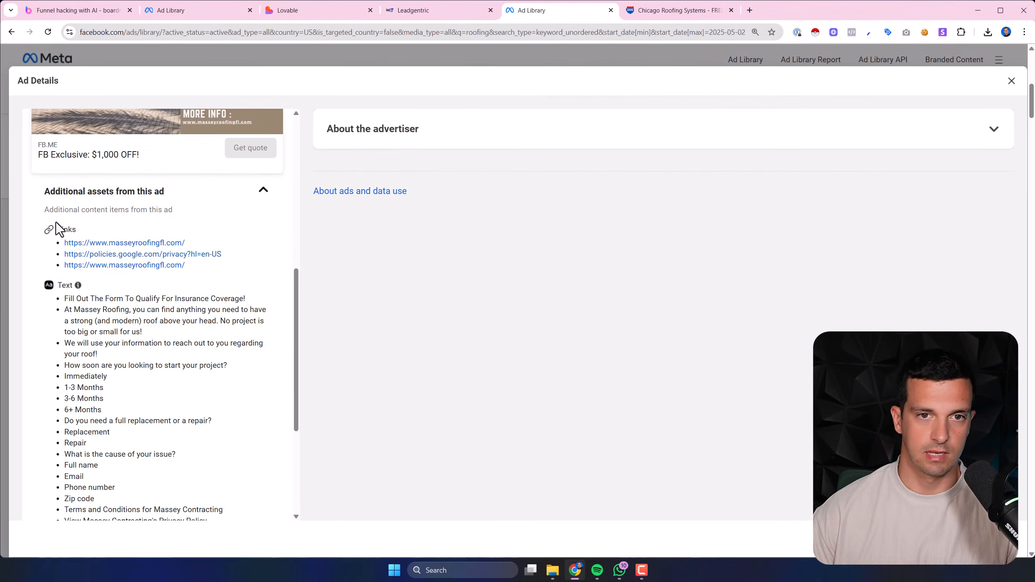
pyautogui.scroll(-3, 80, 186)
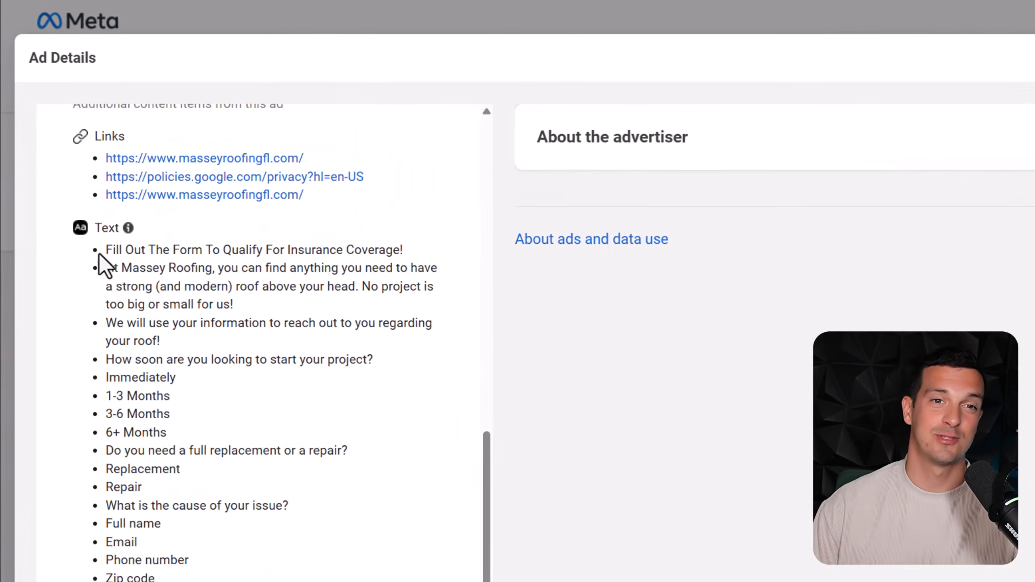
# Read the lead form questions, contact fields and closing text in the Massey Contracting ad's additional assets
pyautogui.moveTo(110, 252); pyautogui.dragTo(197, 359)
pyautogui.moveTo(108, 362); pyautogui.dragTo(366, 429)
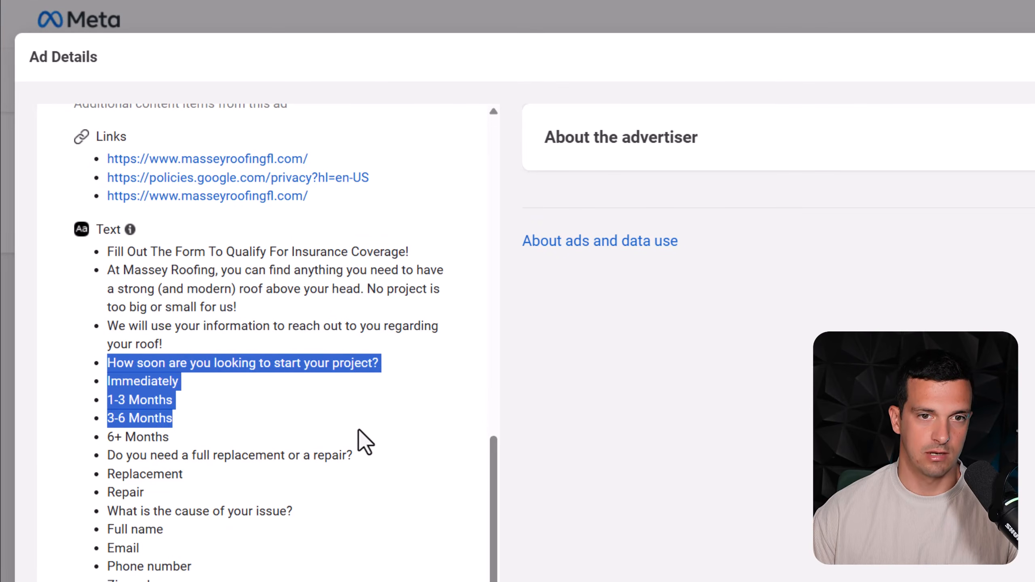
pyautogui.moveTo(106, 456); pyautogui.dragTo(369, 456)
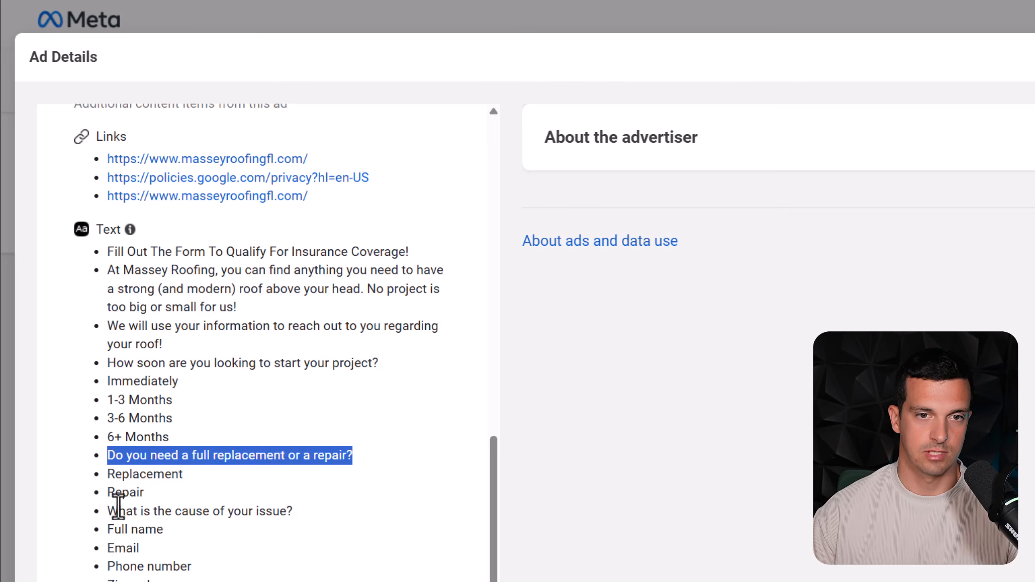
pyautogui.moveTo(106, 513); pyautogui.dragTo(324, 581)
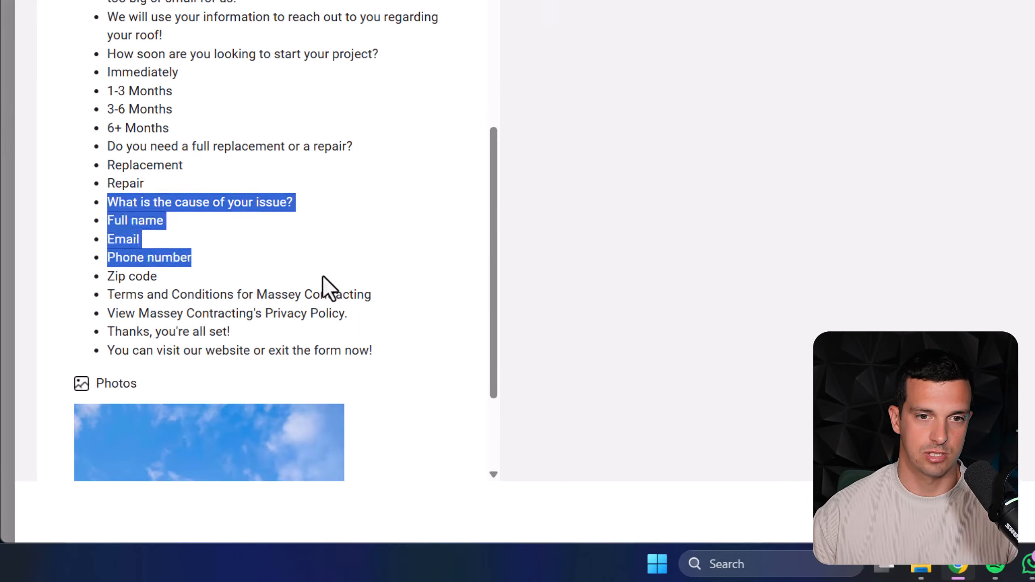
pyautogui.click(322, 548)
pyautogui.scroll(-1, 322, 529)
pyautogui.scroll(-2, 322, 218)
pyautogui.scroll(10, 135, 302)
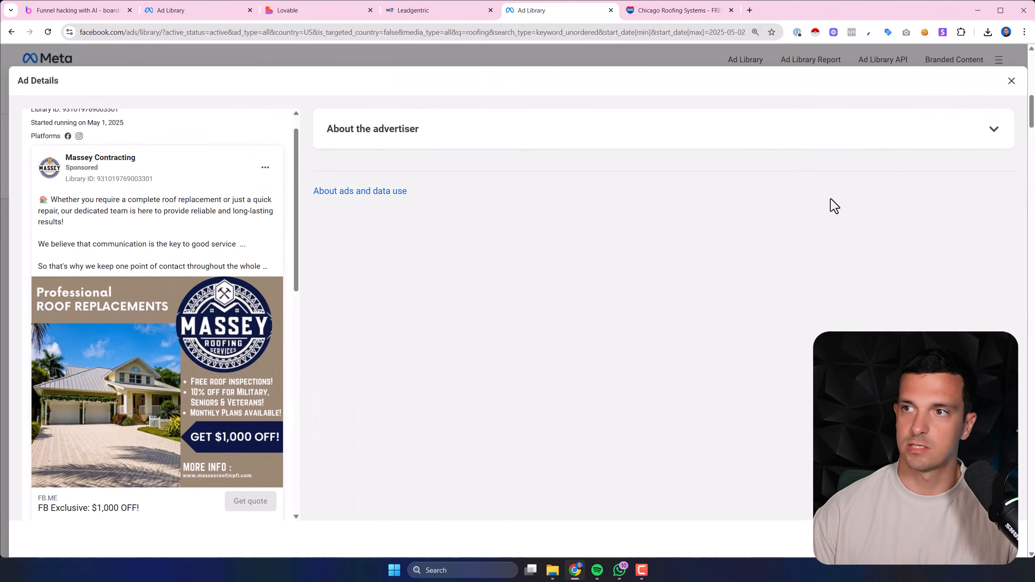
# Check the advertiser information for Massey Contracting and for the multi-version Mighty Dog Roofing of Greater Middlesex County ad, closing both ad details
pyautogui.click(990, 131)
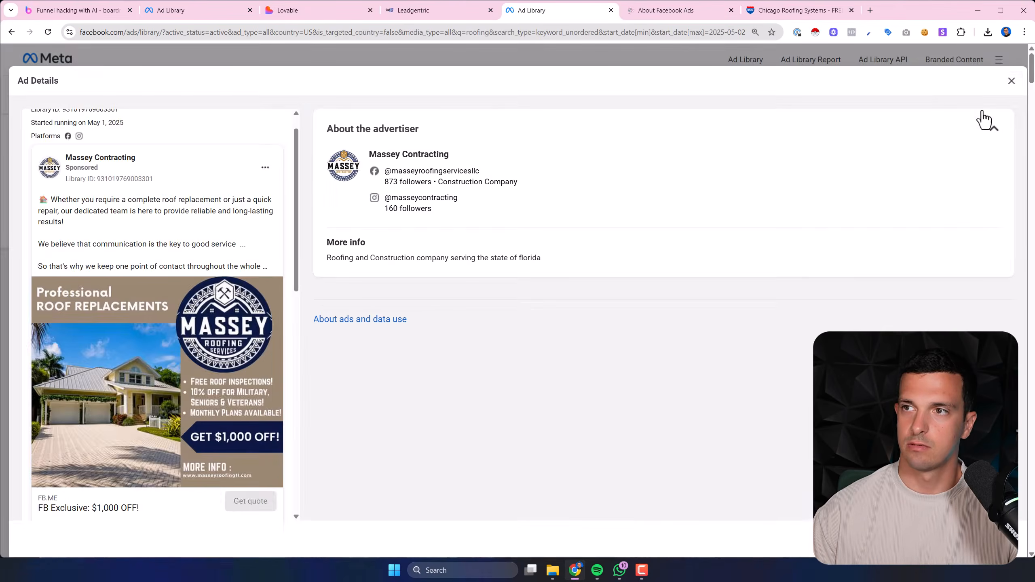
pyautogui.click(1010, 81)
pyautogui.scroll(-3, 823, 305)
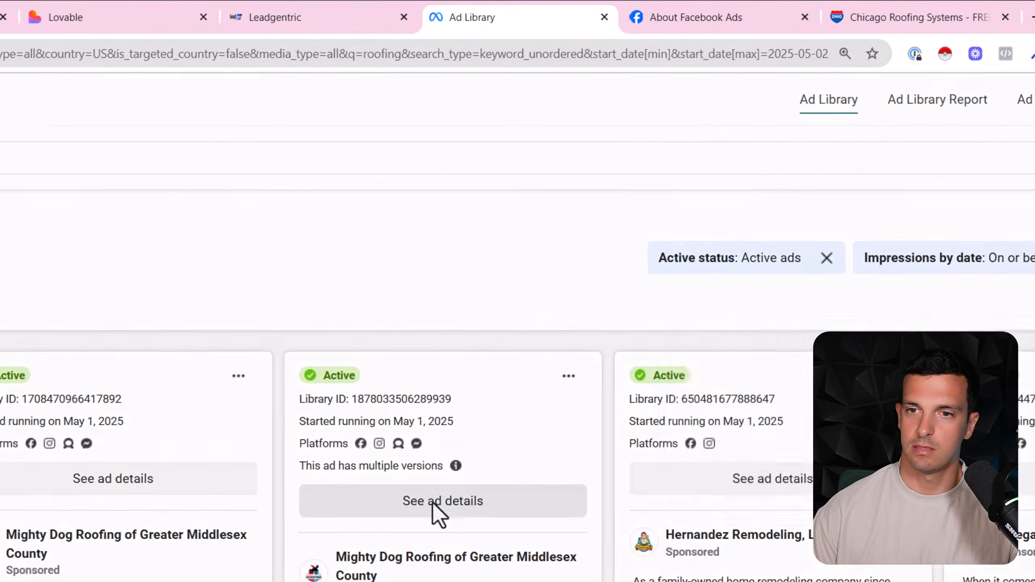
pyautogui.click(432, 503)
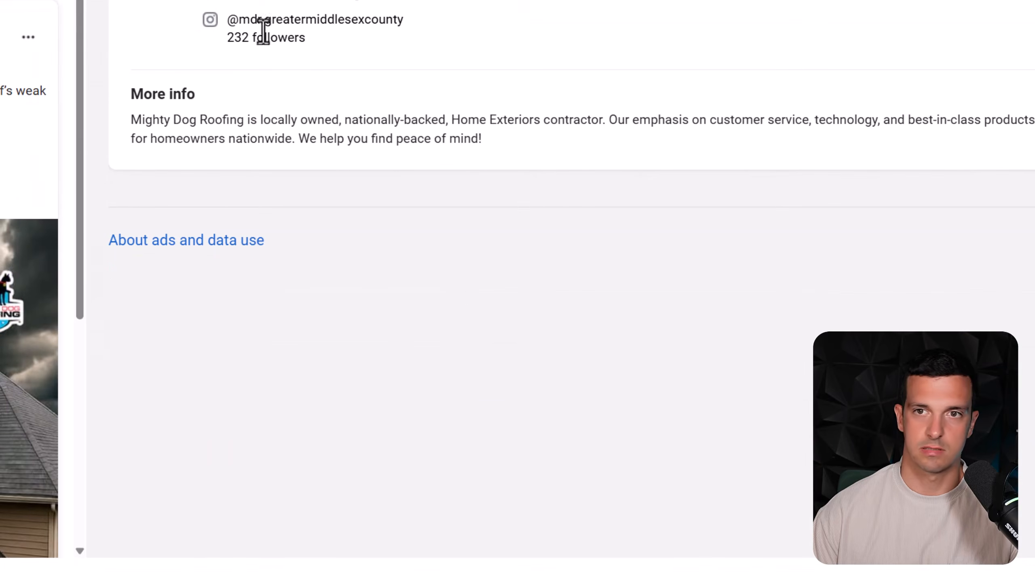
pyautogui.moveTo(405, 260)
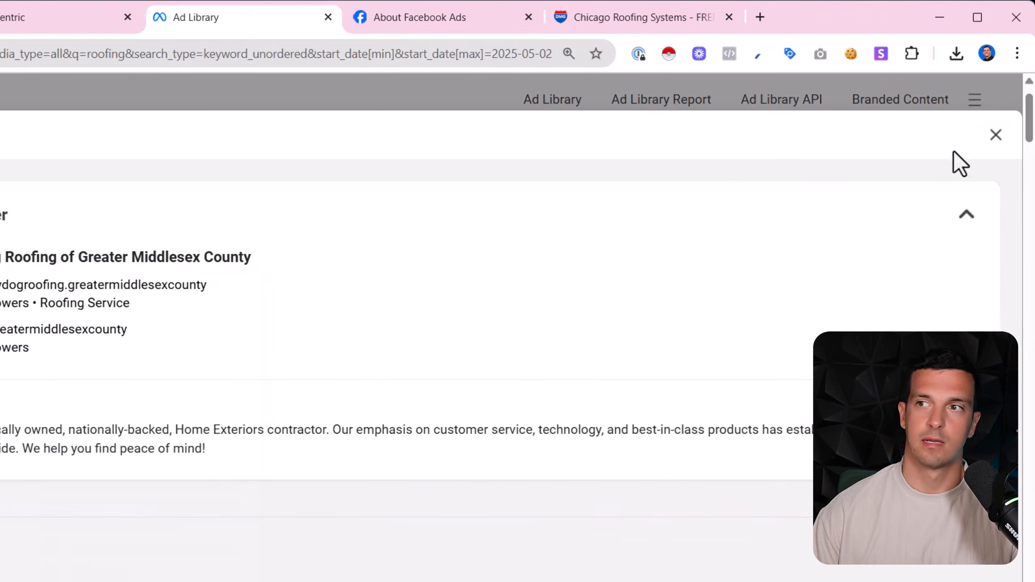
pyautogui.click(995, 134)
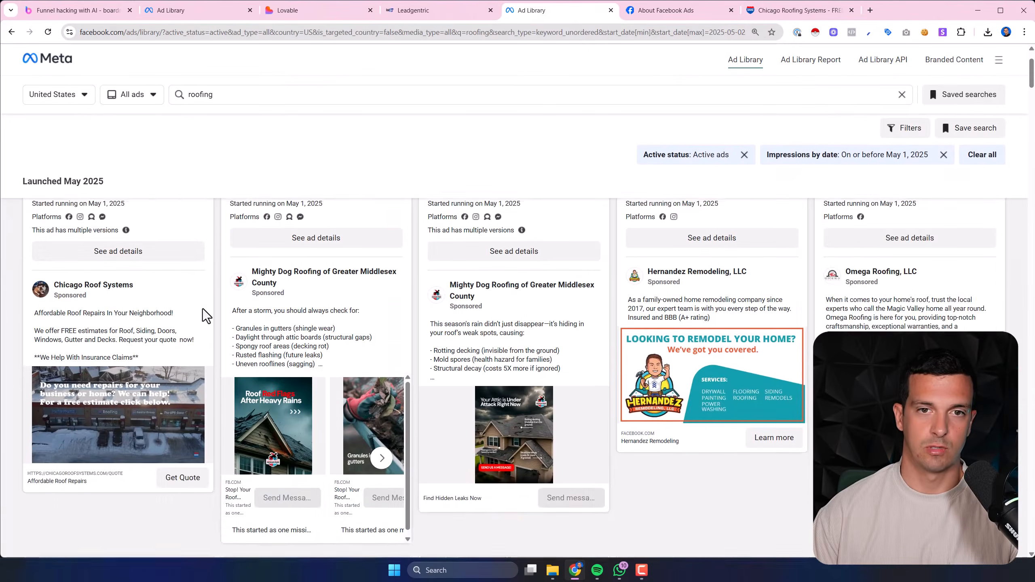
# Open the Chicago Roof Systems ad details, check the advertiser information, and return to the results
pyautogui.scroll(3, 171, 334)
pyautogui.click(148, 349)
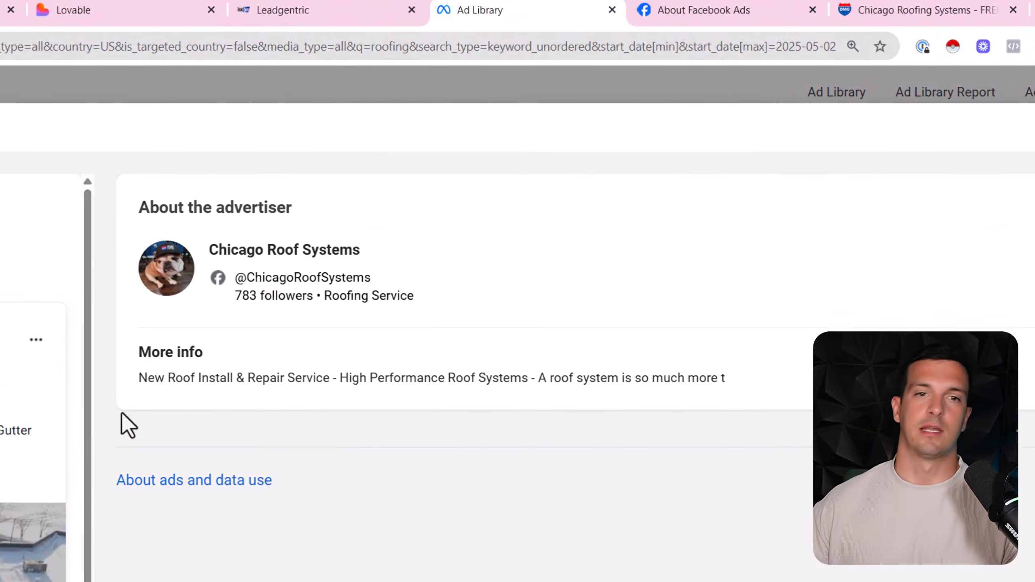
pyautogui.scroll(-2, 42, 515)
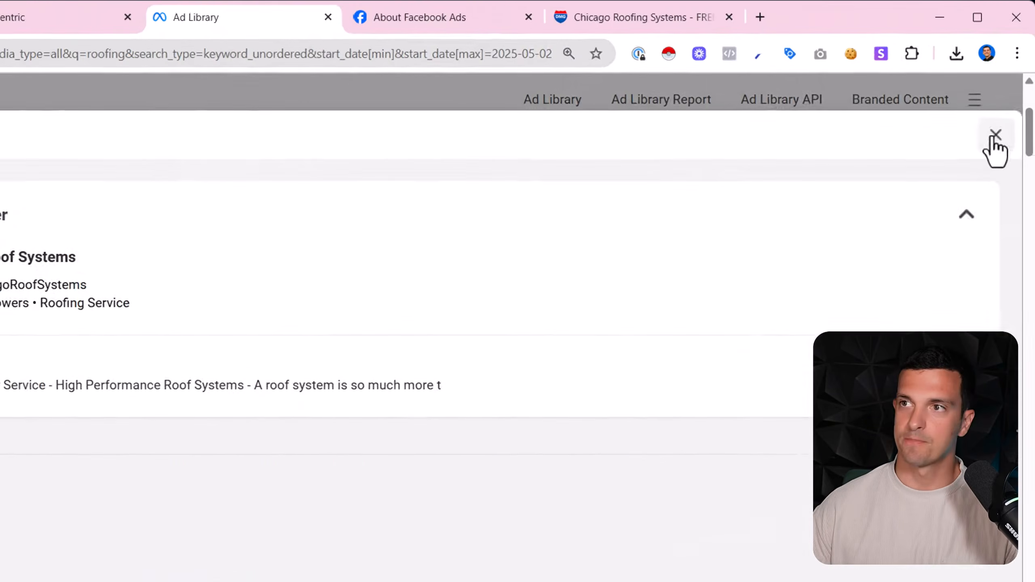
pyautogui.click(995, 135)
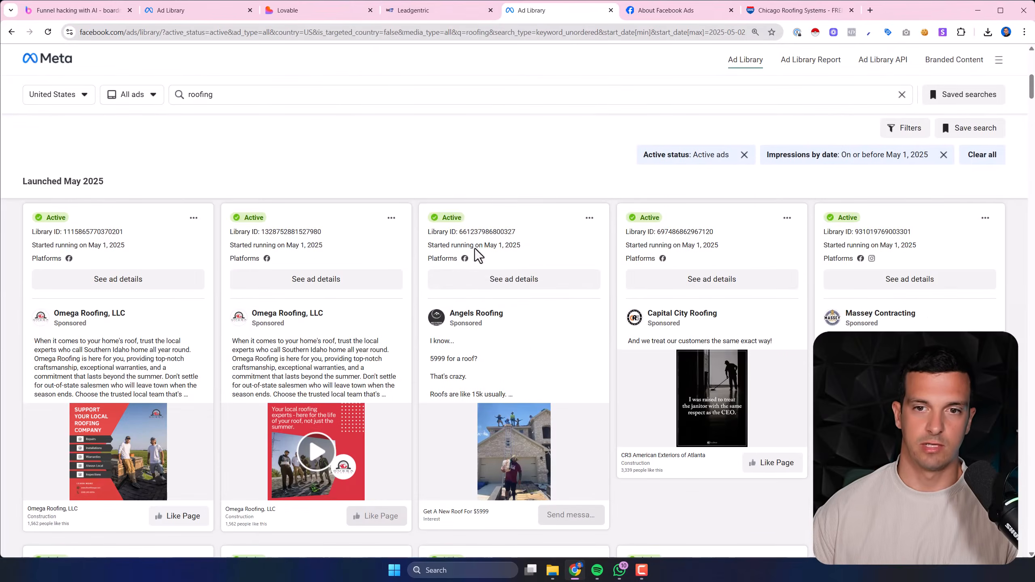
# Browse further roofing ads started on May 1, 2025, open the Roofing Ozarks landing page, and return to the Ad Library
pyautogui.scroll(-7, 476, 249)
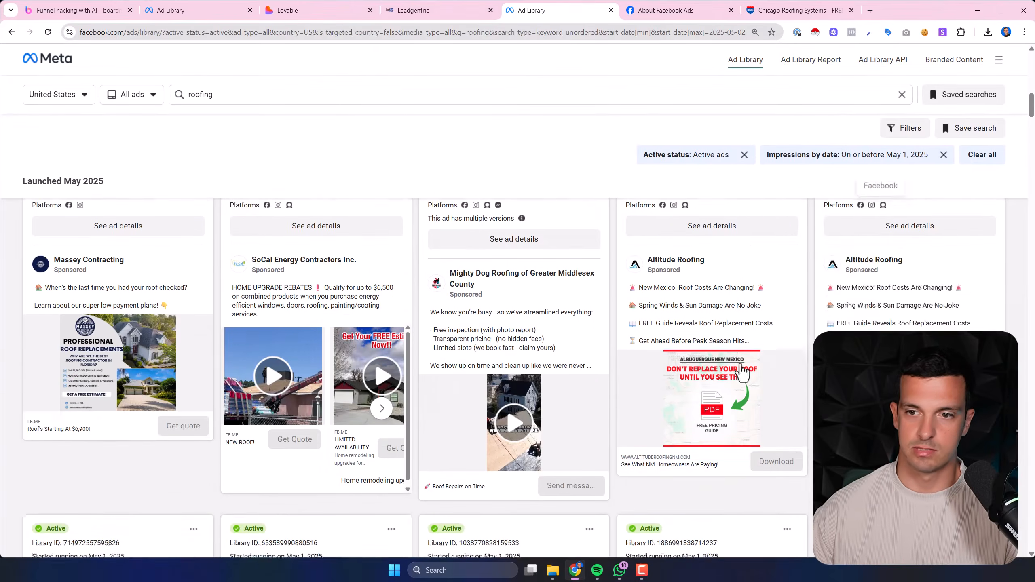
pyautogui.scroll(-7, 183, 374)
pyautogui.scroll(-4, 373, 324)
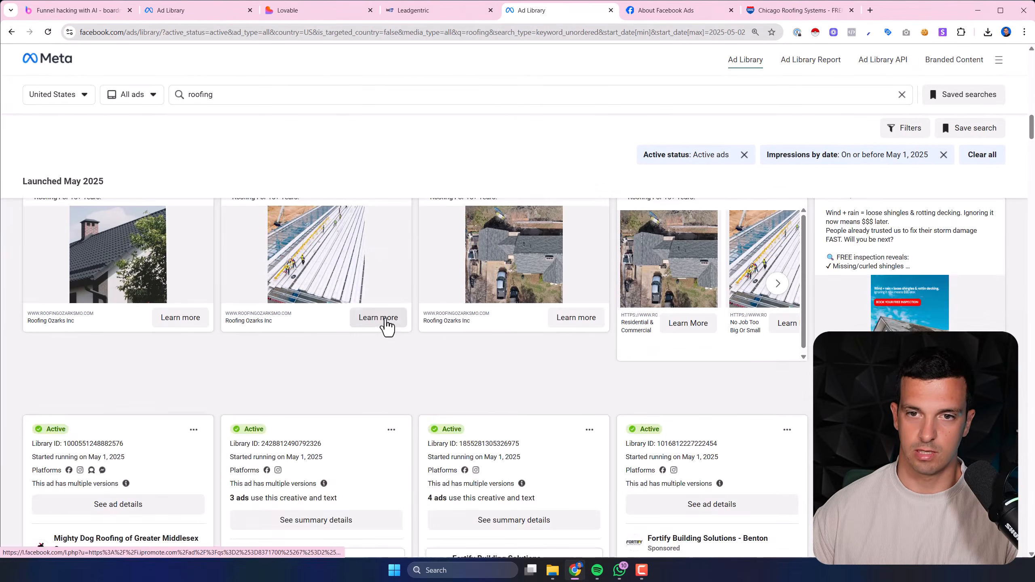
pyautogui.click(390, 321)
pyautogui.click(544, 10)
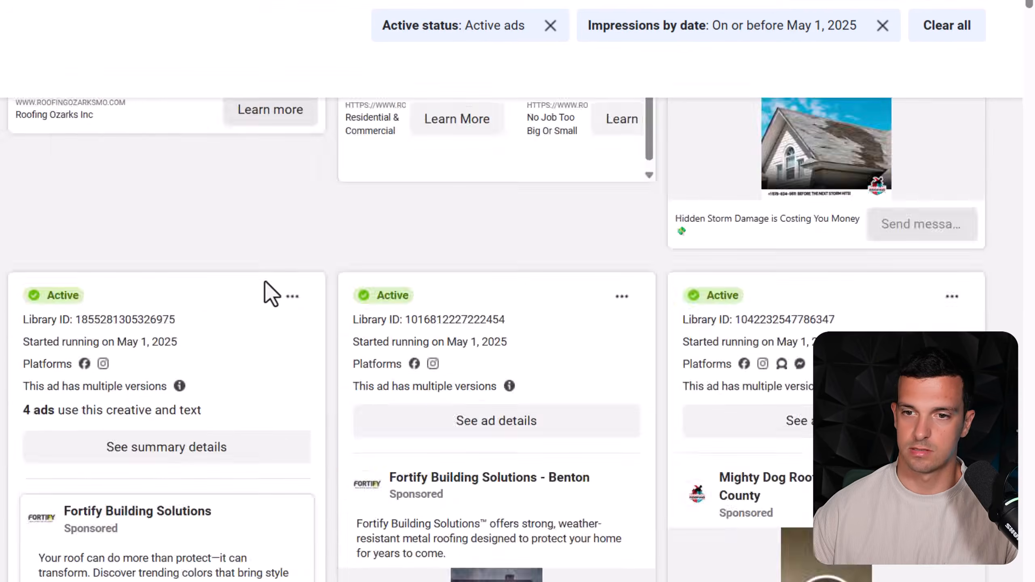
# Open the landing pages of the two Fortify Building Solutions metal roofing ads from the results
pyautogui.scroll(-5, 360, 298)
pyautogui.scroll(-3, 264, 282)
pyautogui.click(270, 307)
pyautogui.click(171, 1)
pyautogui.click(583, 275)
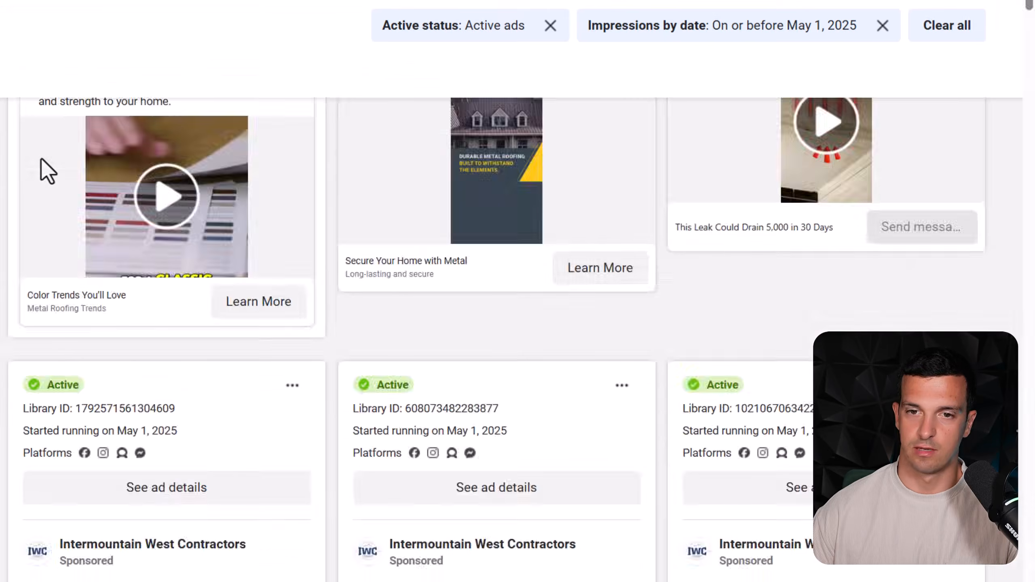
# Open the Intermountain West Contractors home showcase landing page from its ad and return to the Ad Library
pyautogui.scroll(-10, 42, 168)
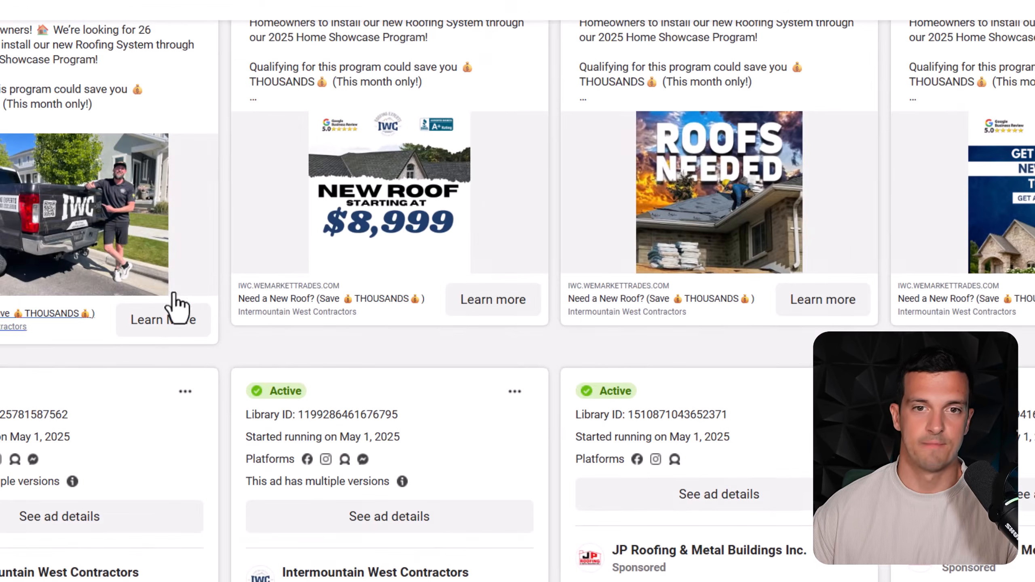
pyautogui.click(183, 311)
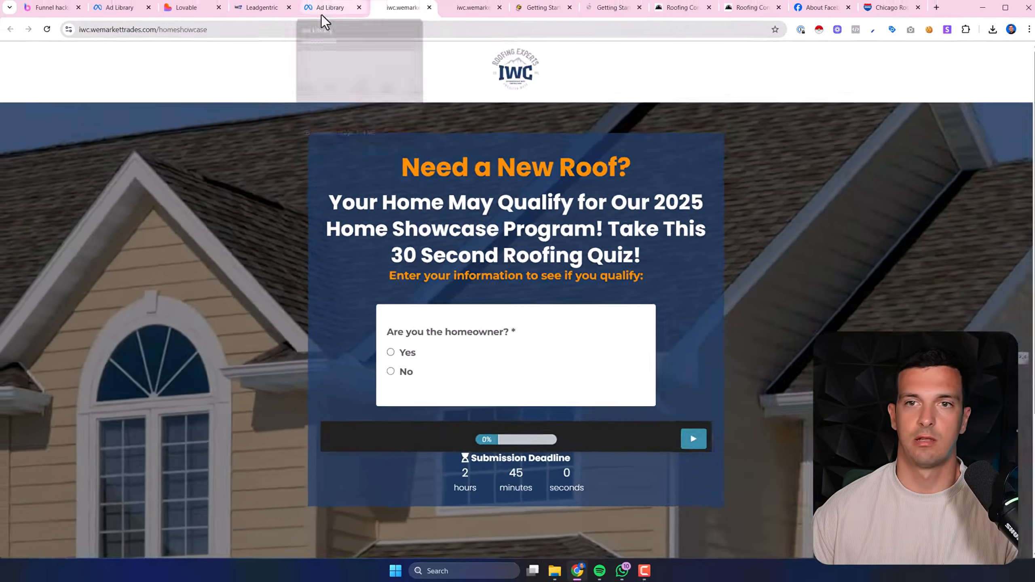
pyautogui.click(326, 10)
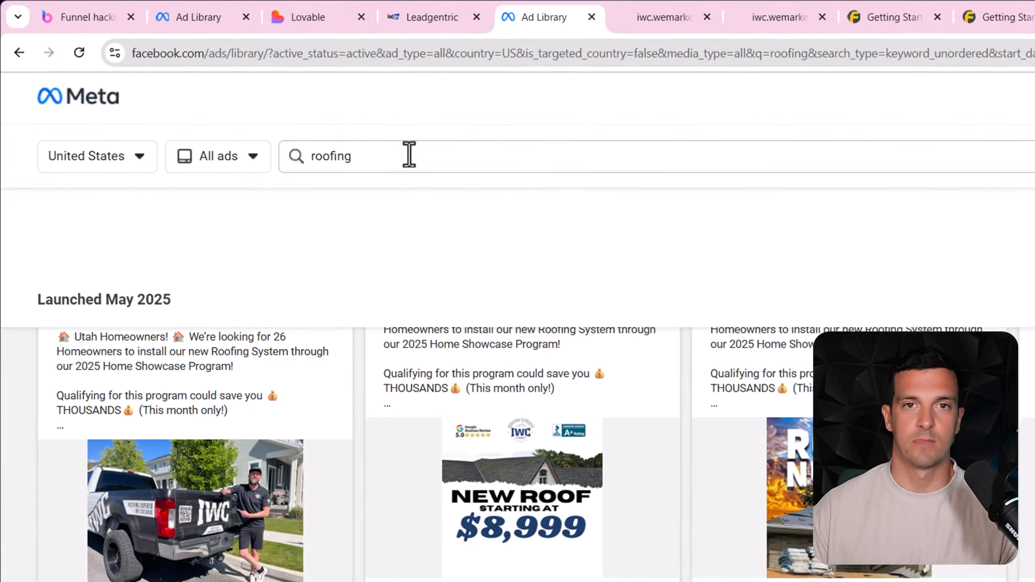
# Search the Ad Library for "solar" in place of the roofing keyword
pyautogui.moveTo(247, 95); pyautogui.dragTo(188, 98)
pyautogui.write('solar')
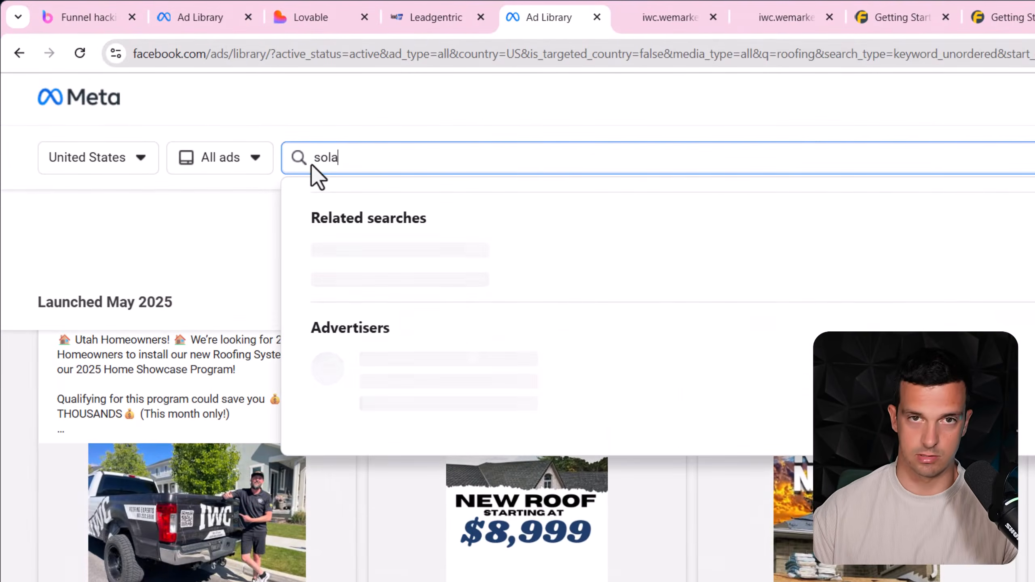
pyautogui.press('Return')
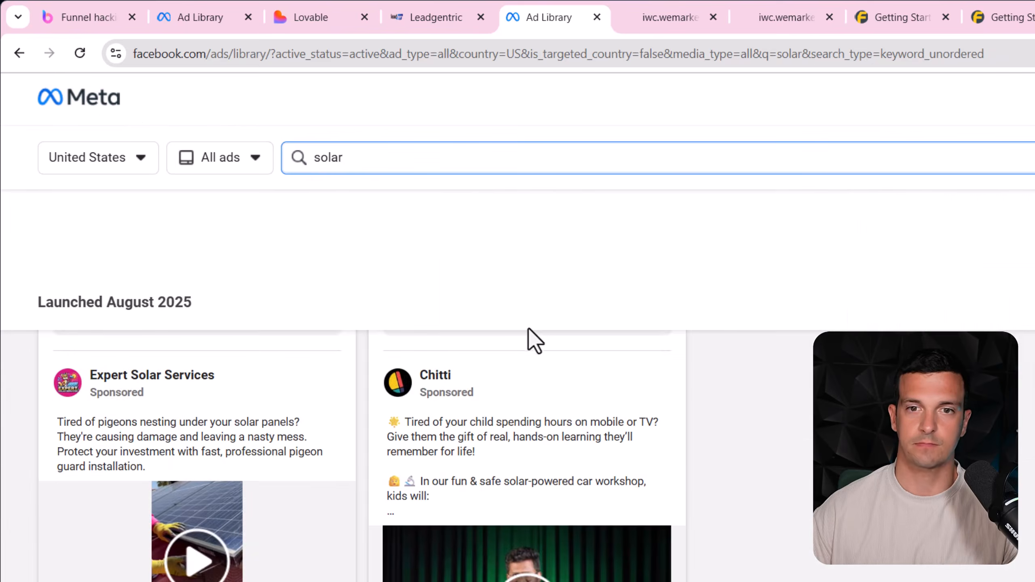
# Browse the solar ads, open the landing page of a 4Patriots solar generator ad, and return to the results
pyautogui.scroll(-8, 535, 448)
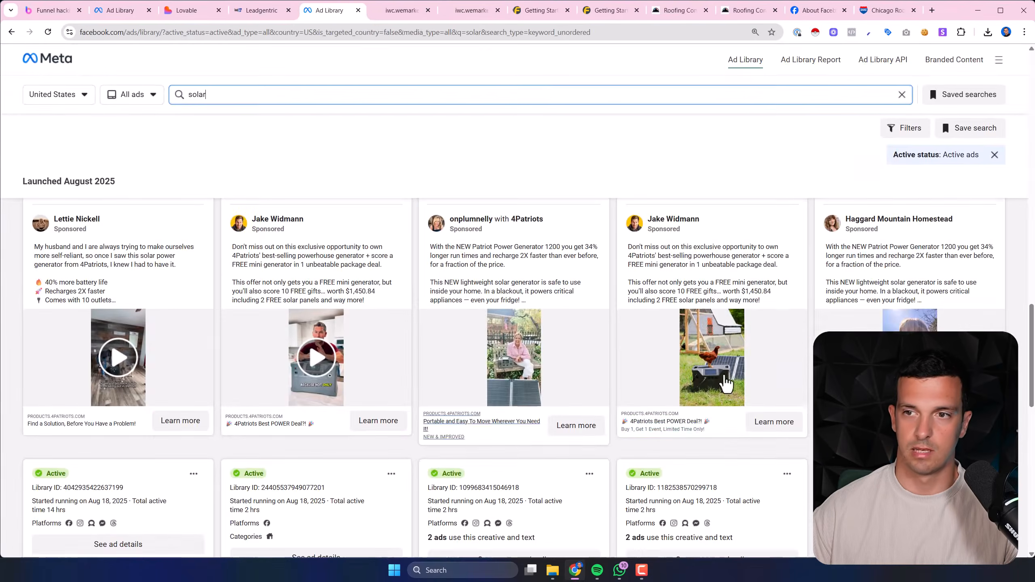
pyautogui.click(789, 426)
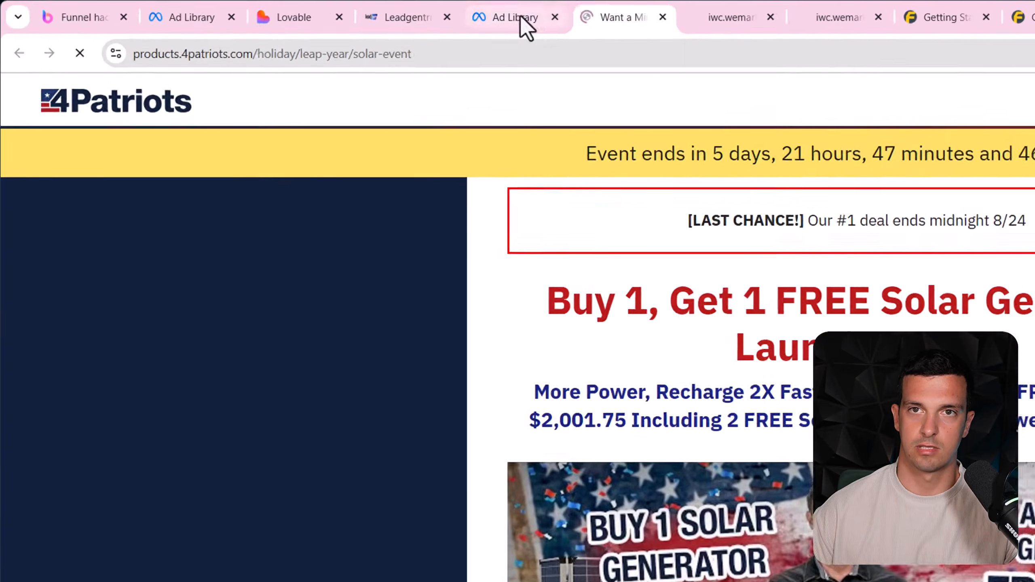
pyautogui.click(310, 10)
pyautogui.scroll(20, 588, 383)
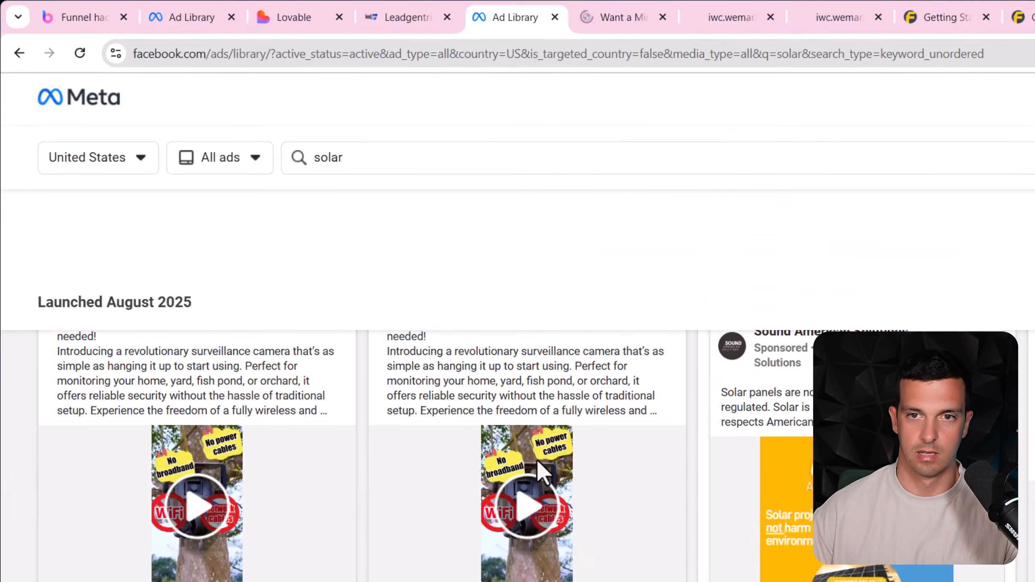
# Open the product page of a Capcity USA surveillance camera ad from the solar results, then close it
pyautogui.scroll(2, 551, 479)
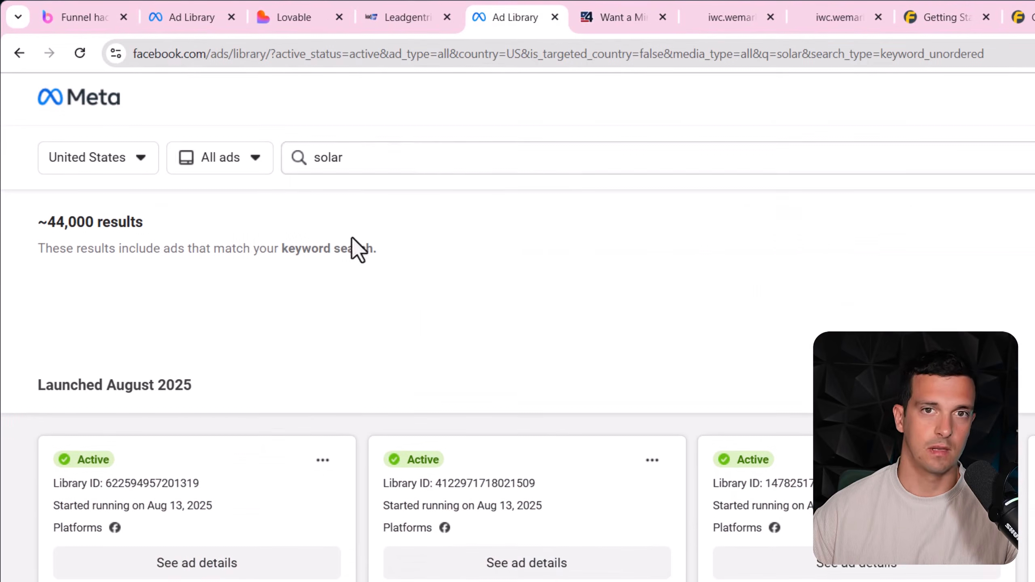
pyautogui.scroll(-5, 426, 326)
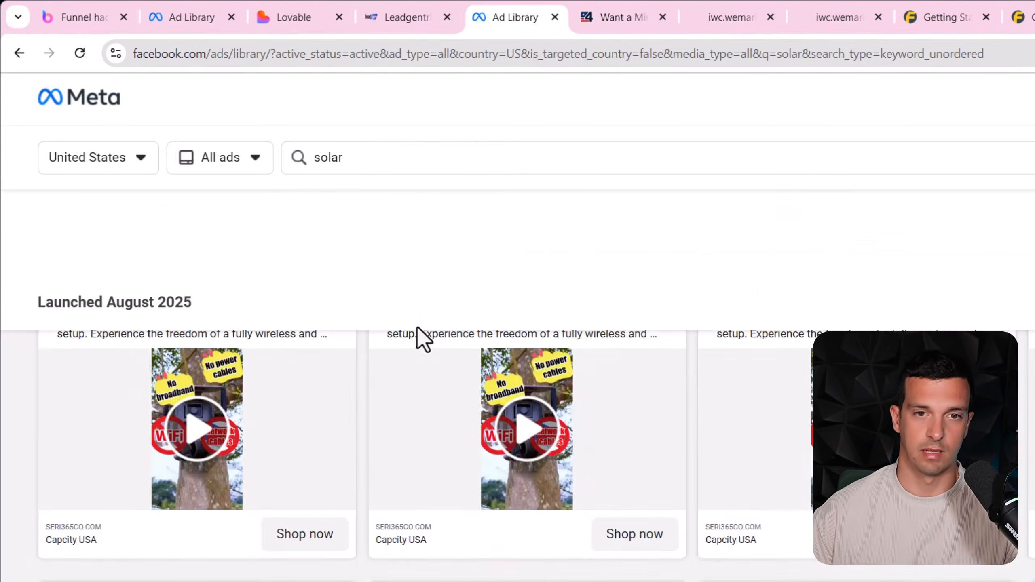
pyautogui.click(312, 544)
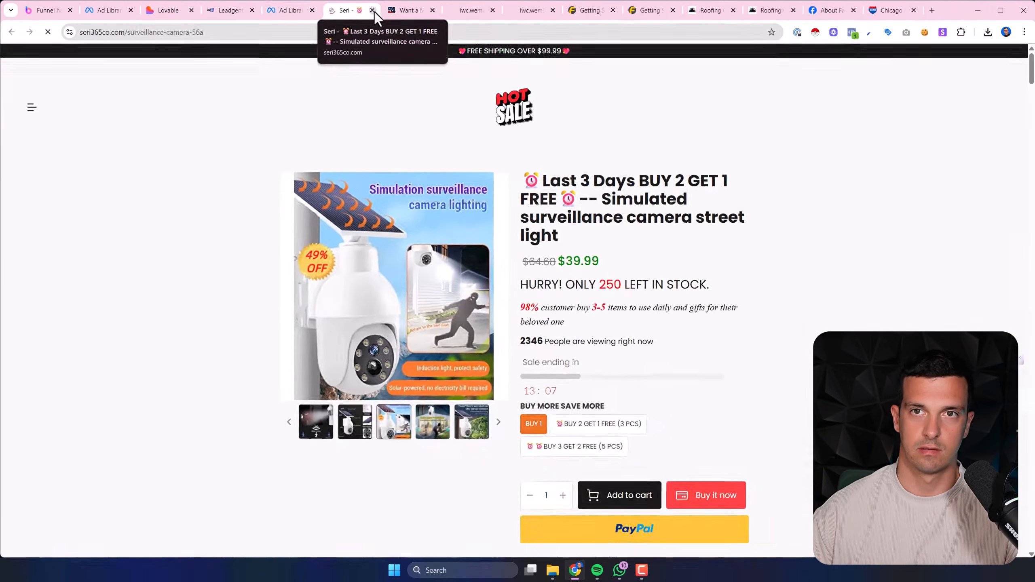
pyautogui.click(620, 17)
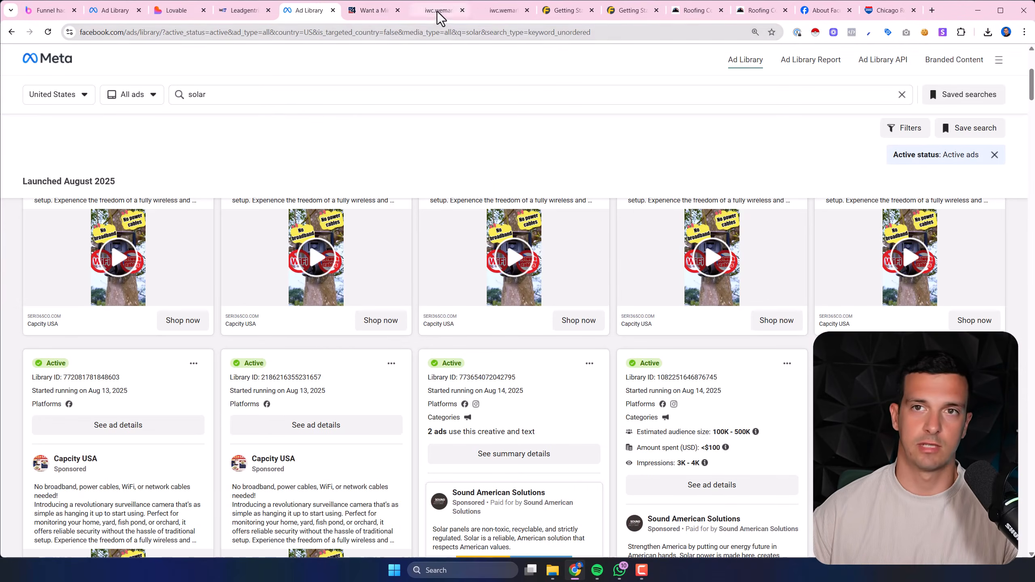
# Review the opened IWC home showcase and Fortify metal roofing landing pages, dismissing Fortify's location request
pyautogui.moveTo(437, 16)
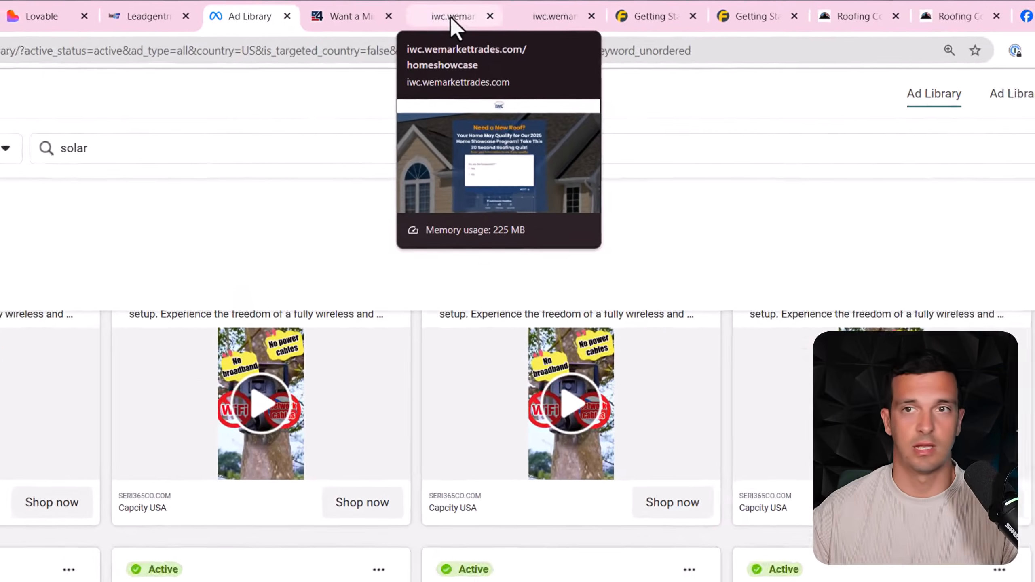
pyautogui.click(437, 11)
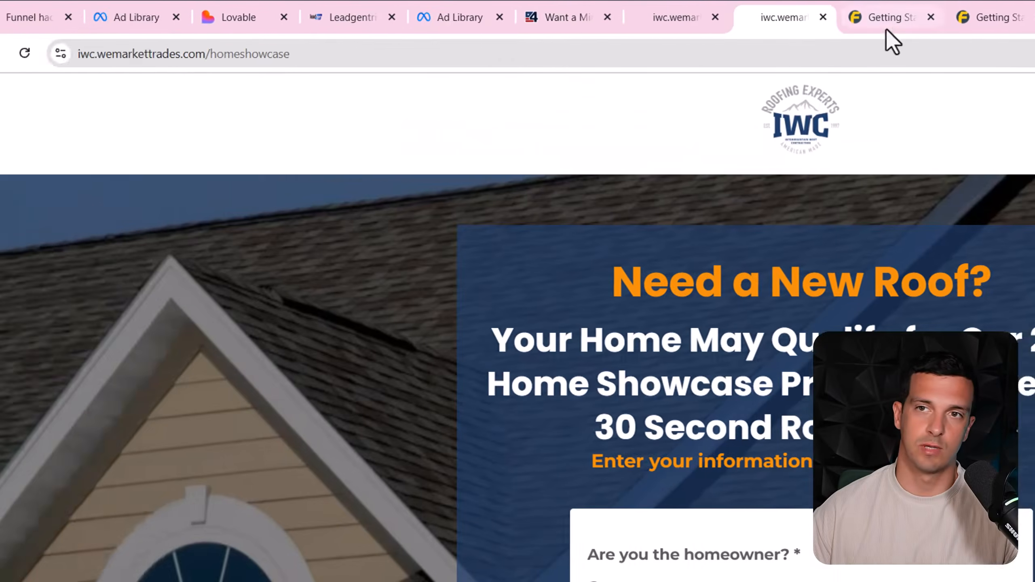
pyautogui.click(780, 19)
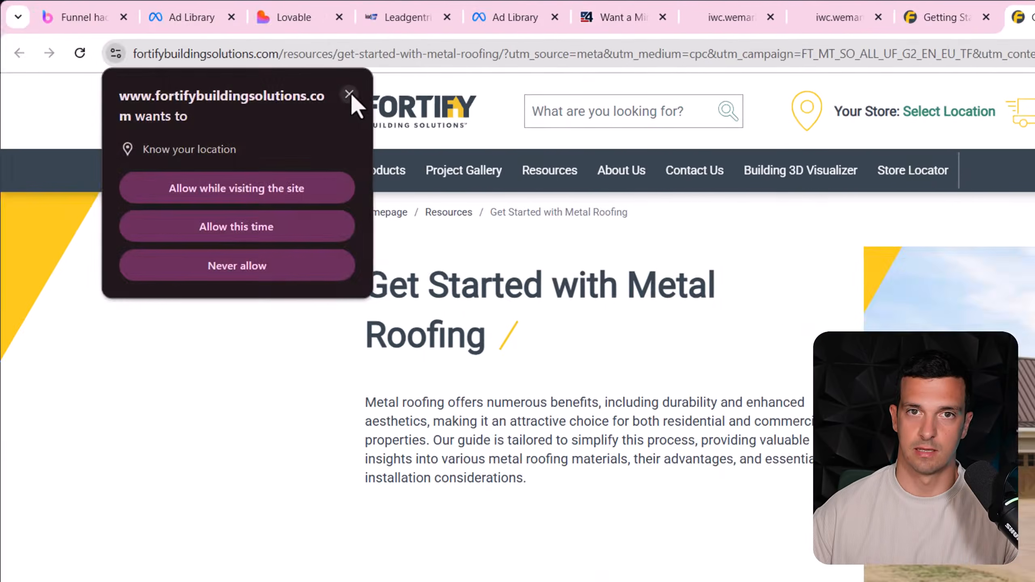
pyautogui.click(350, 95)
# Review the full Roofing Ozarks landing page and its free inspection offer
pyautogui.click(611, 19)
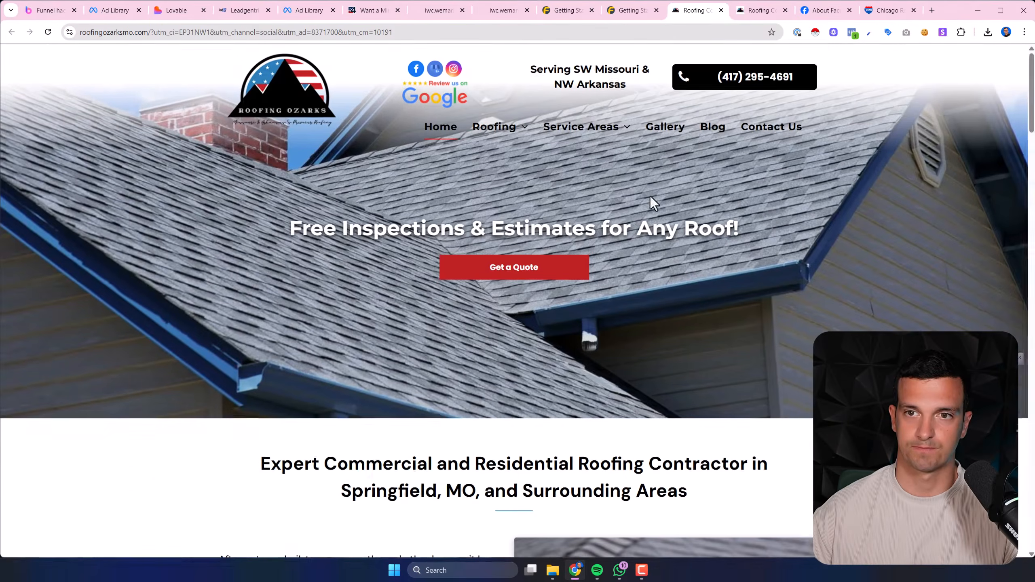
pyautogui.scroll(-20, 650, 197)
pyautogui.scroll(20, 653, 199)
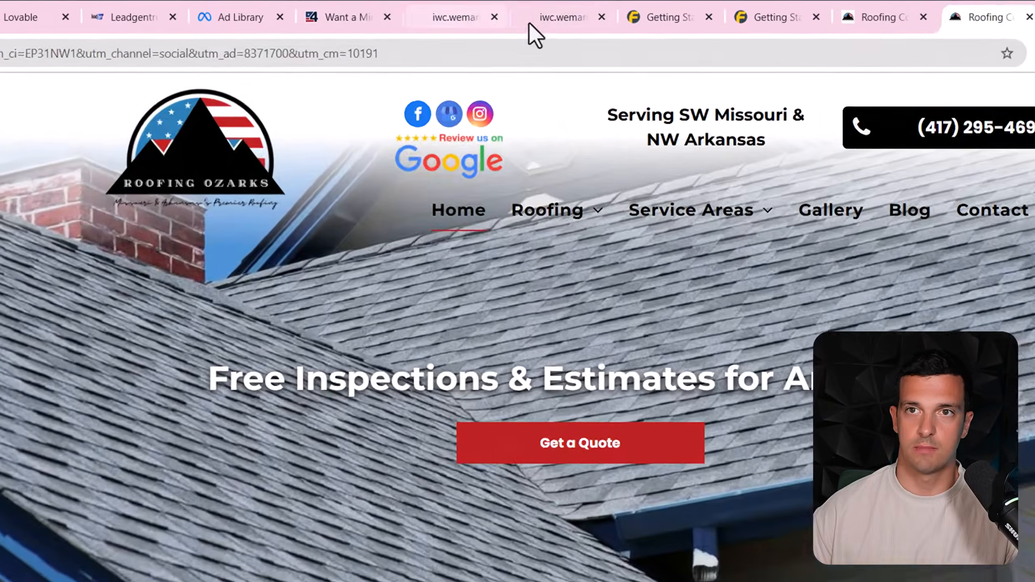
# Return to the IWC roofing quiz page and close its duplicate tab
pyautogui.click(503, 10)
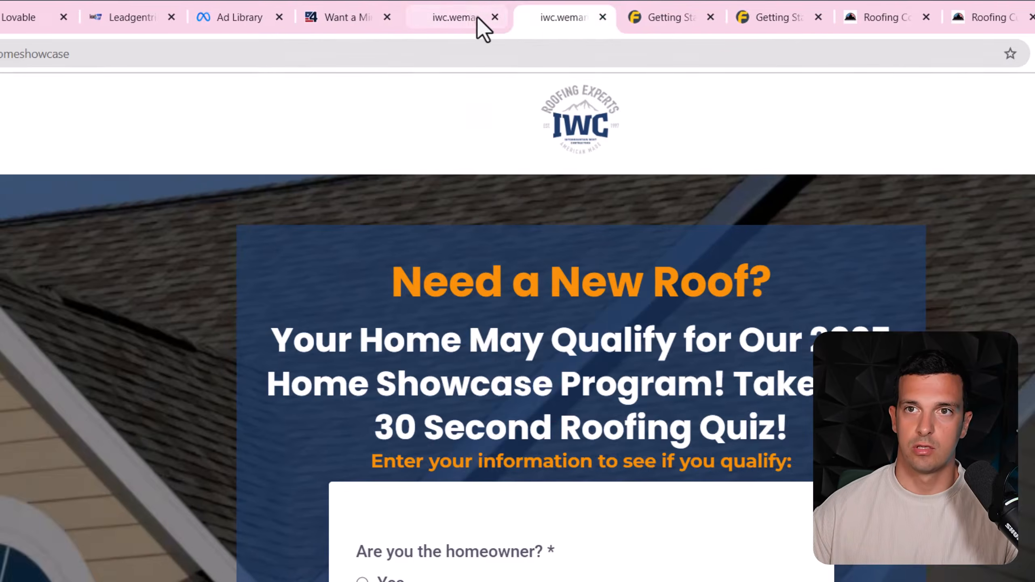
pyautogui.click(602, 17)
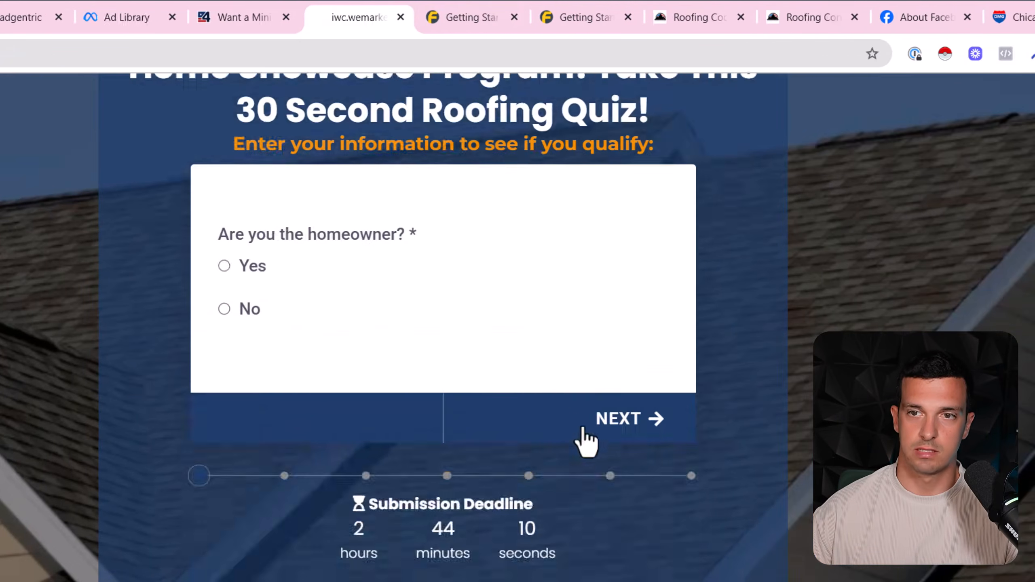
# Test the IWC roofing quiz by answering Yes to the homeowner question, view the work type question, and return to the first question
pyautogui.scroll(4, 448, 504)
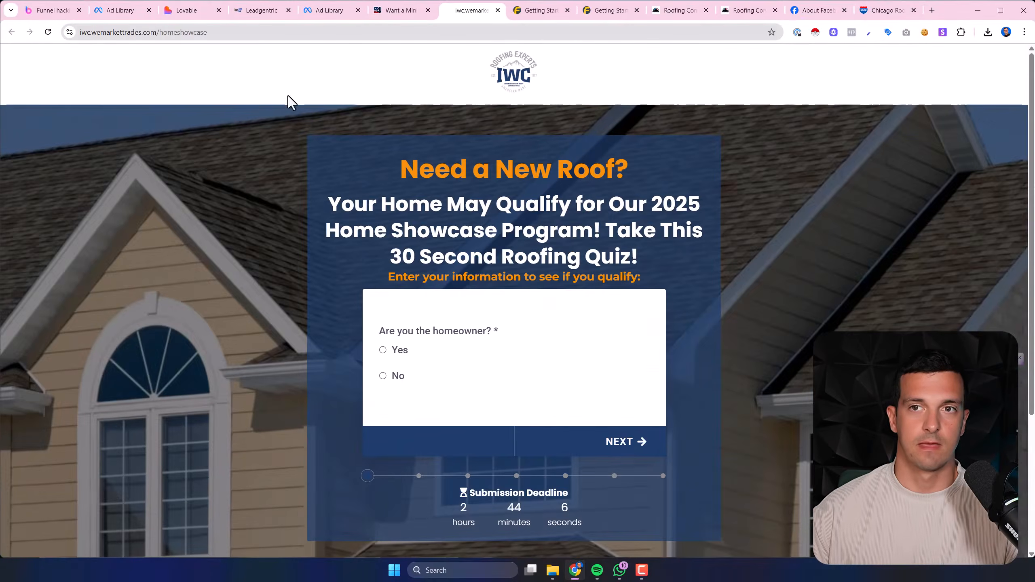
pyautogui.scroll(-4, 576, 253)
pyautogui.scroll(4, 563, 269)
pyautogui.click(636, 447)
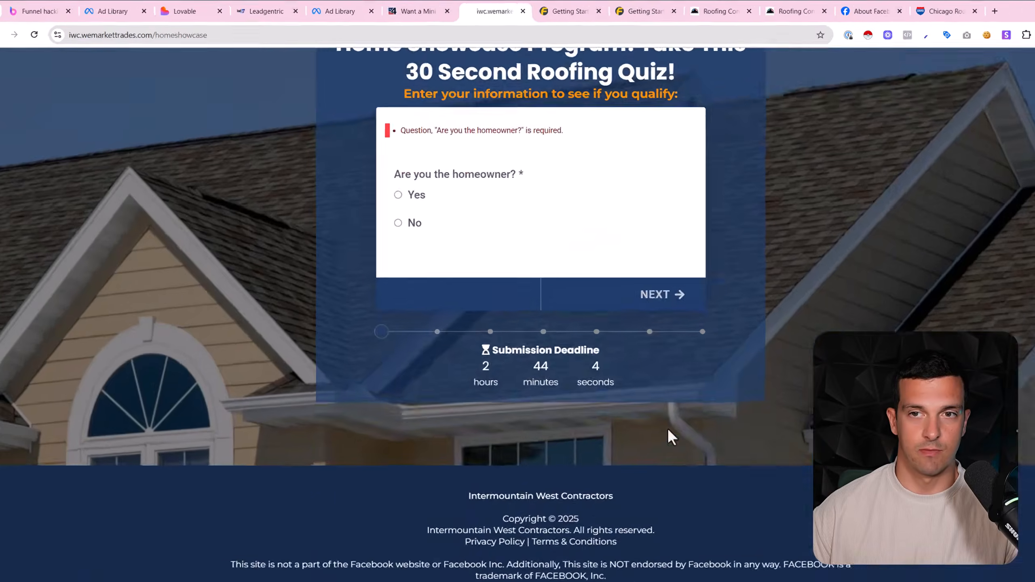
pyautogui.click(407, 352)
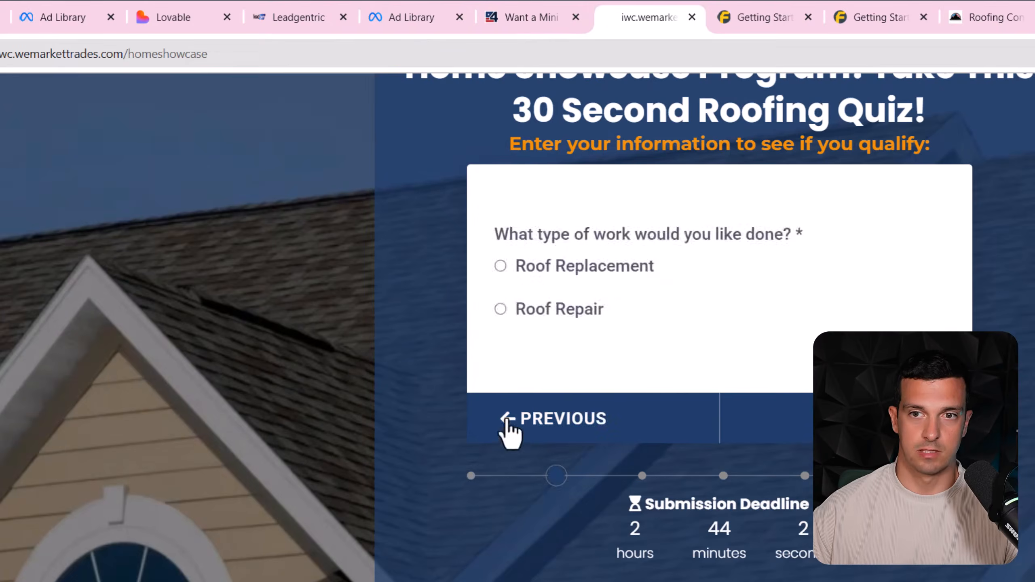
pyautogui.click(507, 428)
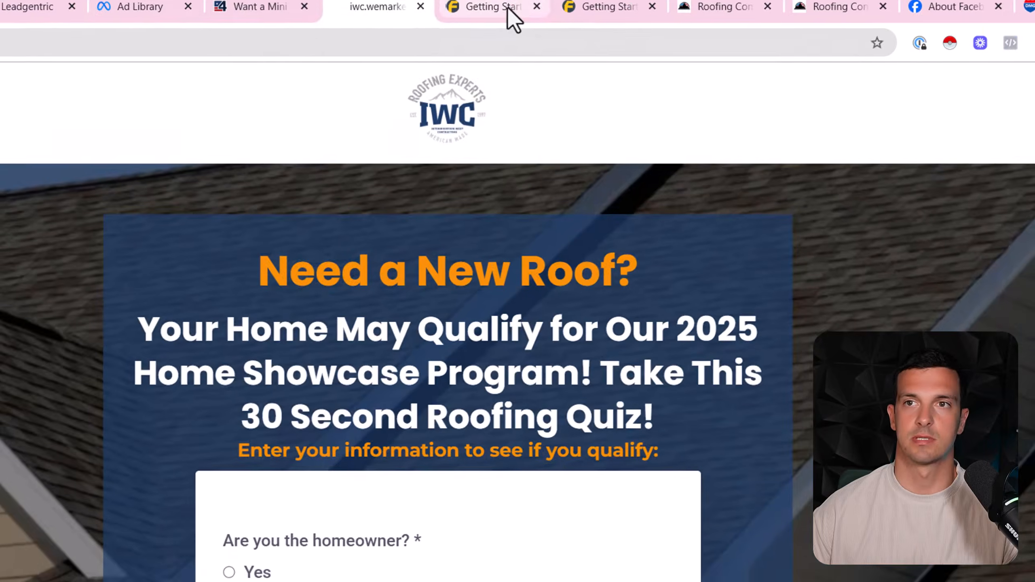
# Close both Fortify metal roofing pages
pyautogui.click(508, 18)
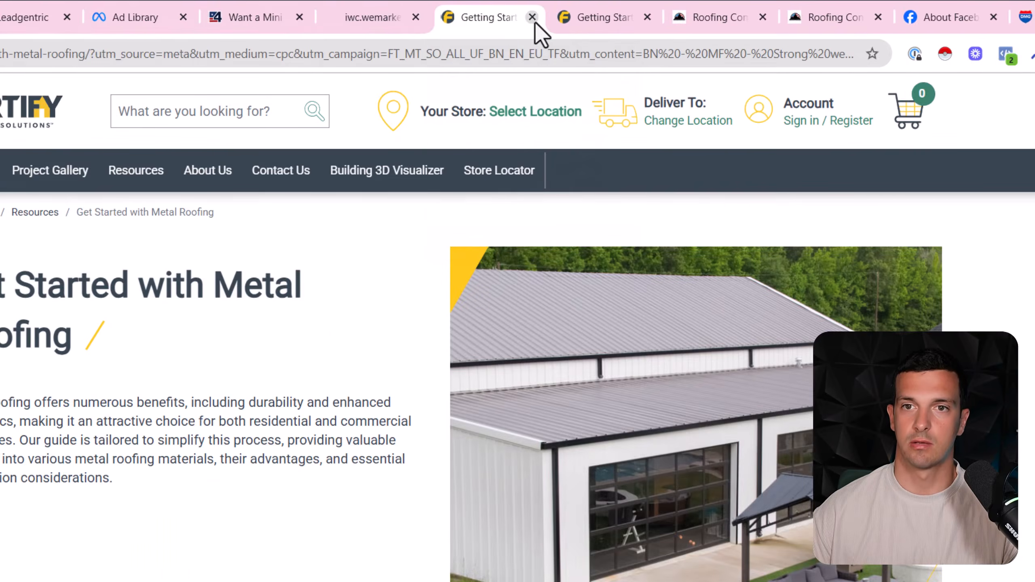
pyautogui.click(531, 16)
pyautogui.click(531, 16)
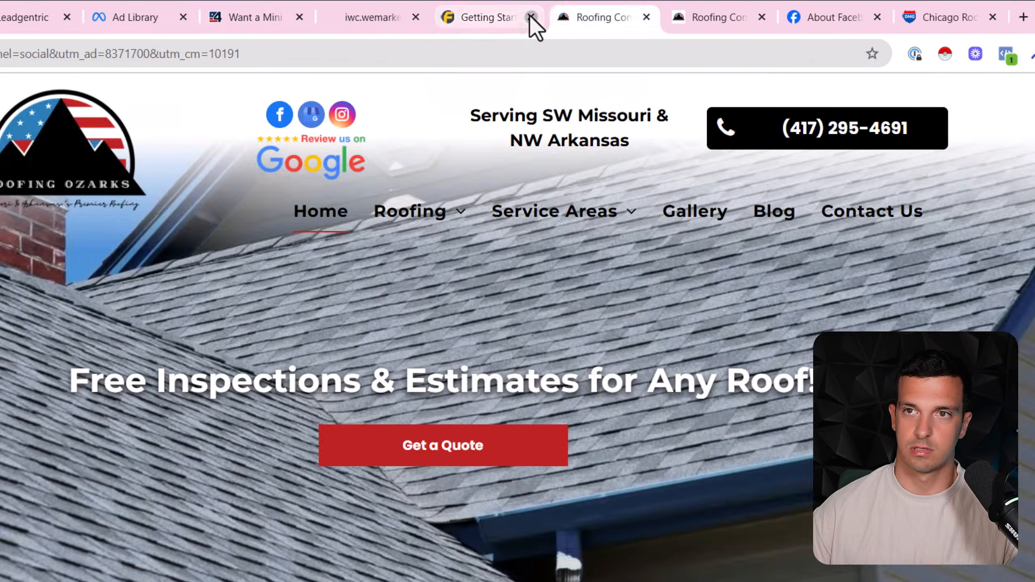
# Skim the Roofing Ozarks landing page again, then close its duplicate and the DMG Chicago roofing page
pyautogui.scroll(-5, 695, 406)
pyautogui.scroll(-15, 717, 429)
pyautogui.middleClick(922, 432)
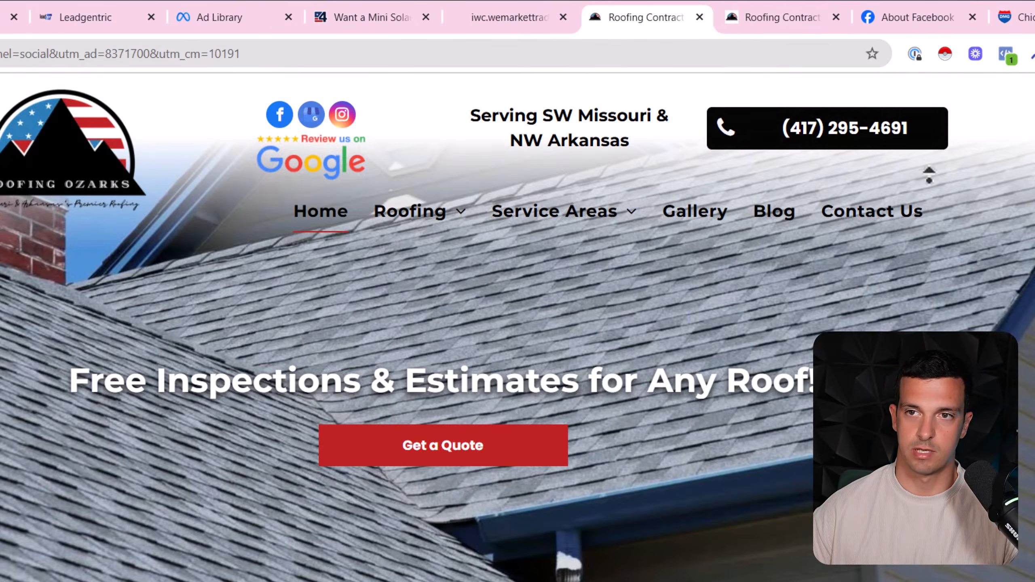
pyautogui.click(760, 20)
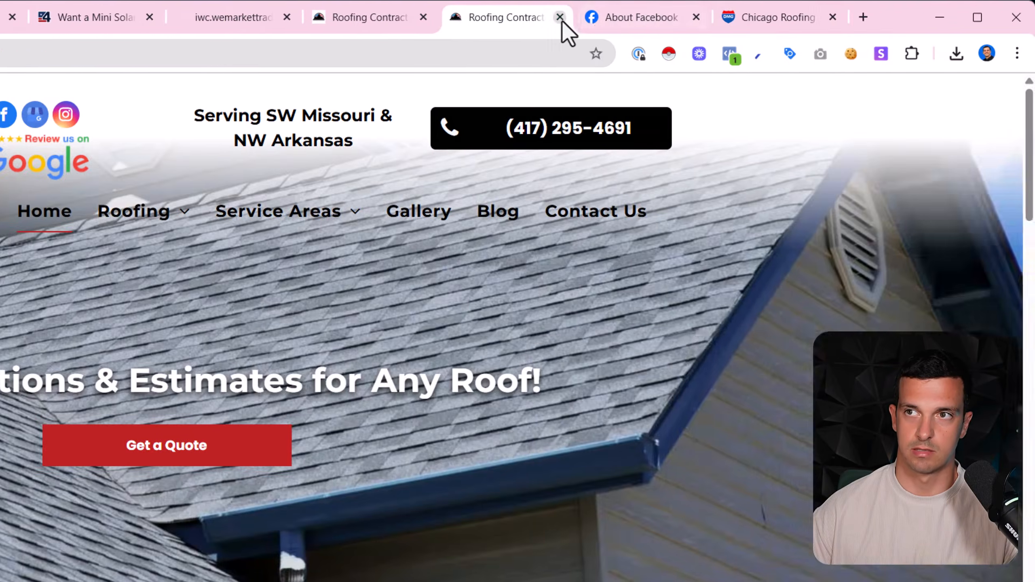
pyautogui.click(560, 17)
pyautogui.click(628, 19)
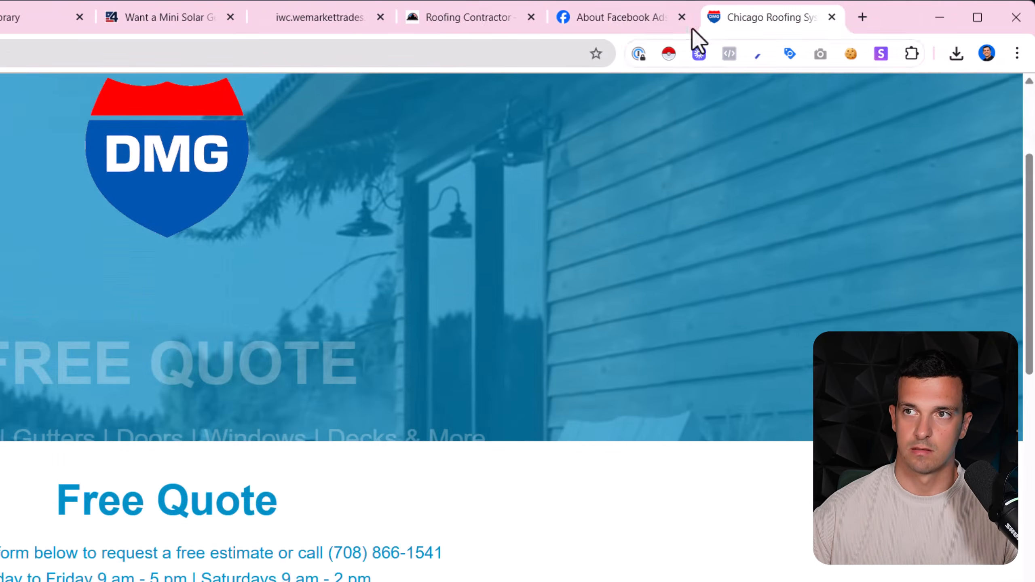
pyautogui.click(831, 17)
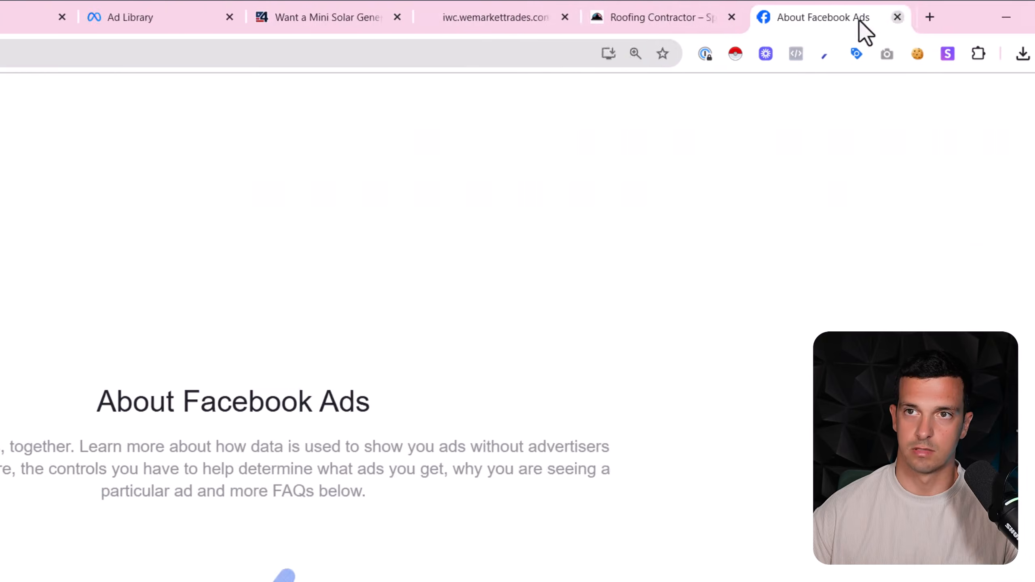
# Close the mini solar generator page and return to the IWC home showcase quiz page
pyautogui.click(203, 17)
pyautogui.click(709, 19)
pyautogui.click(608, 17)
pyautogui.click(692, 17)
pyautogui.click(546, 20)
pyautogui.scroll(-5, 418, 420)
pyautogui.scroll(5, 436, 440)
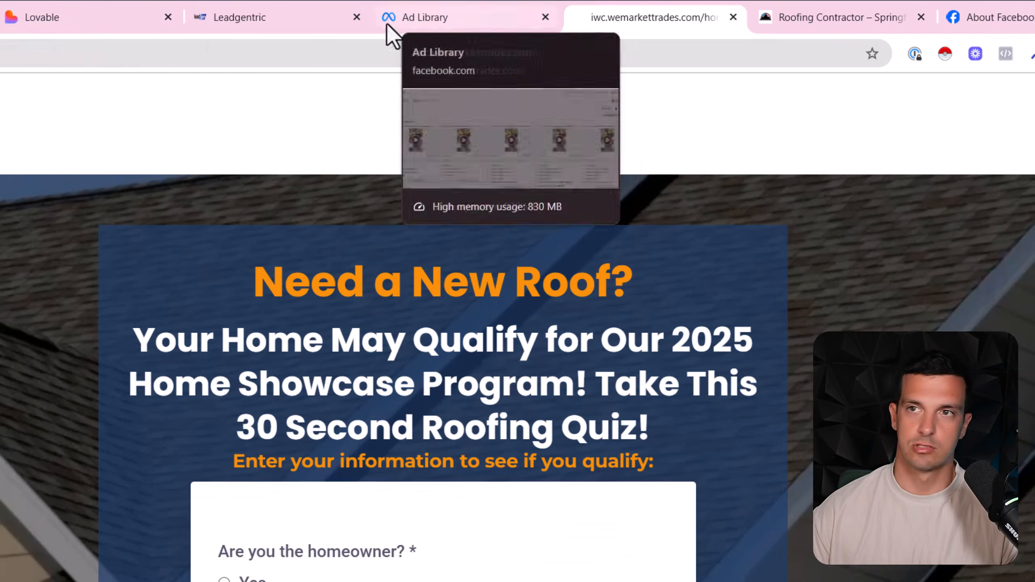
# Copy the web address of the IWC home showcase page and switch to Lovable
pyautogui.click(247, 55)
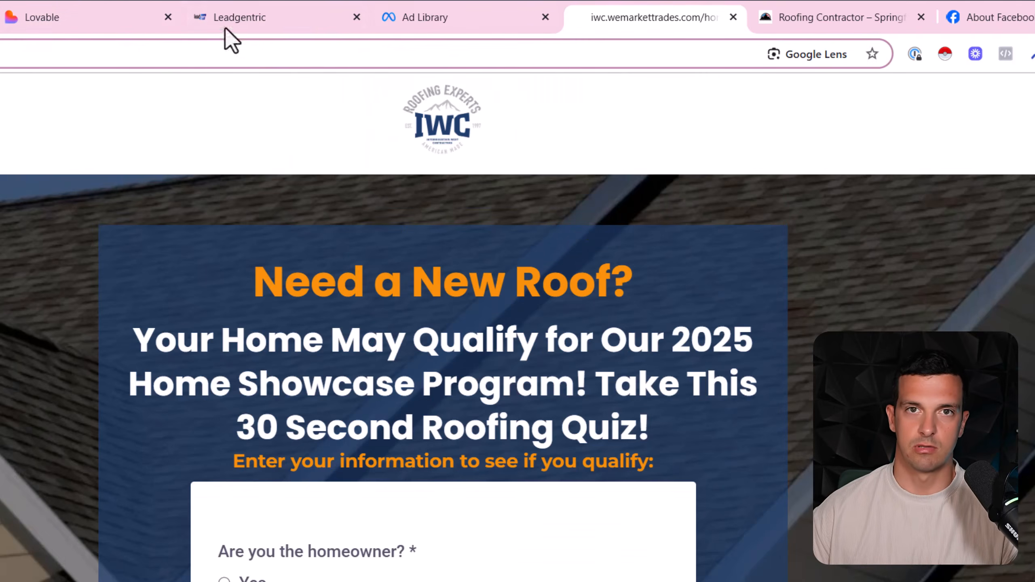
pyautogui.hscroll(-10, 316, 17)
pyautogui.click(469, 17)
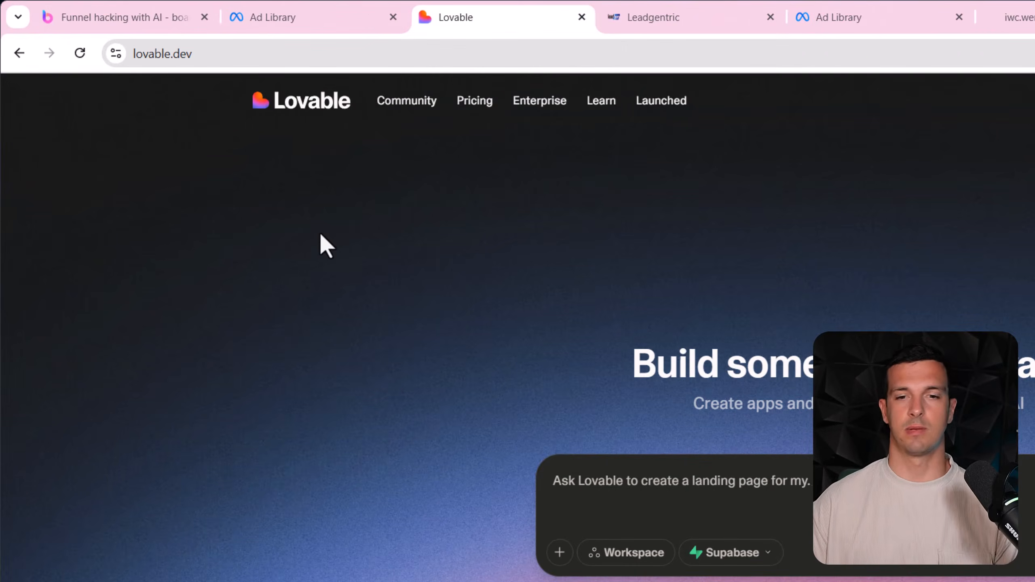
pyautogui.hotkey('ctrl', '+')
pyautogui.click(653, 523)
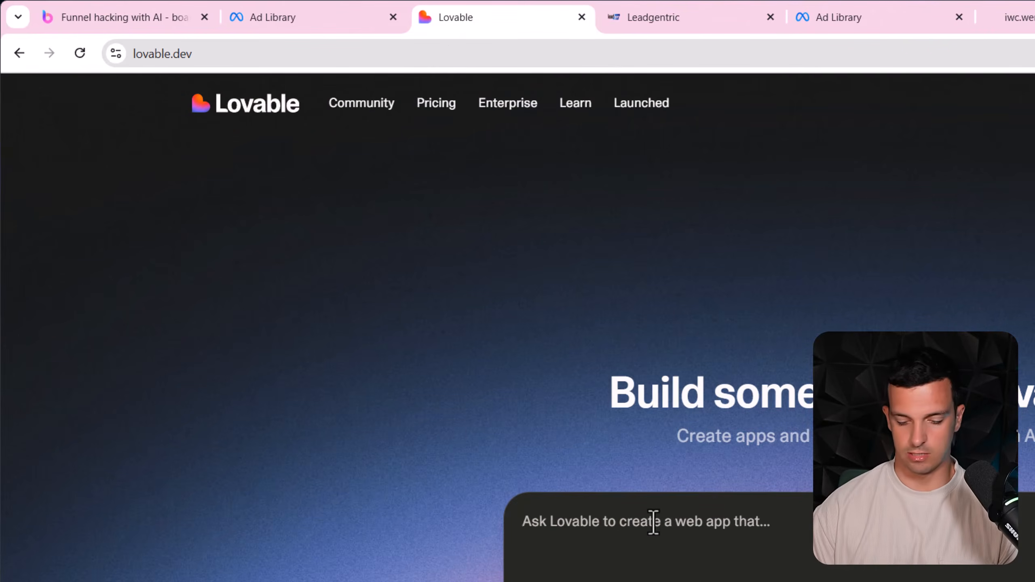
pyautogui.write('recreate this web')
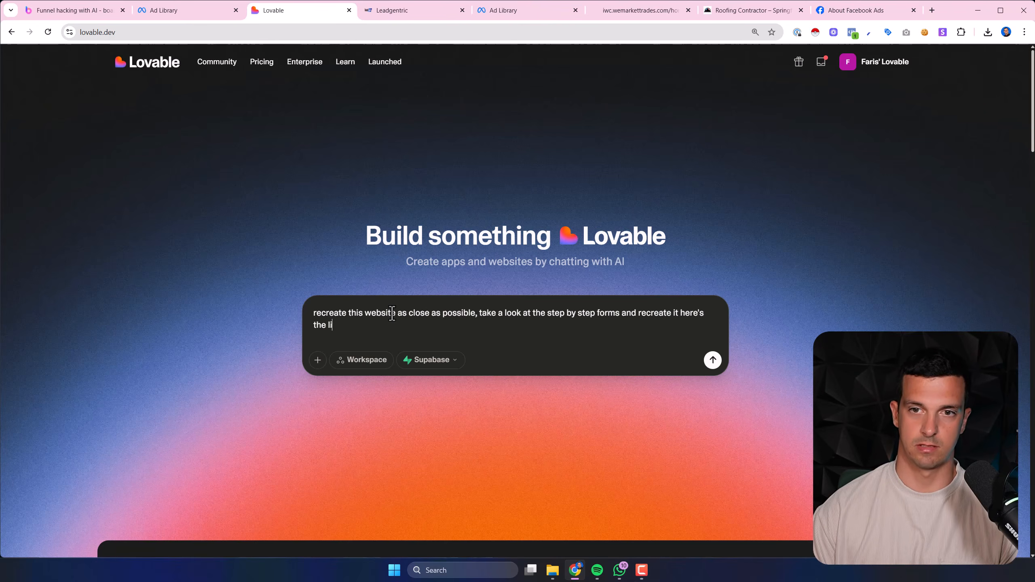
pyautogui.write('nk')
pyautogui.write('https://iwc.wemarkettrades.com/homeshowcase')
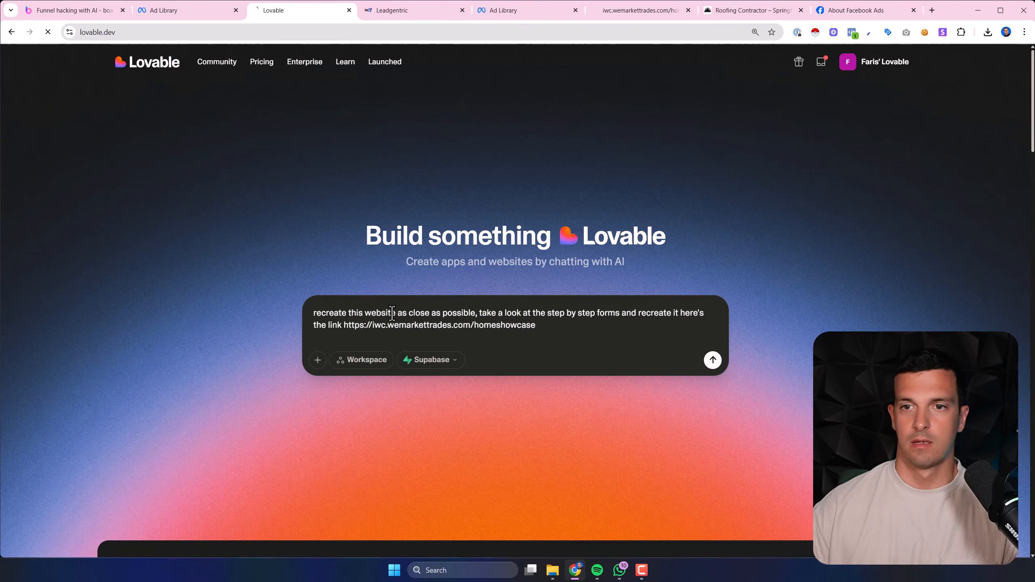
pyautogui.press('Return')
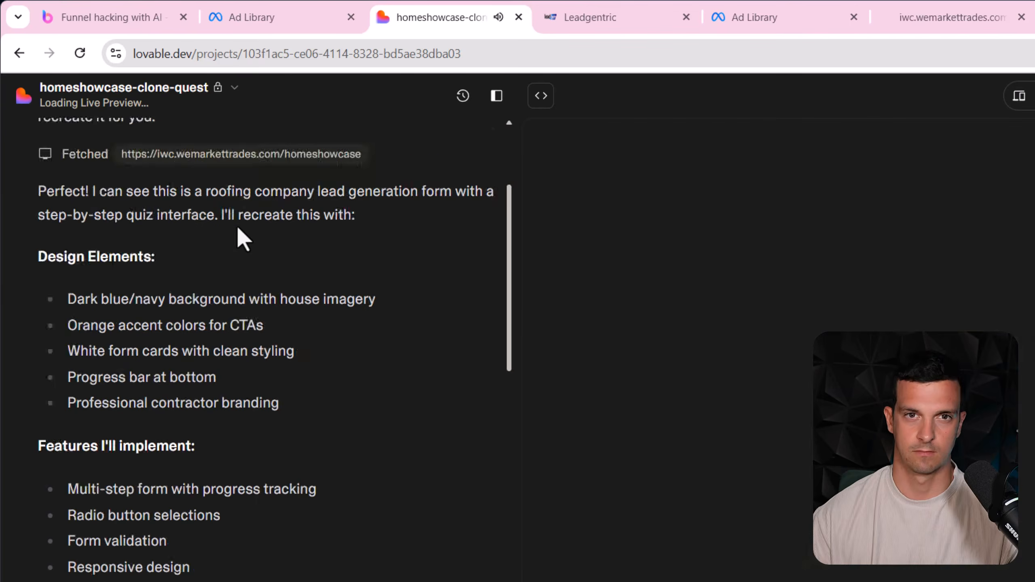
# Read Lovable's plan for the recreated site, covering its design elements and the features it will implement
pyautogui.scroll(5, 316, 539)
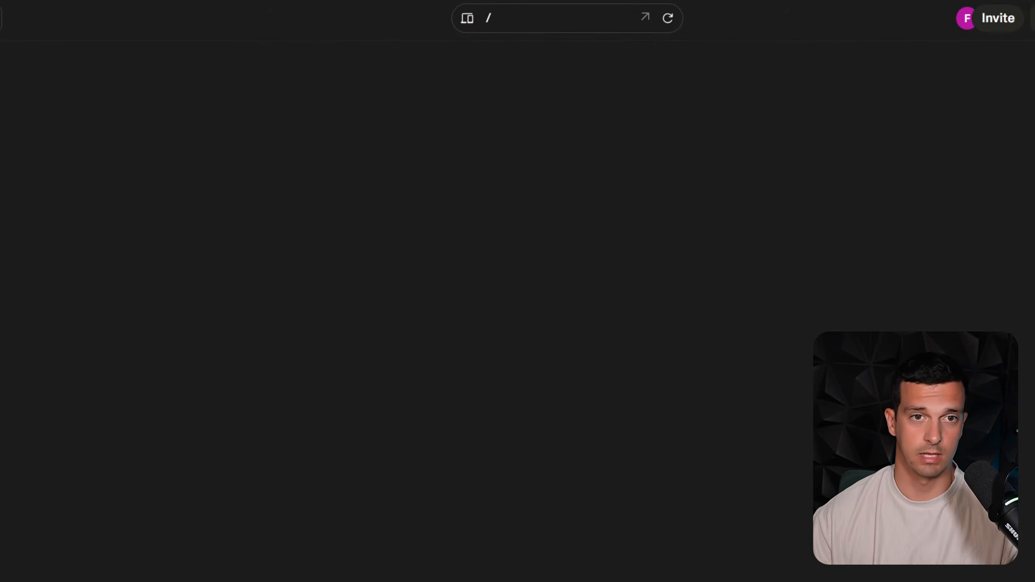
pyautogui.moveTo(60, 309); pyautogui.dragTo(450, 338)
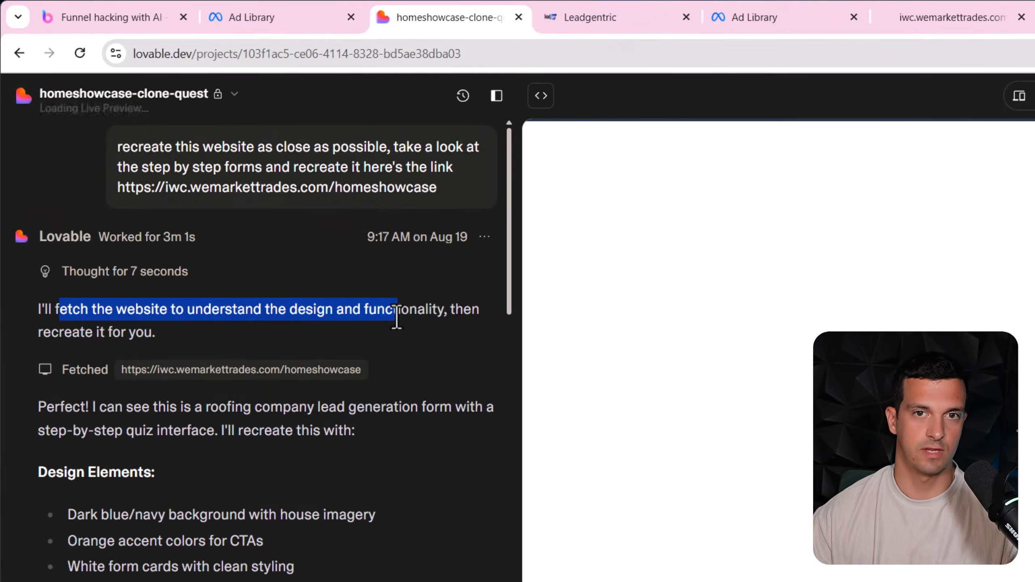
pyautogui.click(387, 338)
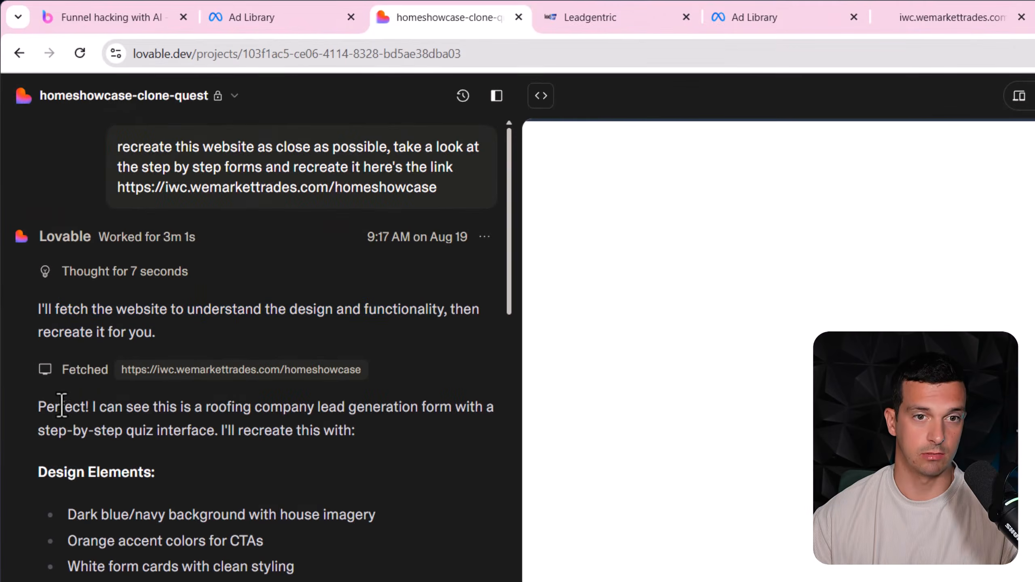
pyautogui.moveTo(40, 473); pyautogui.dragTo(328, 443)
pyautogui.scroll(-3, 326, 271)
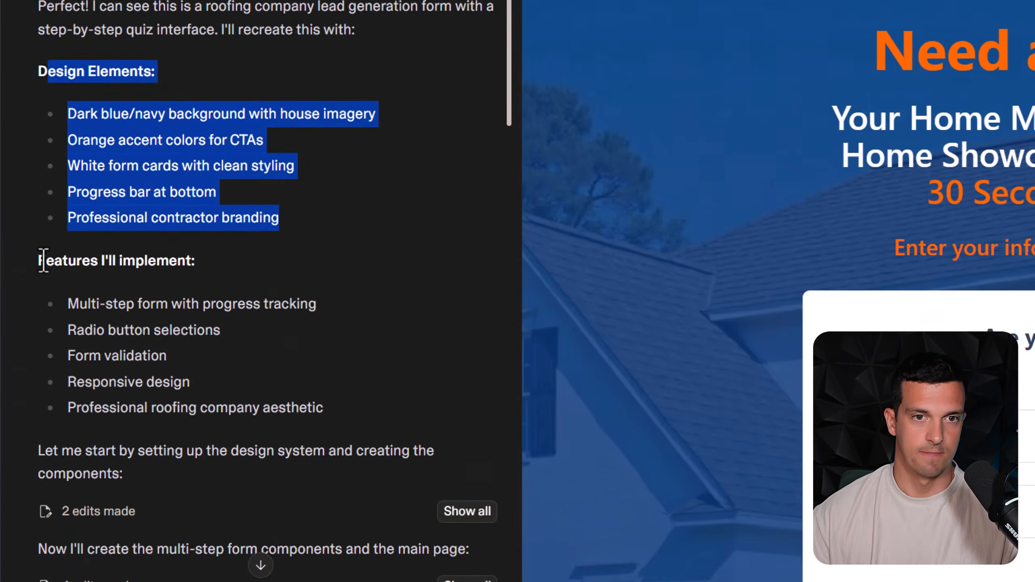
pyautogui.moveTo(47, 184); pyautogui.dragTo(222, 190)
pyautogui.moveTo(222, 269); pyautogui.dragTo(271, 287)
pyautogui.moveTo(335, 321); pyautogui.dragTo(516, 402)
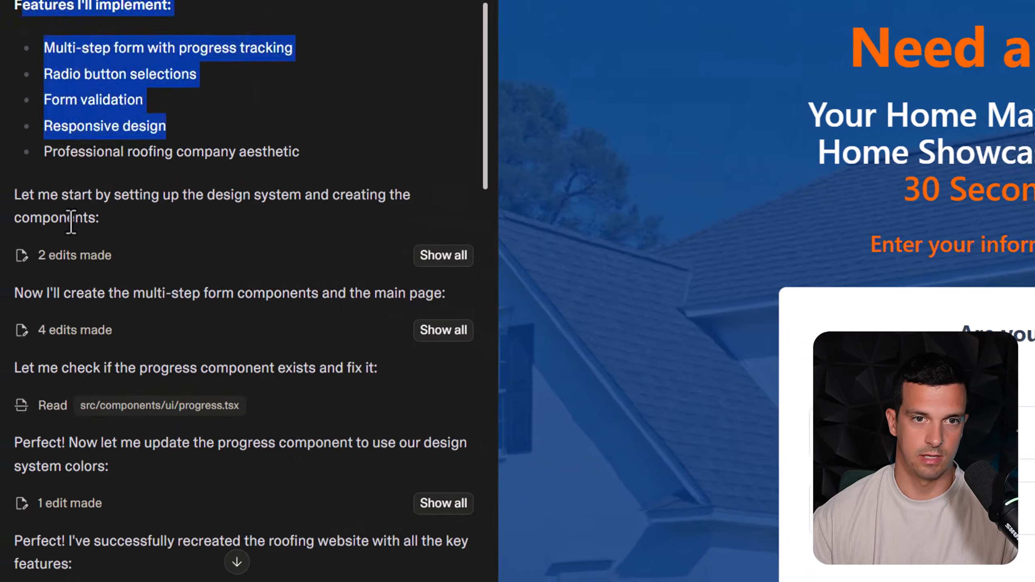
# Read through the rest of Lovable's build log and its summary of the completed recreation
pyautogui.click(80, 193)
pyautogui.scroll(-3, 96, 204)
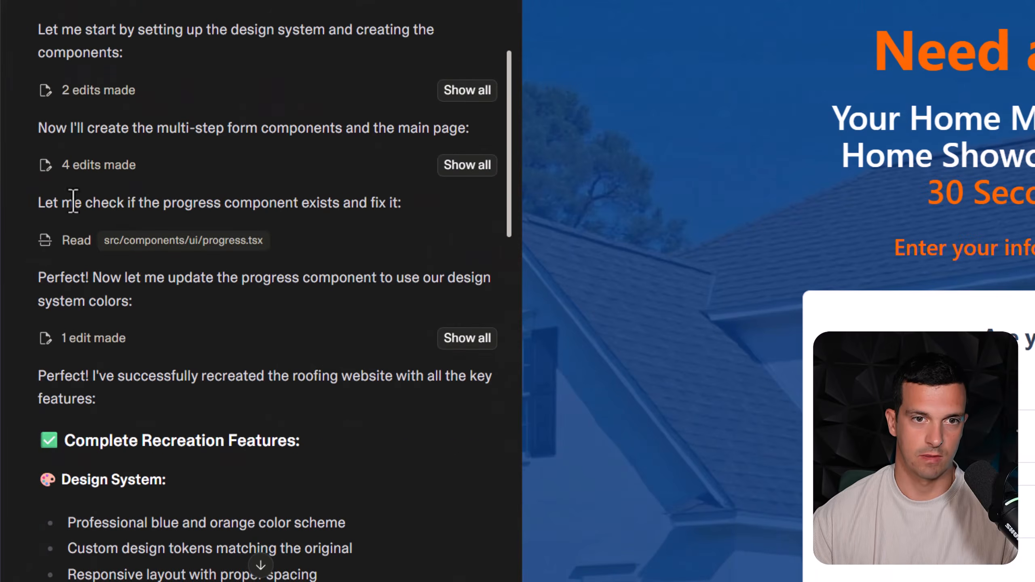
pyautogui.scroll(-4, 167, 358)
pyautogui.moveTo(94, 272); pyautogui.dragTo(330, 301)
pyautogui.click(369, 384)
pyautogui.scroll(-9, 142, 250)
pyautogui.scroll(-15, 141, 346)
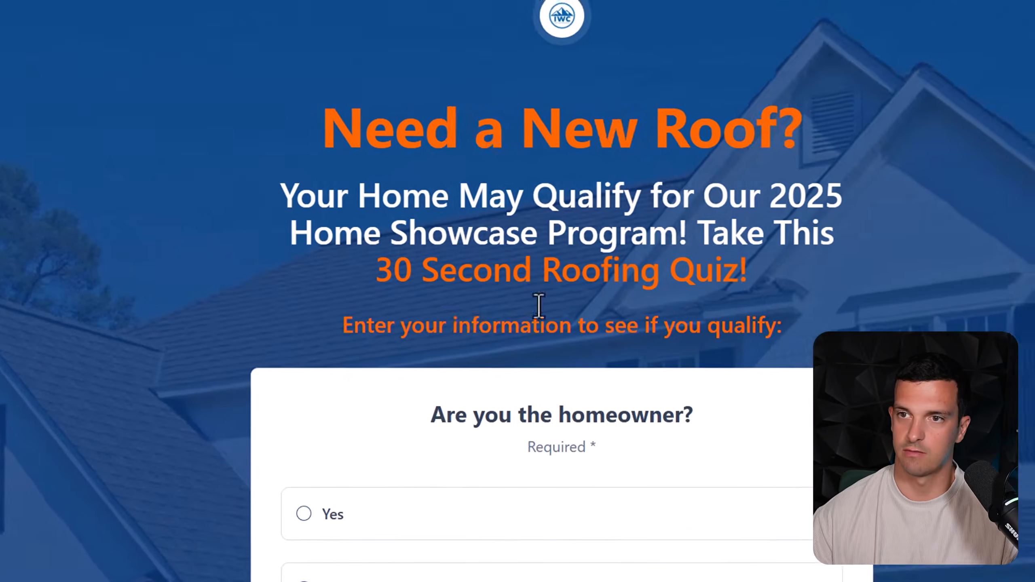
# Test the recreated quiz in the preview, answering Yes, Roof Replacement and Single Family Home to reach the contact form
pyautogui.scroll(-5, 684, 263)
pyautogui.scroll(5, 548, 373)
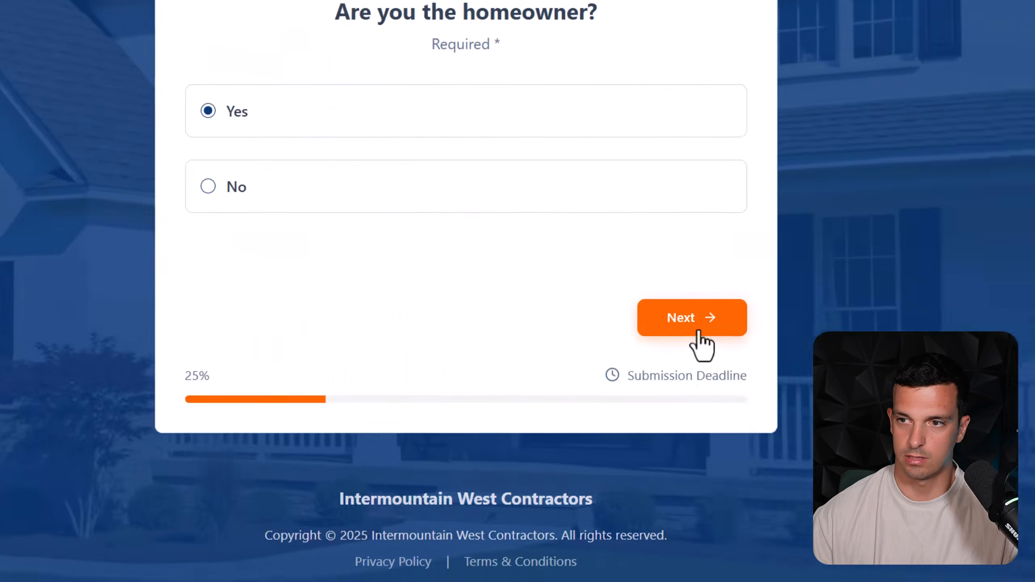
pyautogui.click(695, 332)
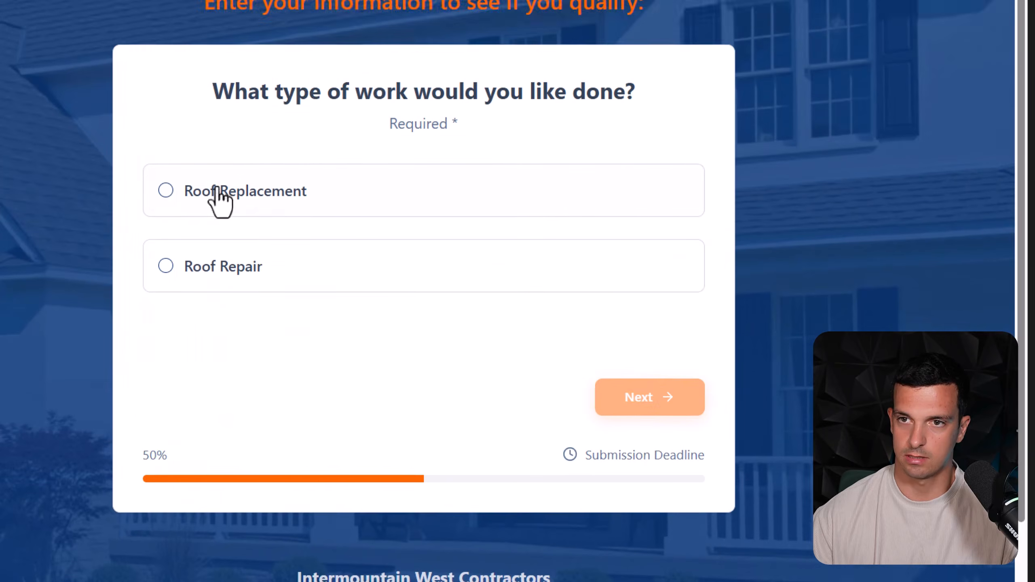
pyautogui.click(166, 190)
pyautogui.click(651, 420)
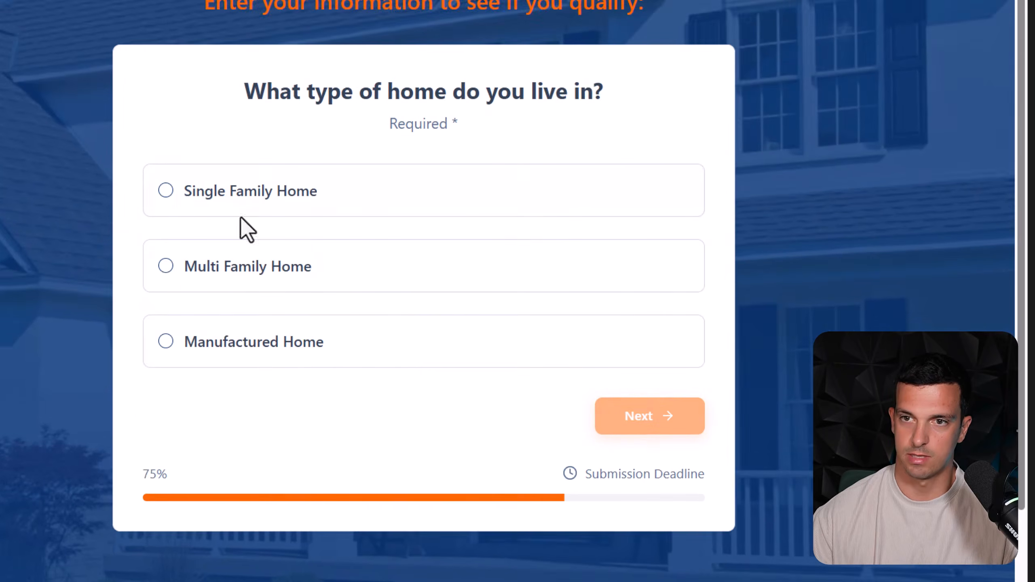
pyautogui.click(166, 191)
pyautogui.click(637, 420)
# Examine the recreated quiz's Contact Information form from its name fields to the submit option, plus the page header
pyautogui.click(230, 180)
pyautogui.scroll(-4, 707, 355)
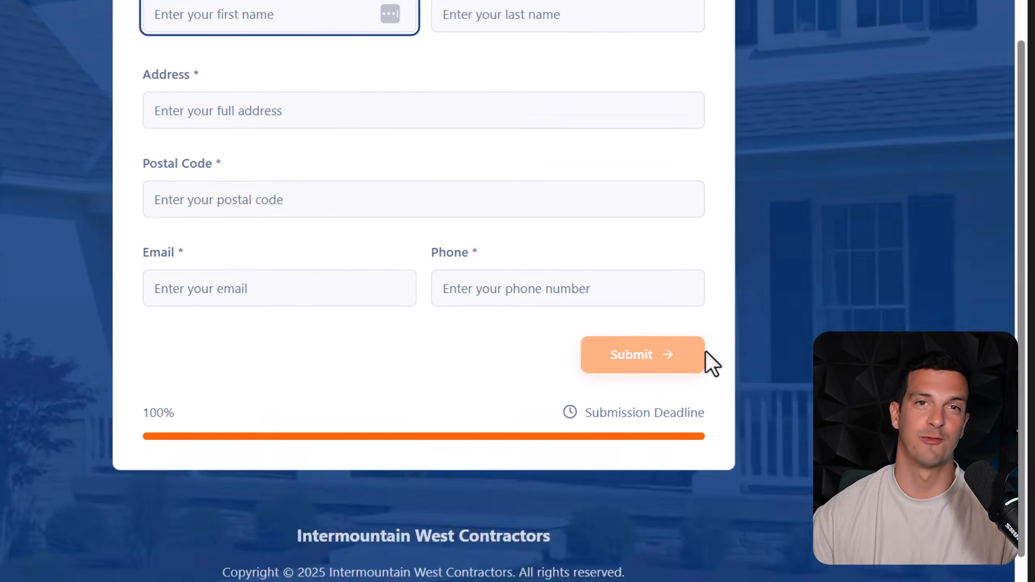
pyautogui.scroll(8, 638, 294)
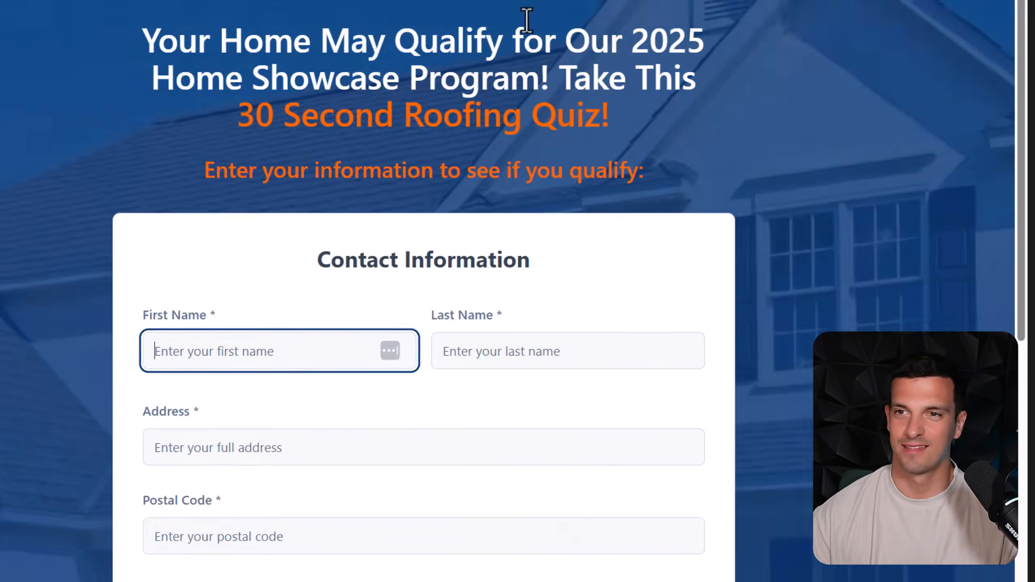
pyautogui.scroll(-10, 528, 62)
pyautogui.scroll(13, 526, 62)
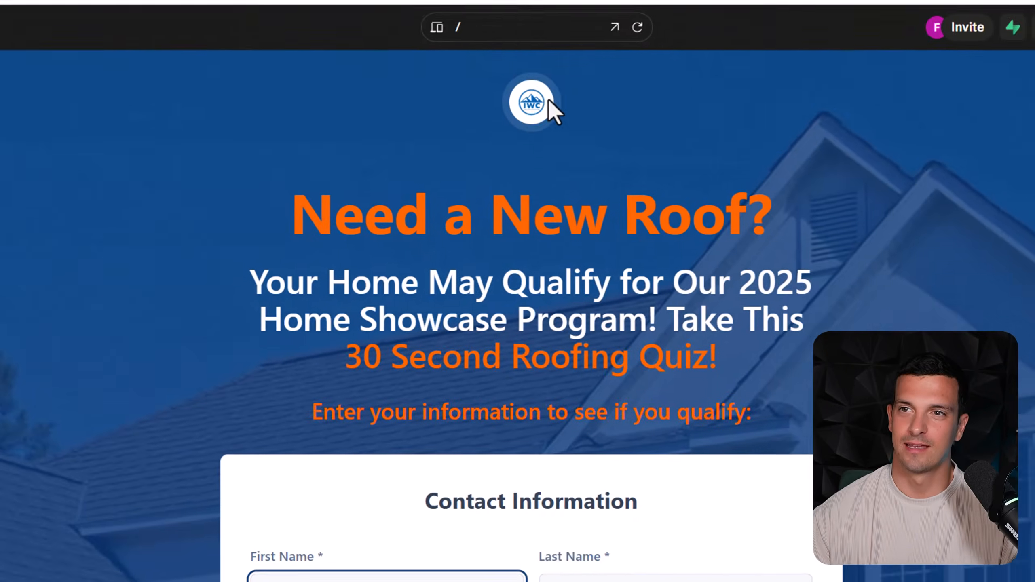
# Ask Lovable to remove the logo at the top of the recreated page, leaving room for one's own
pyautogui.moveTo(546, 101)
pyautogui.mouseDown()
pyautogui.moveTo(556, 104)
pyautogui.moveTo(550, 118)
pyautogui.mouseUp()
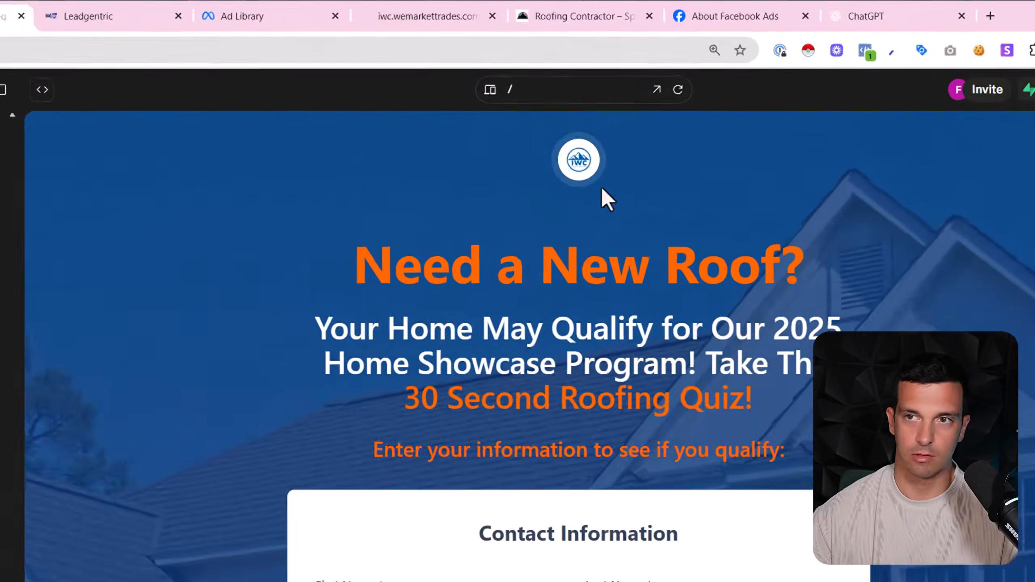
pyautogui.moveTo(663, 97)
pyautogui.mouseDown()
pyautogui.moveTo(673, 97)
pyautogui.moveTo(668, 109)
pyautogui.mouseUp()
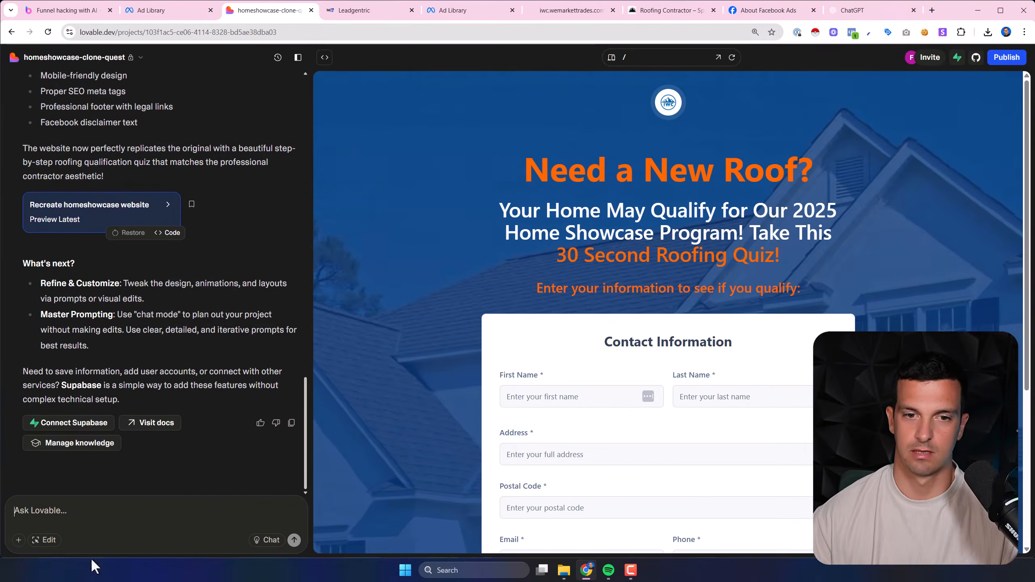
pyautogui.write('c')
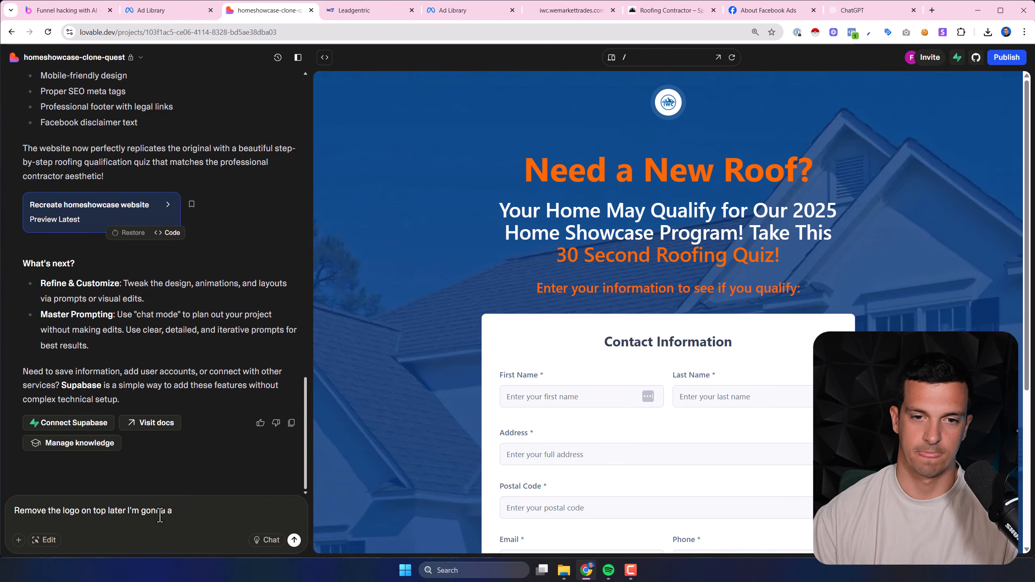
pyautogui.press('Return')
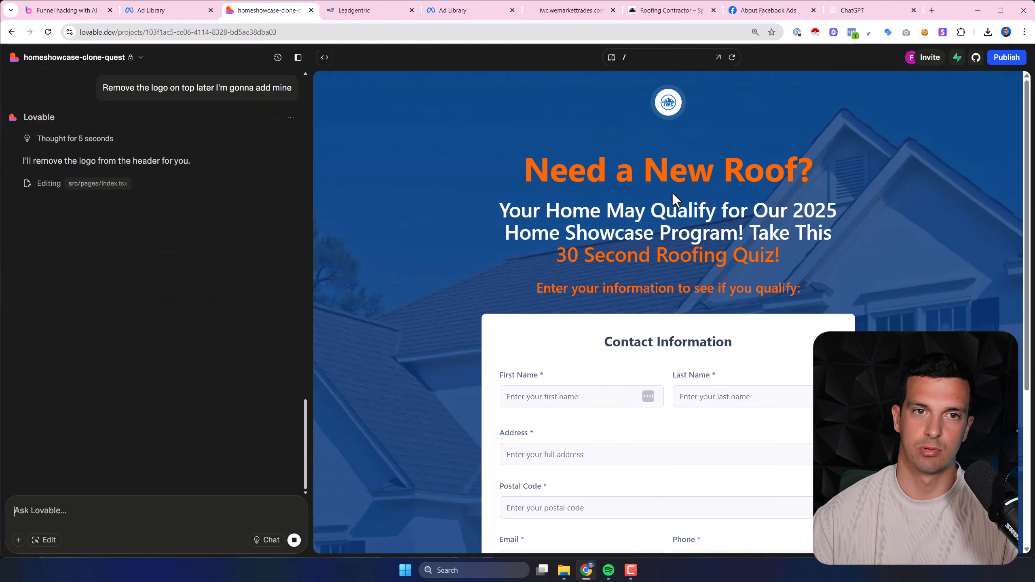
# Examine the recreated page's footer, including its Privacy Policy and Terms & Conditions links
pyautogui.scroll(-5, 670, 220)
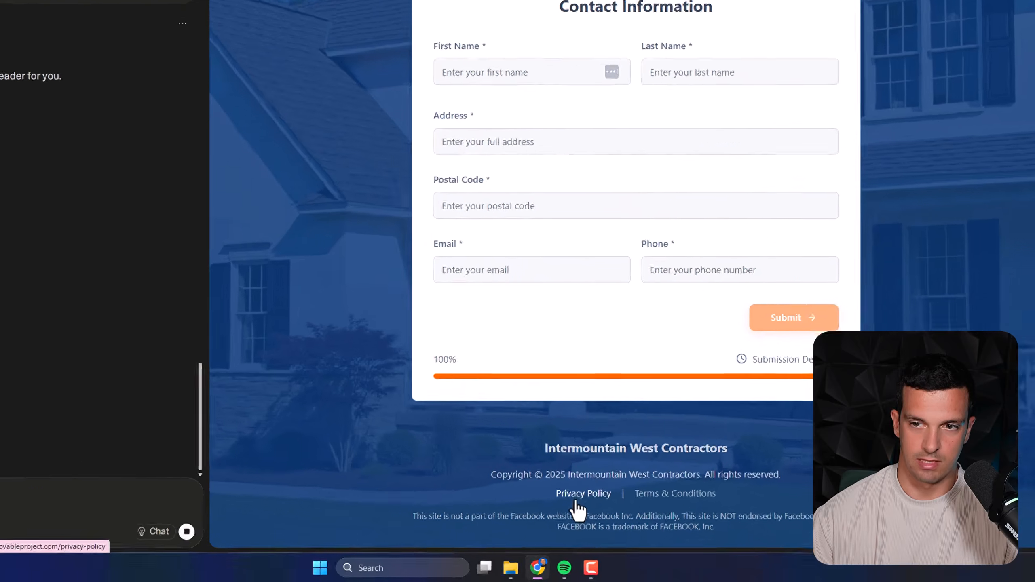
pyautogui.click(627, 508)
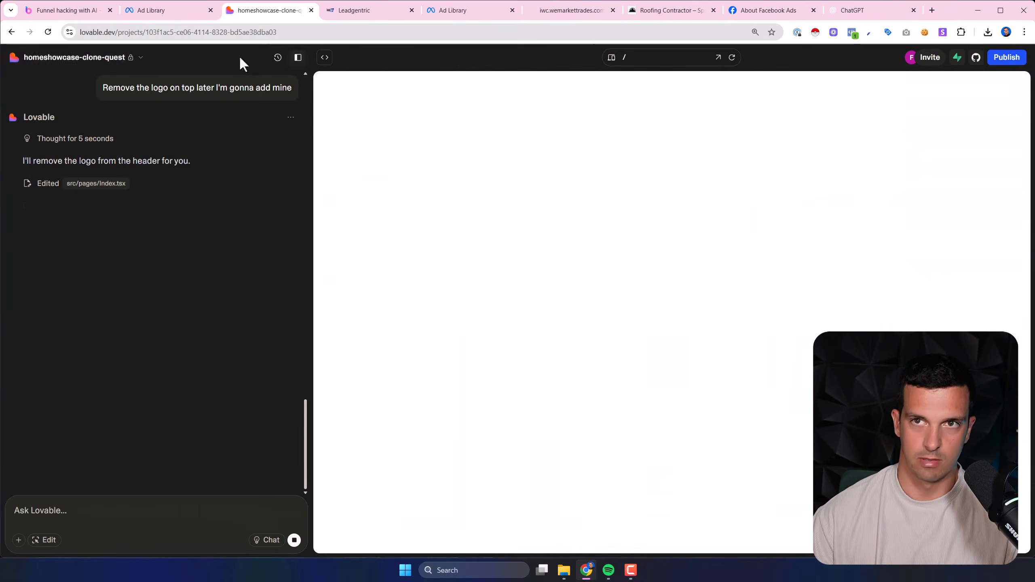
pyautogui.click(11, 33)
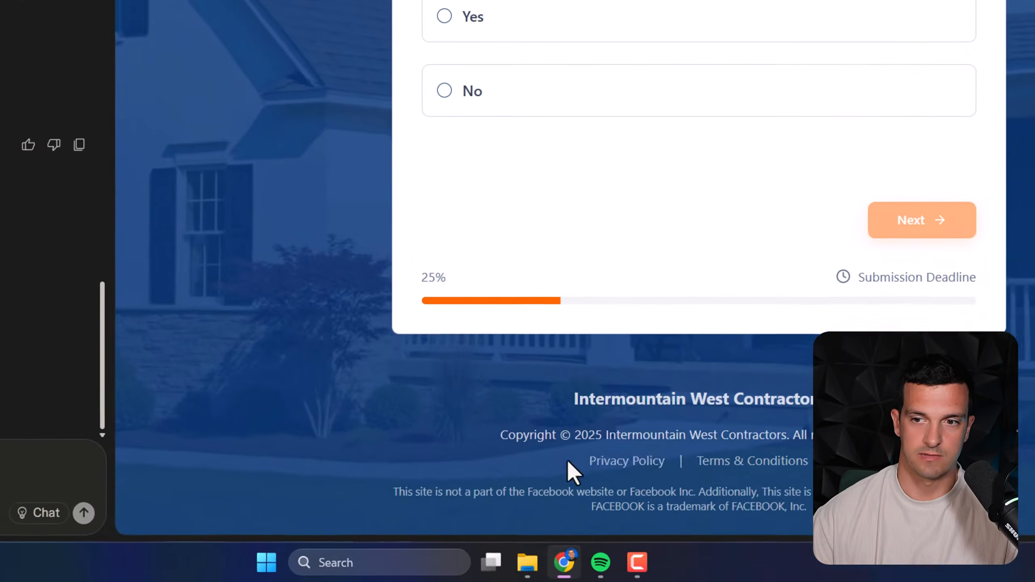
pyautogui.moveTo(590, 508); pyautogui.dragTo(661, 510)
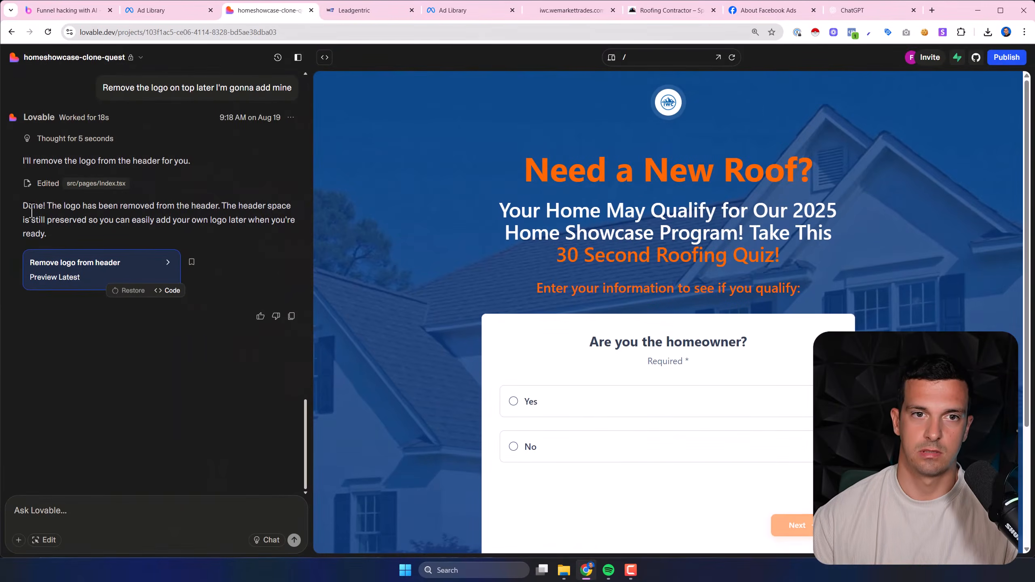
# Read Lovable's reply about the logo removal and check the header in the preview
pyautogui.moveTo(83, 208); pyautogui.dragTo(227, 222)
pyautogui.click(264, 236)
pyautogui.moveTo(653, 109); pyautogui.dragTo(666, 129)
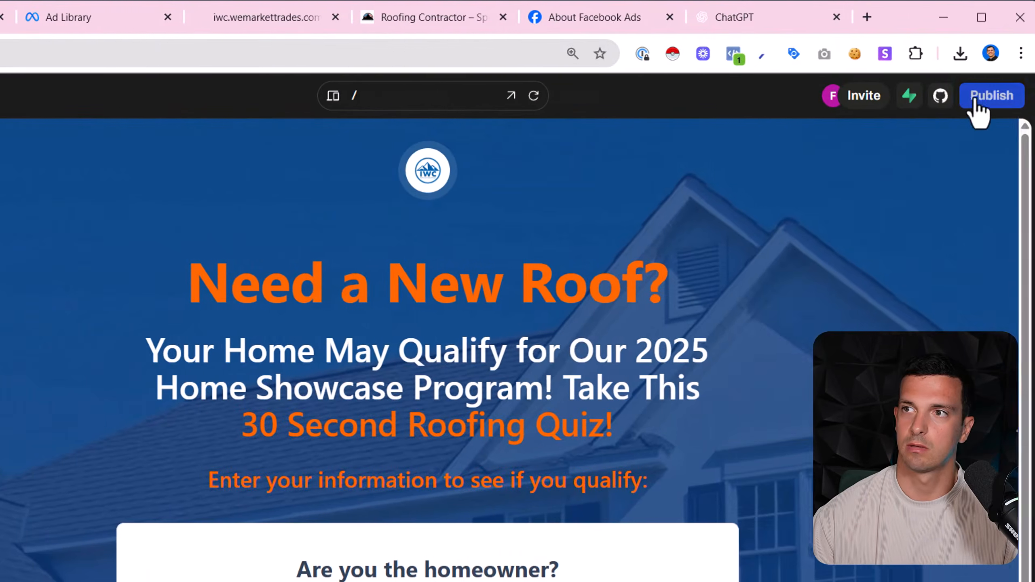
# Open the project's preview site in its own tab from the publishing options and check the header area without the logo
pyautogui.click(975, 103)
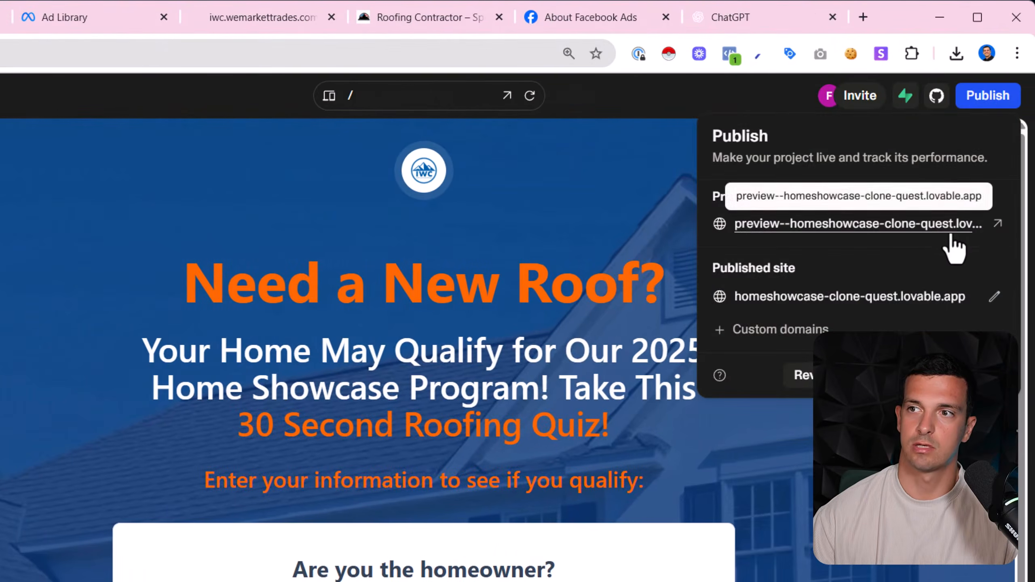
pyautogui.click(997, 224)
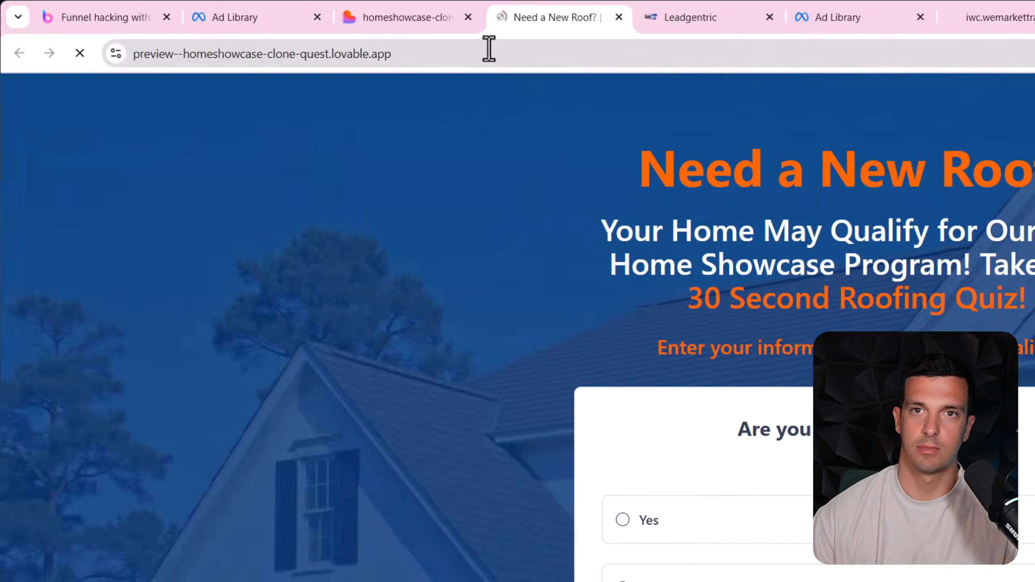
pyautogui.moveTo(810, 122); pyautogui.dragTo(451, 240)
pyautogui.click(452, 240)
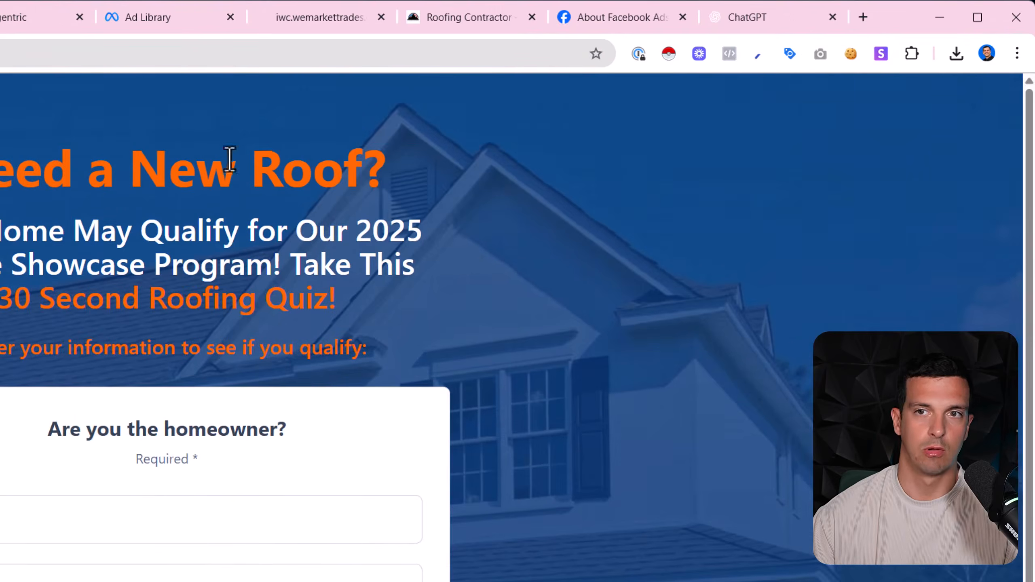
pyautogui.scroll(-1, 286, 263)
pyautogui.scroll(1, 77, 212)
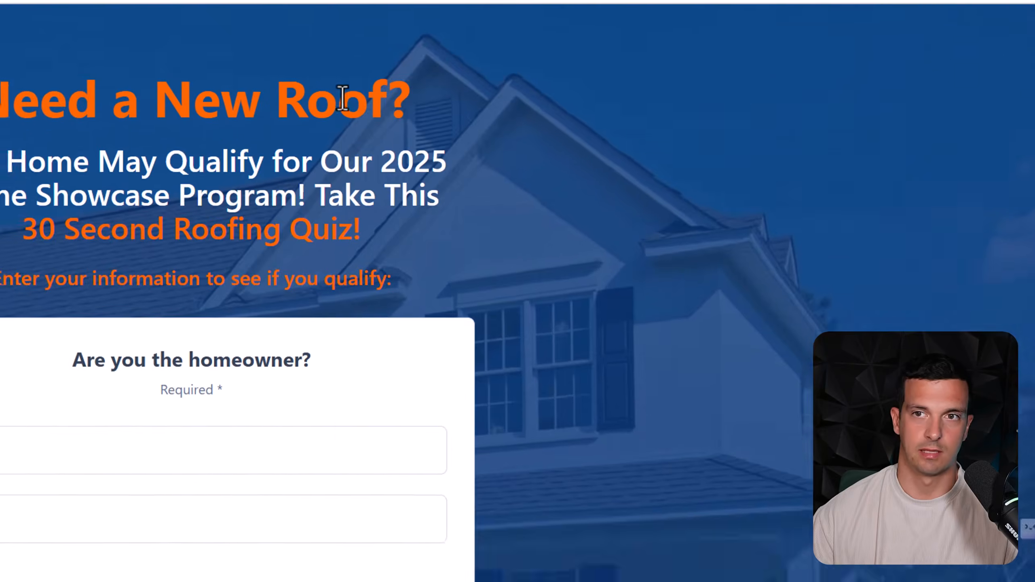
# Inspect the preview site with the browser's developer tools to see how the headline fits at mobile width
pyautogui.rightClick(319, 166)
pyautogui.click(555, 305)
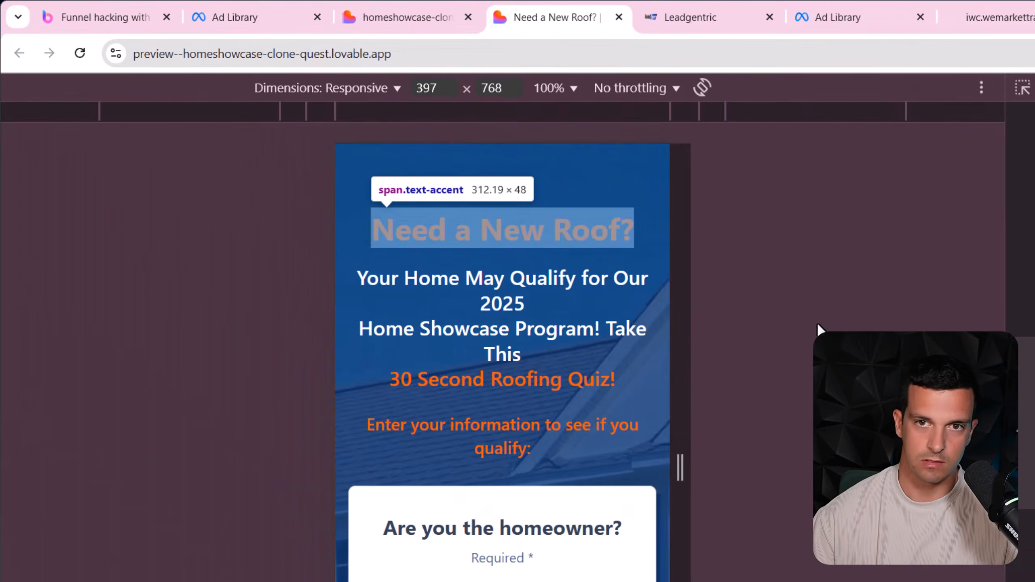
pyautogui.scroll(-6, 482, 382)
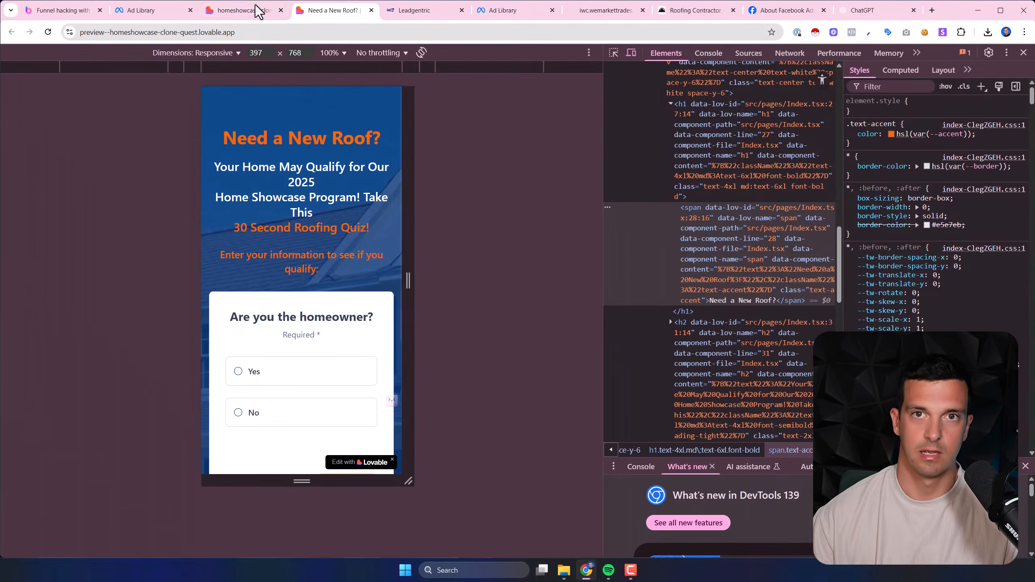
# Return to the Lovable project and ask it to optimize the mobile version as well so the headline and text fit
pyautogui.click(249, 10)
pyautogui.press('Escape')
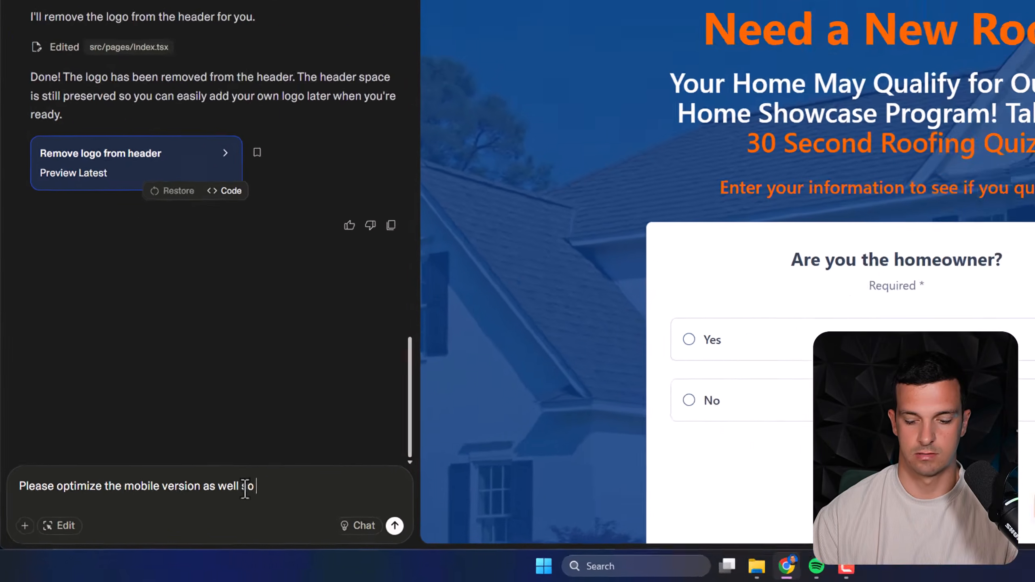
pyautogui.write('to the headline and text fi')
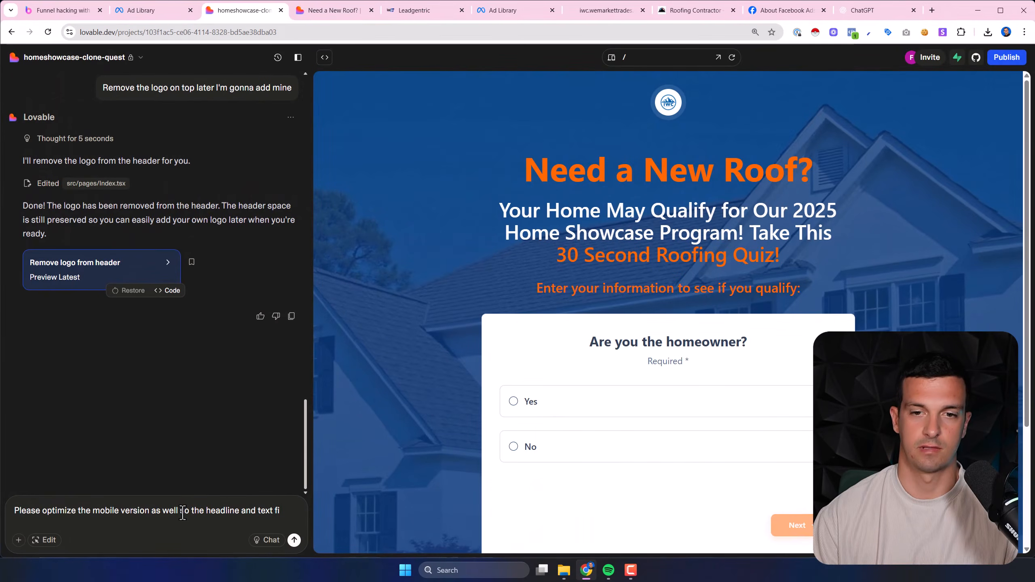
pyautogui.press('Return')
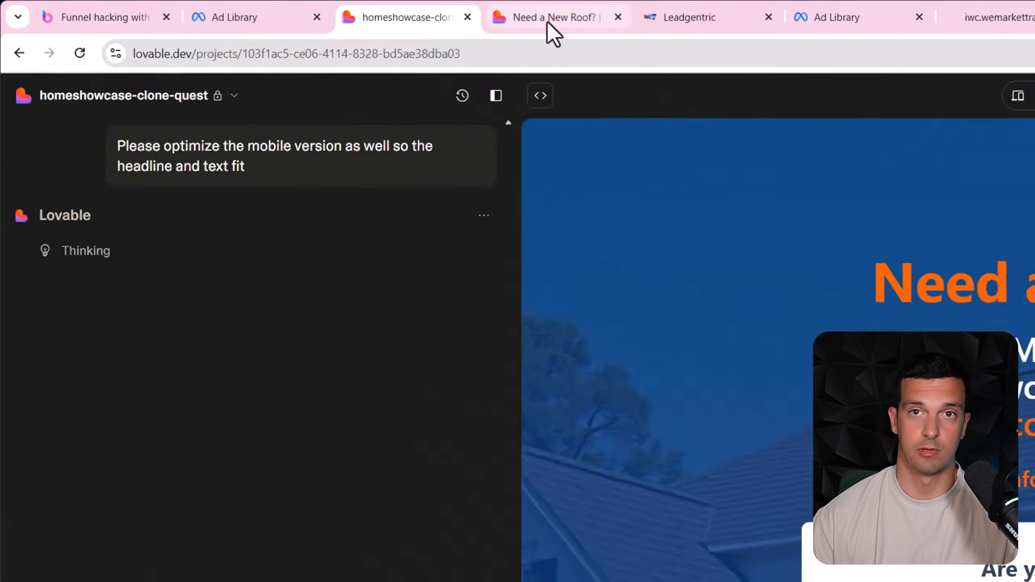
# Reopen the preview site's responsive device view and examine the page at widths of 768 and 375 px
pyautogui.click(326, 11)
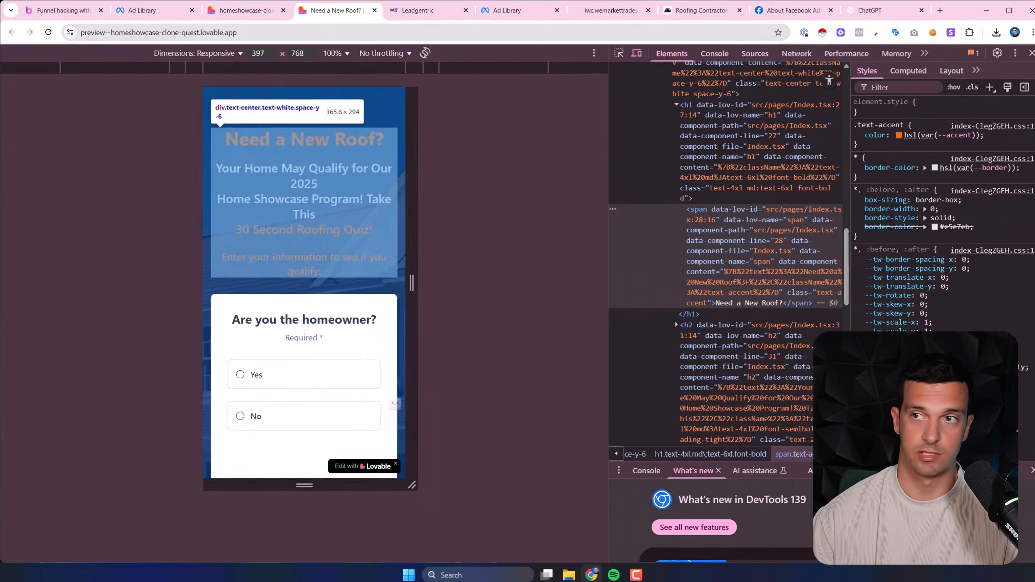
pyautogui.click(1031, 53)
pyautogui.rightClick(848, 145)
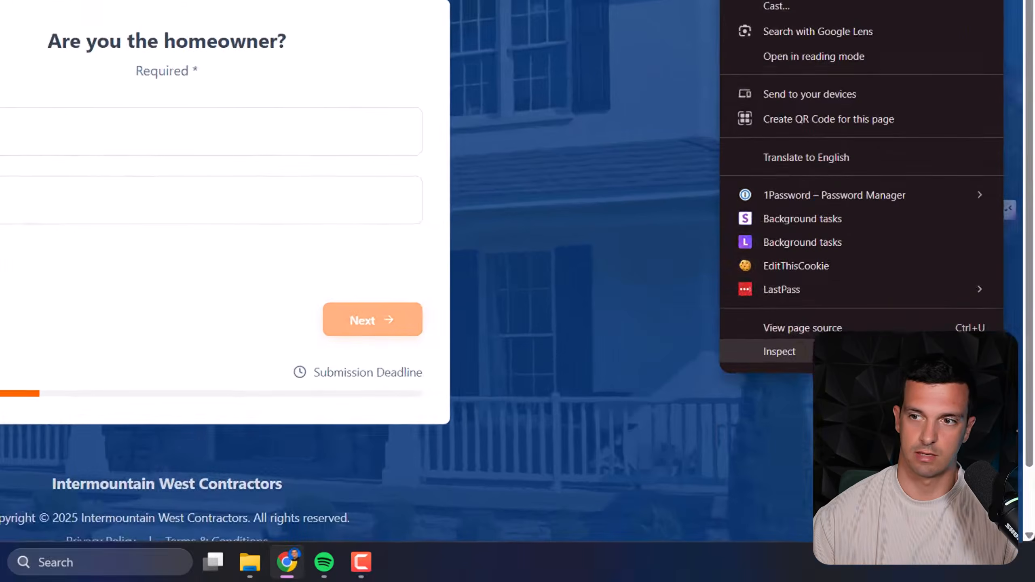
pyautogui.click(825, 392)
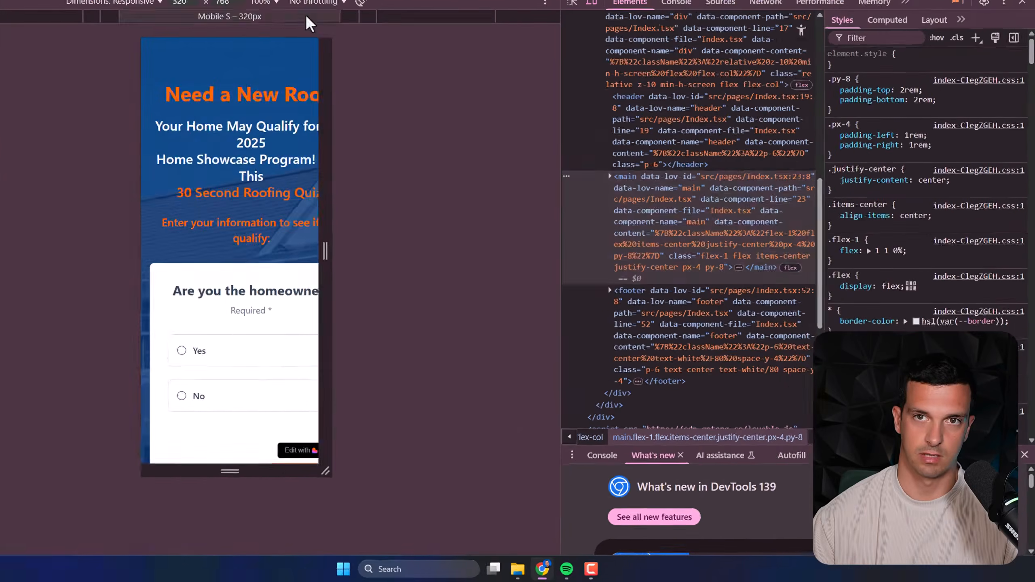
pyautogui.click(390, 20)
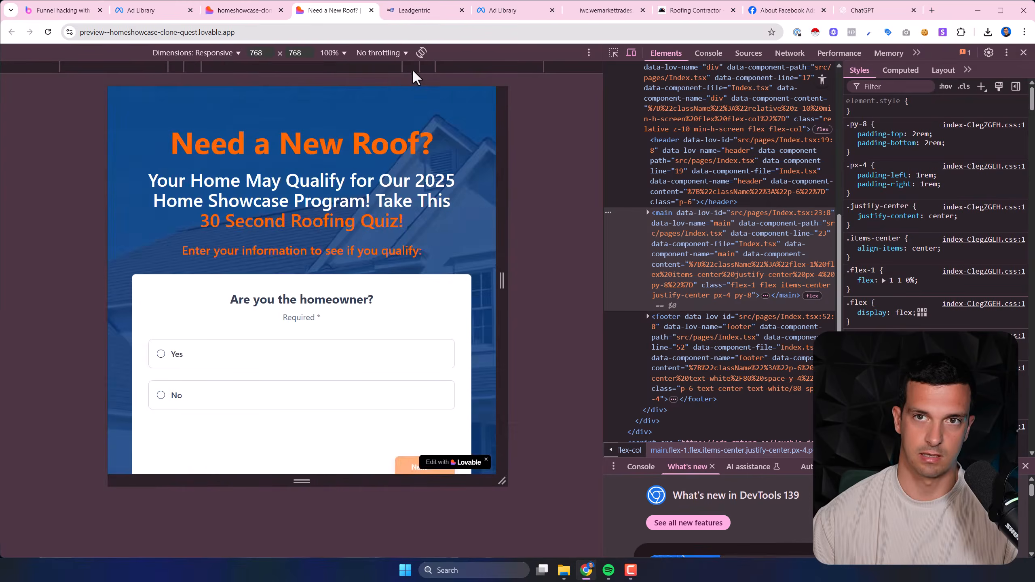
pyautogui.click(350, 20)
pyautogui.scroll(-5, 323, 213)
pyautogui.scroll(5, 286, 196)
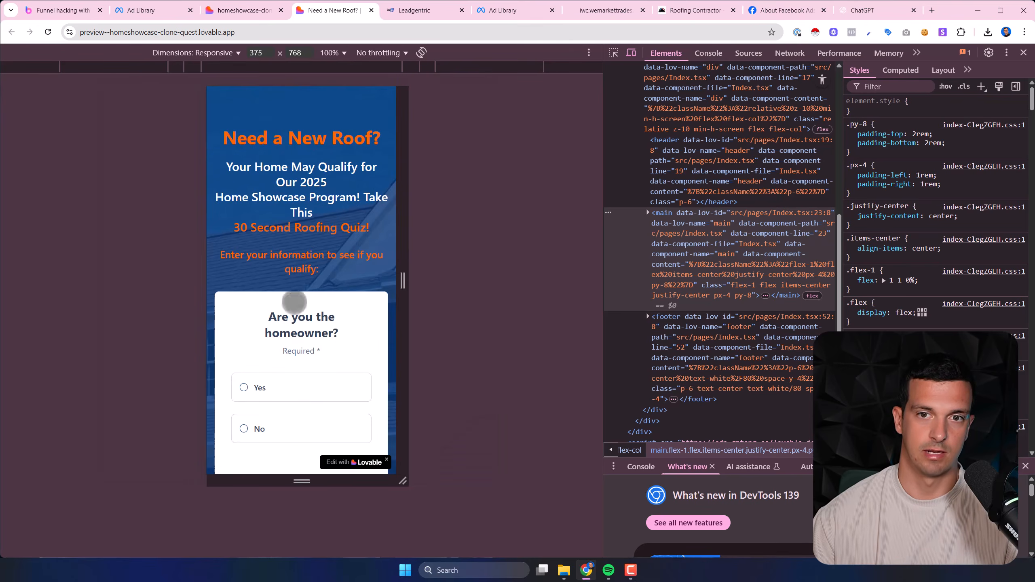
pyautogui.scroll(-5, 272, 293)
pyautogui.scroll(5, 277, 273)
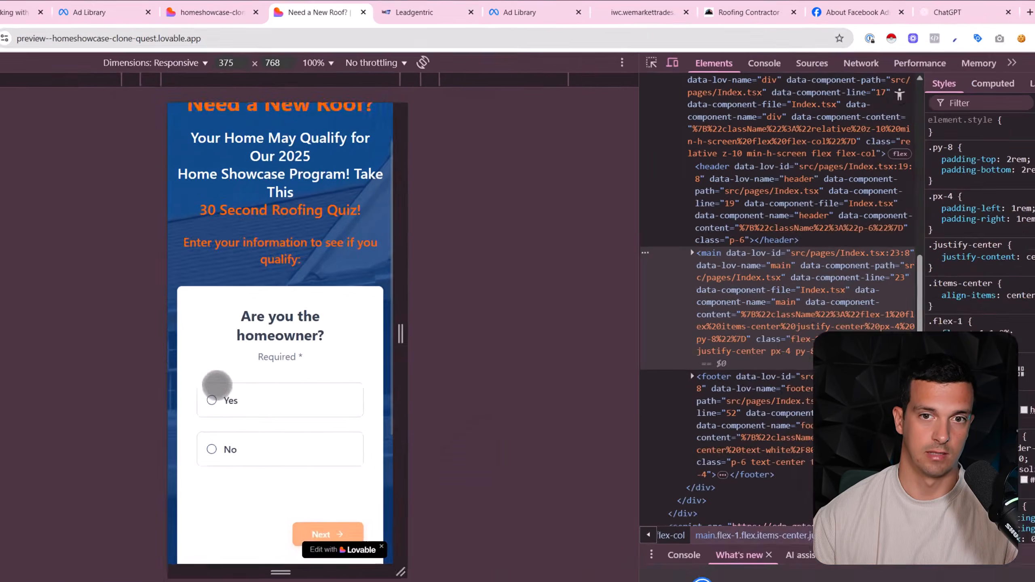
# Test the quiz in the mobile view, answering Yes, Roof Replacement and Single Family Home, and look through the contact form
pyautogui.click(137, 488)
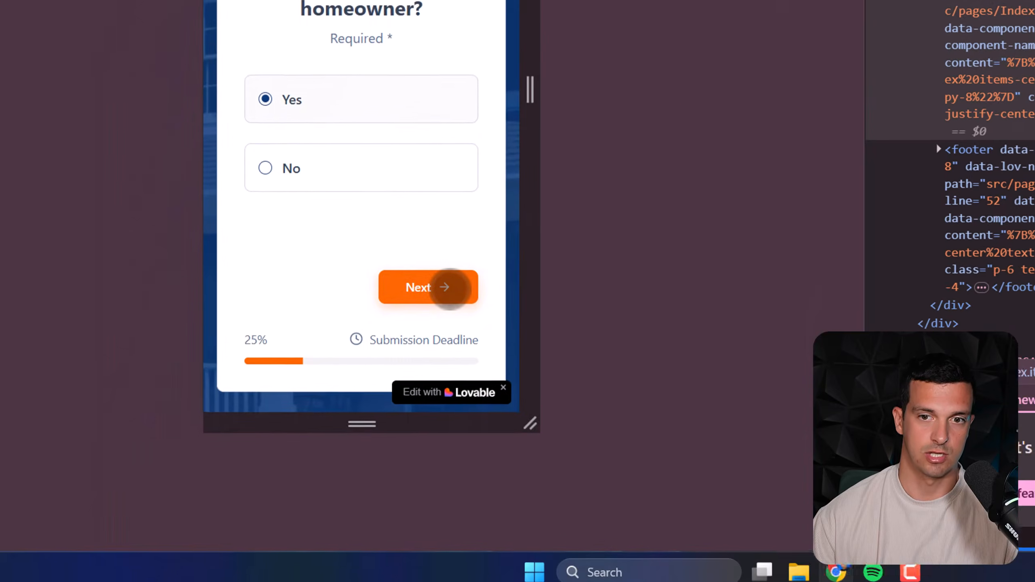
pyautogui.click(453, 279)
pyautogui.click(260, 88)
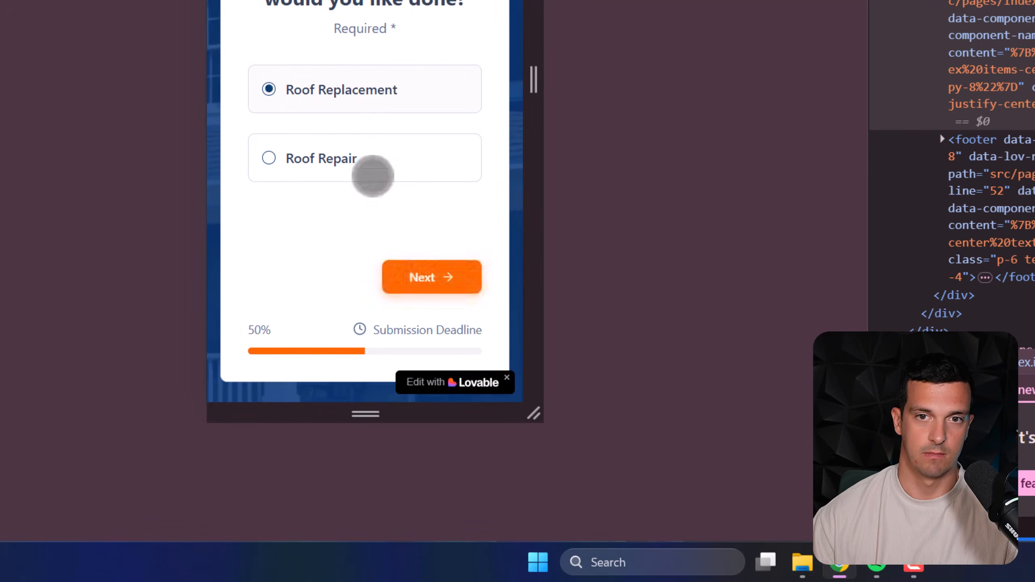
pyautogui.click(456, 269)
pyautogui.click(268, 90)
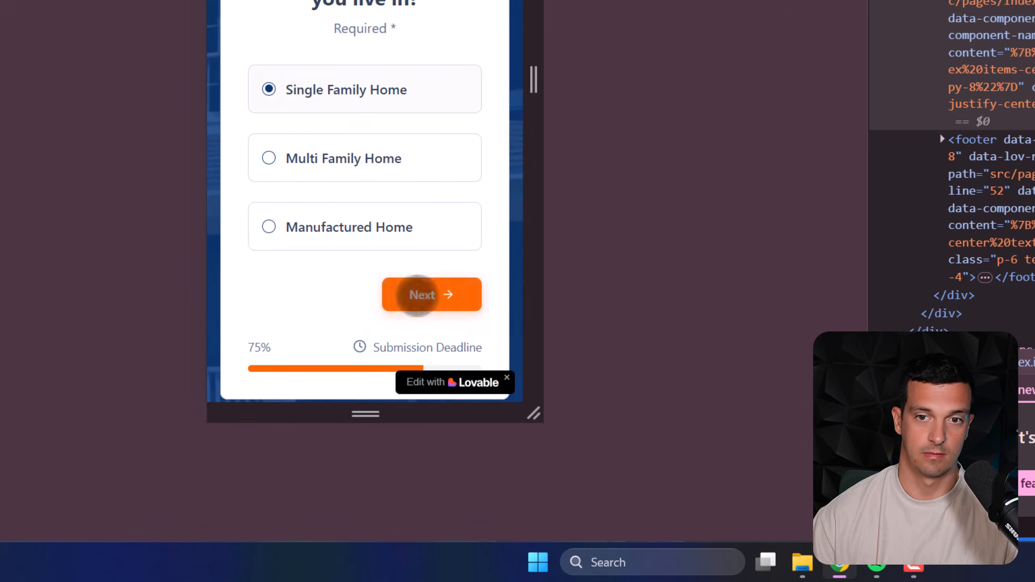
pyautogui.click(417, 288)
pyautogui.click(268, 51)
pyautogui.scroll(-5, 403, 222)
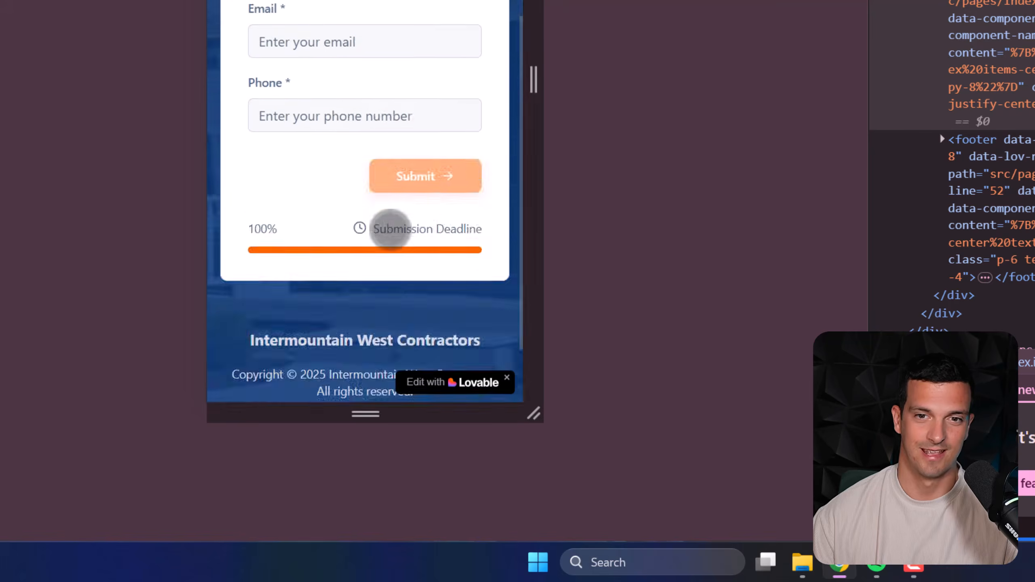
pyautogui.scroll(8, 391, 228)
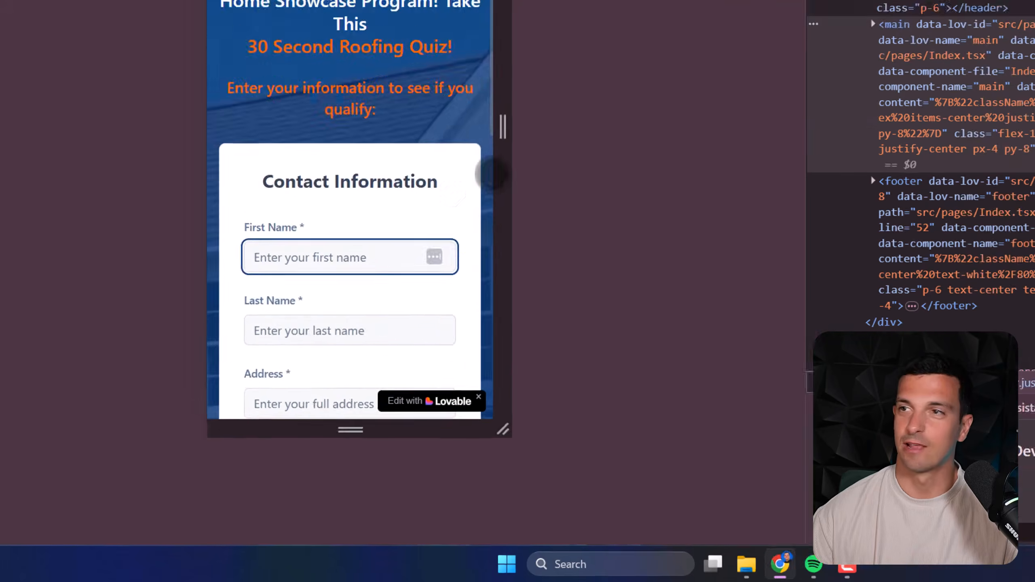
# Close the developer tools and read the desktop page's subheadline about the 2025 Home Showcase Program
pyautogui.press('F12')
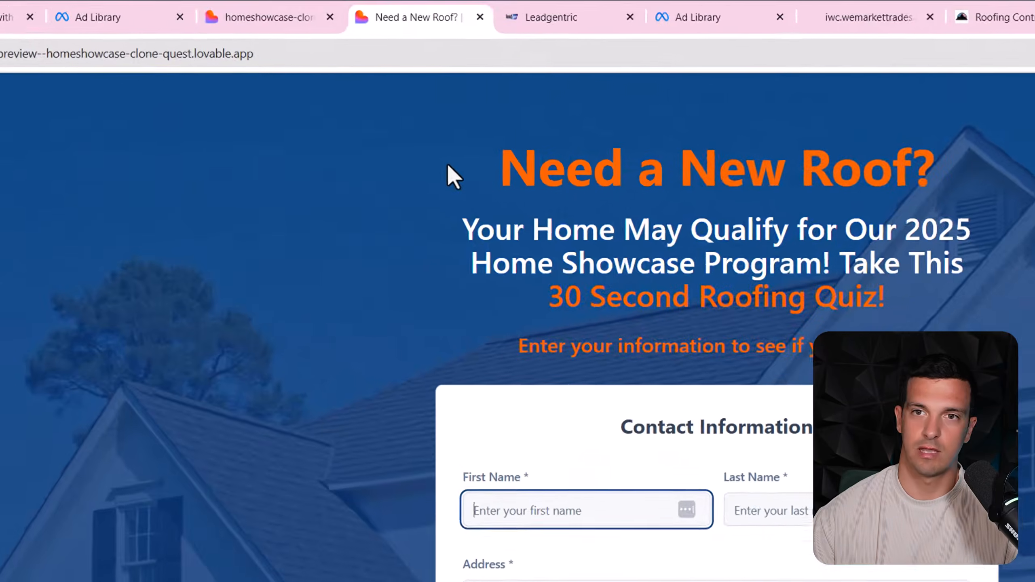
pyautogui.moveTo(446, 165); pyautogui.dragTo(614, 267)
pyautogui.click(614, 268)
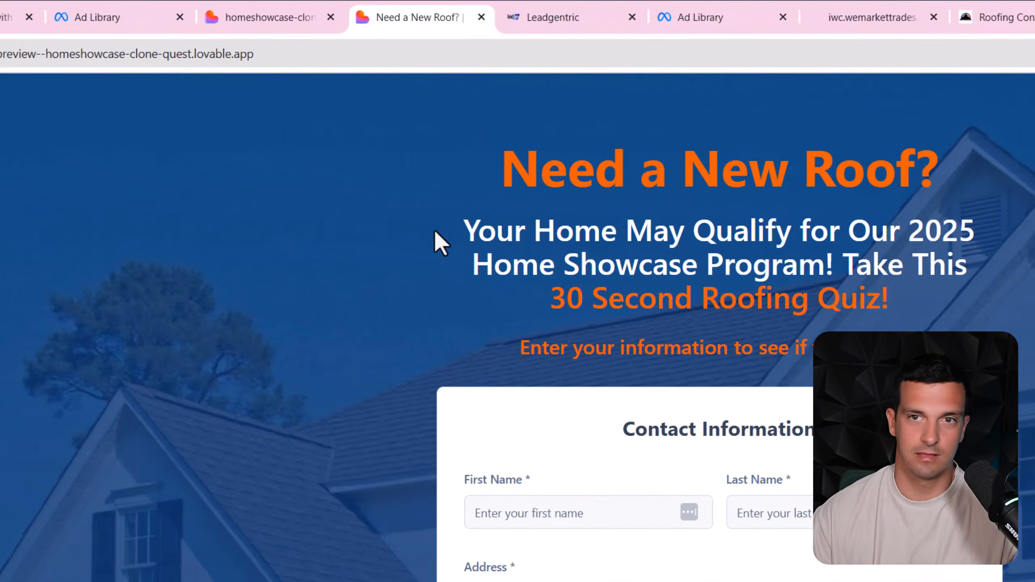
pyautogui.moveTo(680, 231); pyautogui.dragTo(924, 234)
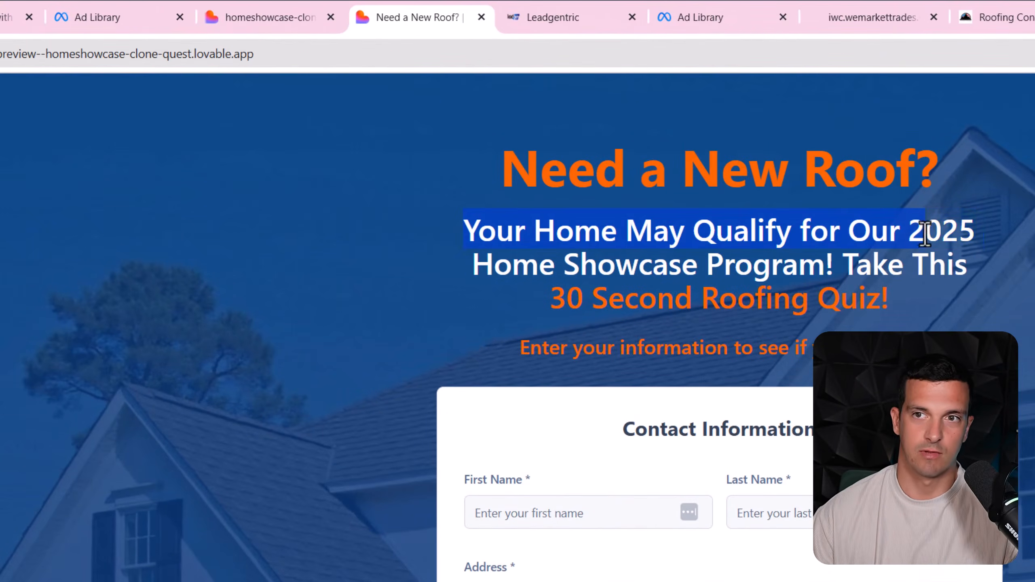
pyautogui.moveTo(833, 270); pyautogui.dragTo(945, 319)
pyautogui.click(781, 278)
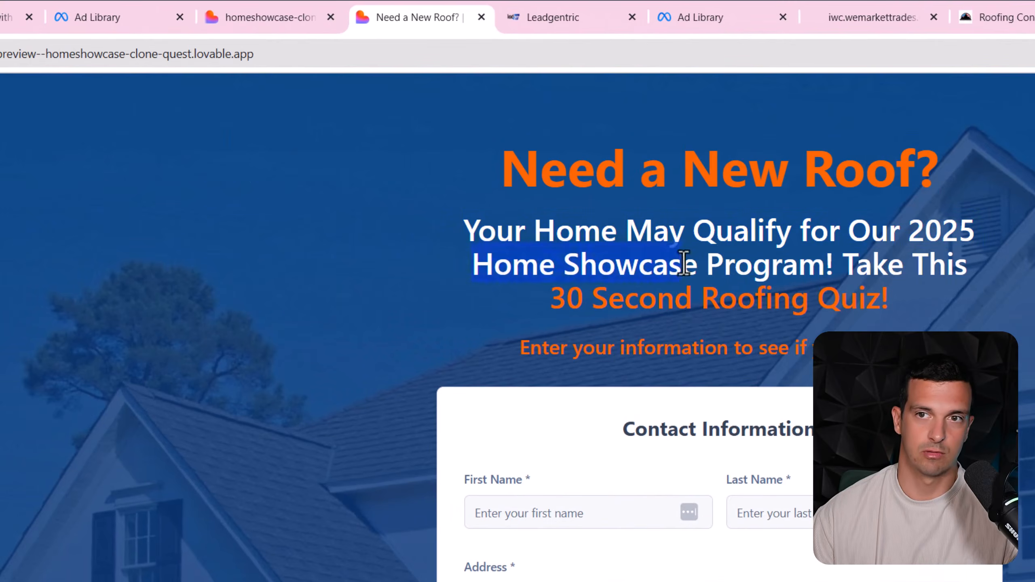
pyautogui.scroll(-2, 758, 259)
pyautogui.scroll(2, 758, 260)
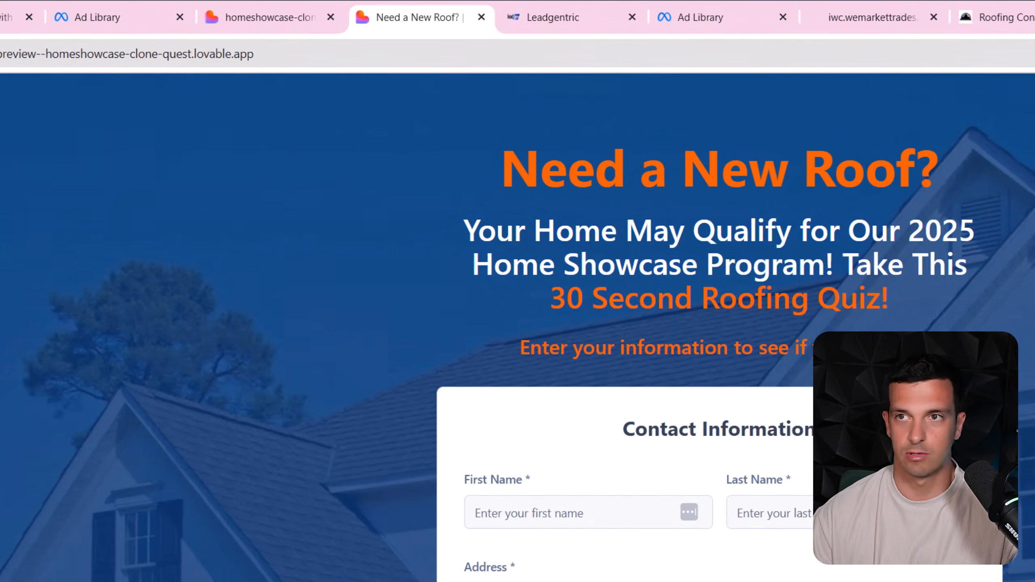
# Select all the text on the quiz page and switch to the ChatGPT tab
pyautogui.hotkey('ctrl', 'a')
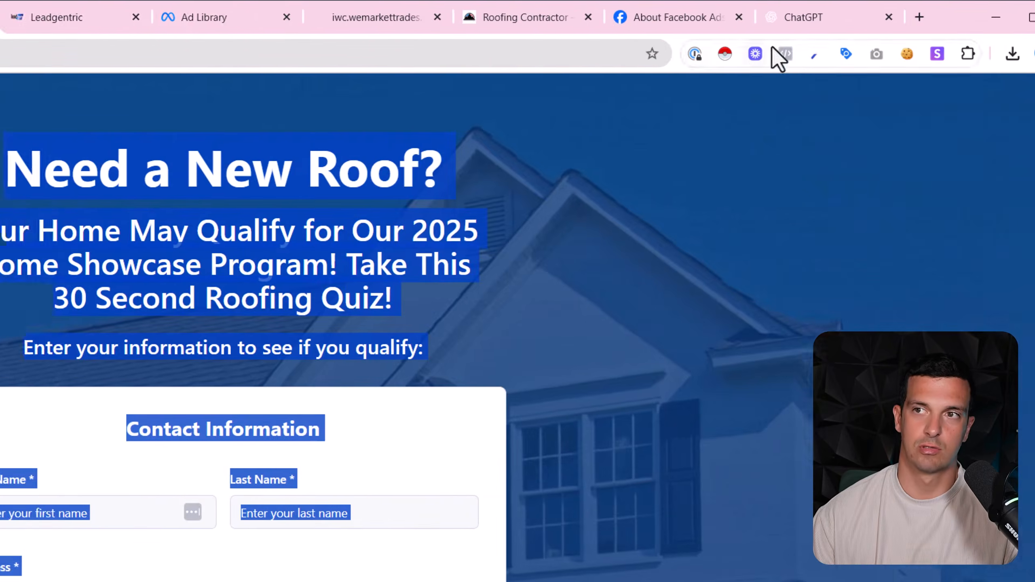
pyautogui.scroll(-3, 751, 277)
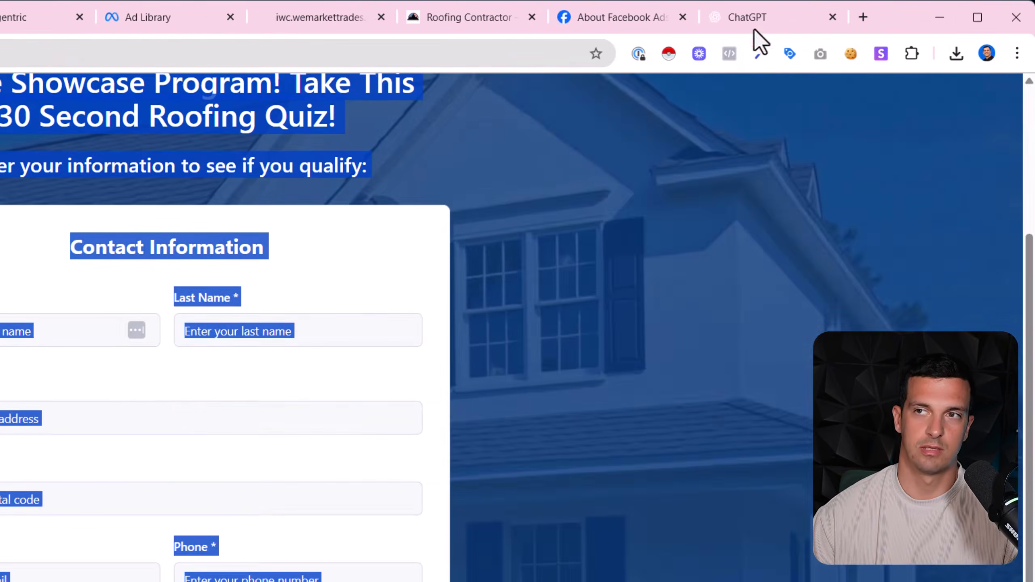
pyautogui.click(753, 19)
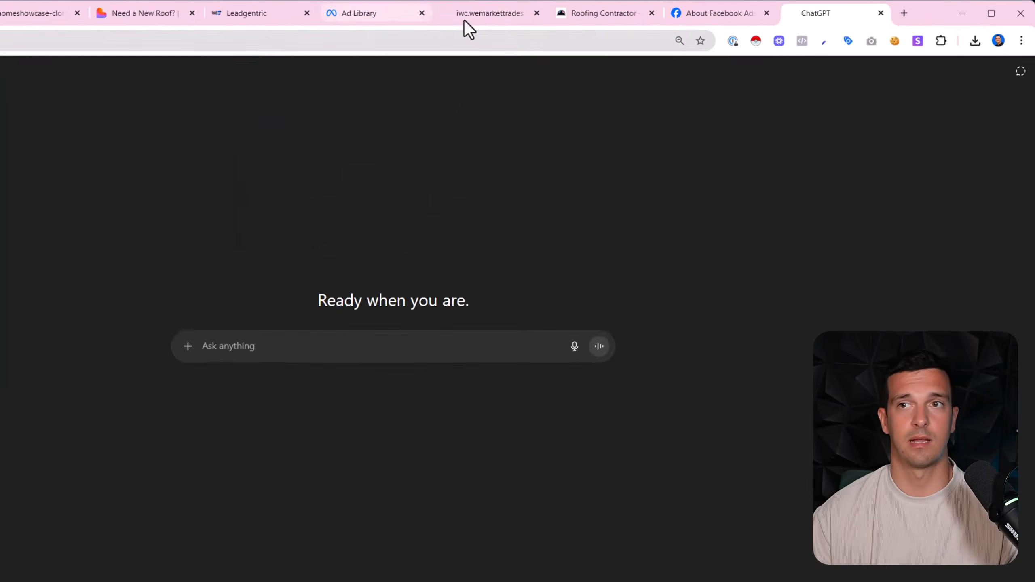
# Return to the Lovable project and read its reply about the mobile layout optimization
pyautogui.click(206, 14)
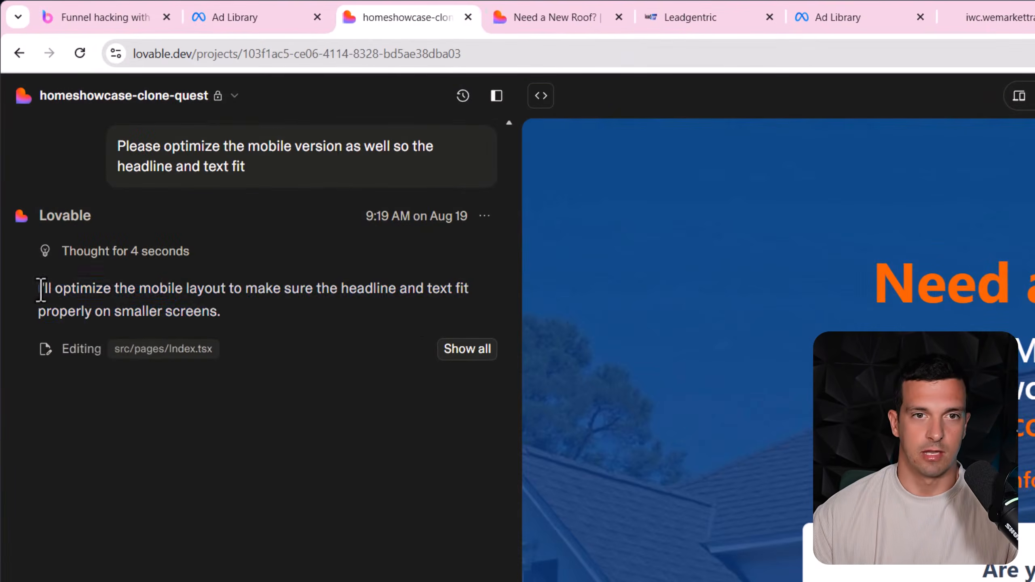
pyautogui.moveTo(23, 173); pyautogui.dragTo(246, 185)
pyautogui.click(411, 309)
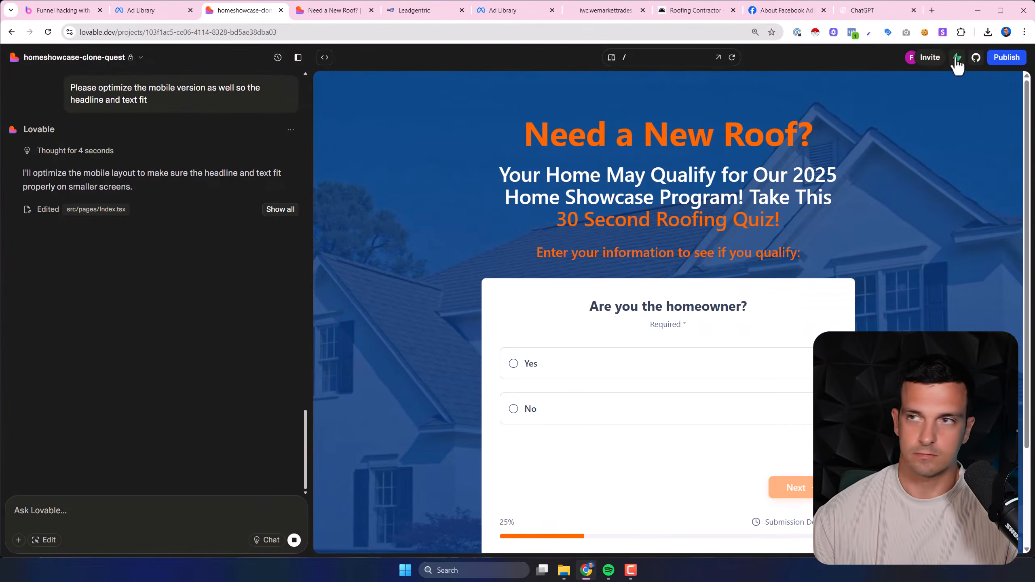
# Open the project's preview site in its own browser tab and inspect the page in the mobile view
pyautogui.click(1005, 65)
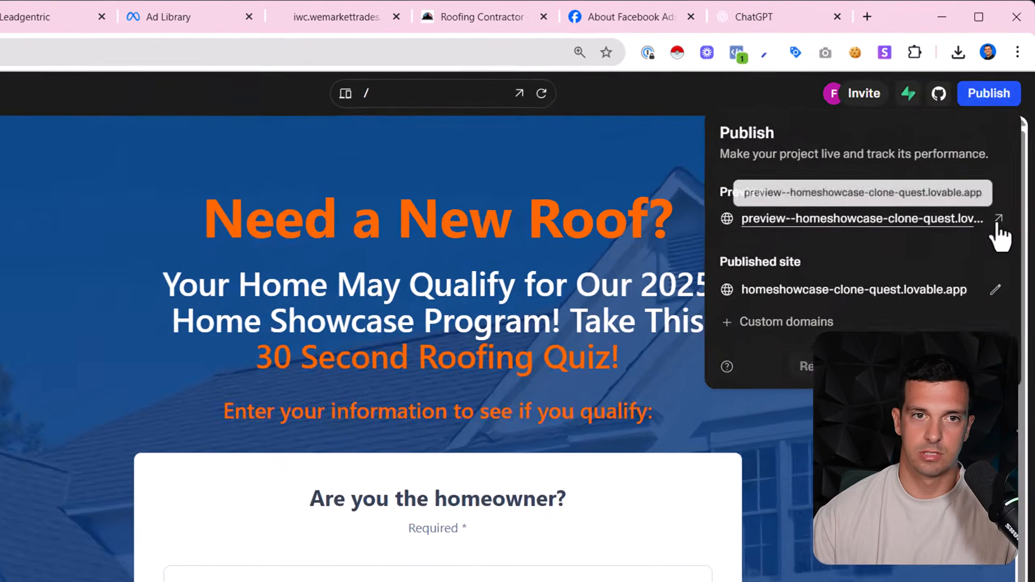
pyautogui.click(1013, 138)
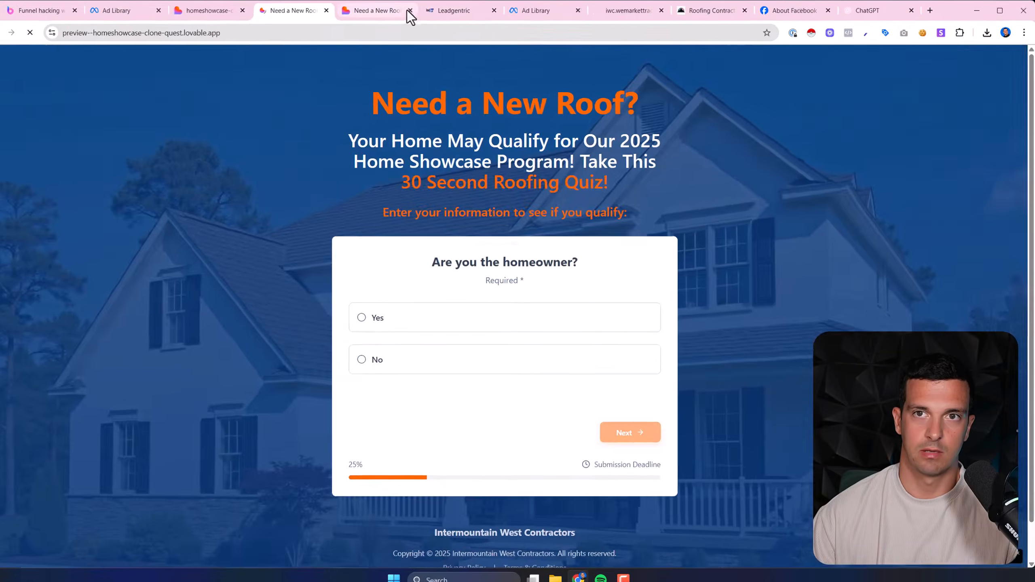
pyautogui.click(231, 12)
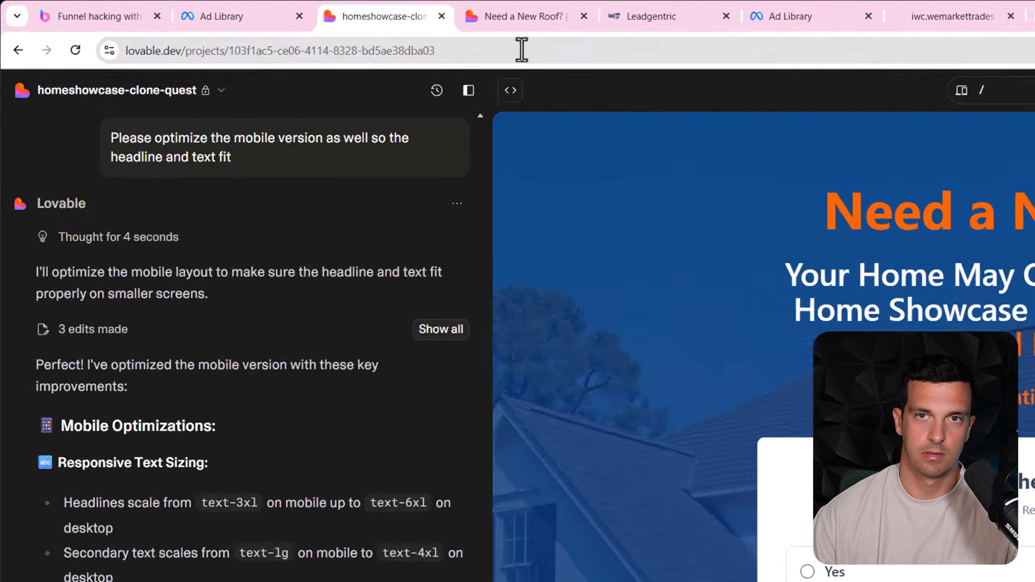
pyautogui.click(304, 11)
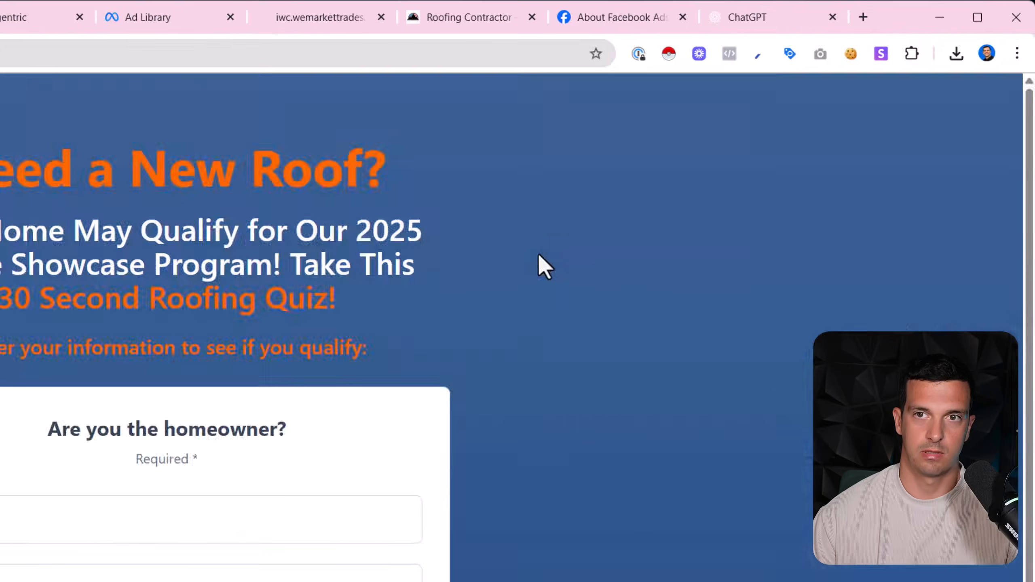
pyautogui.rightClick(538, 255)
pyautogui.click(611, 347)
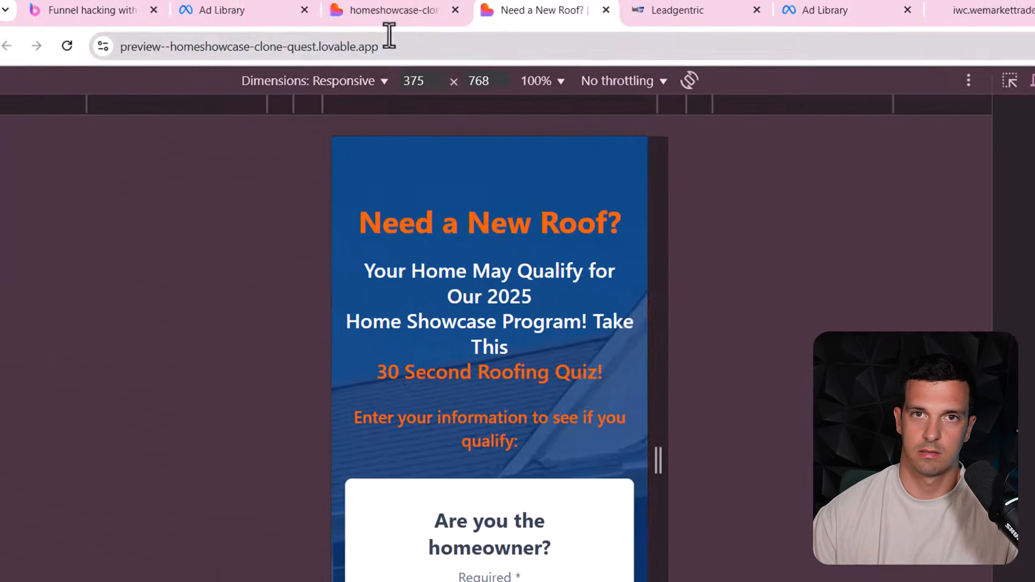
# Return to the Lovable project and publish the latest version of the site
pyautogui.click(383, 8)
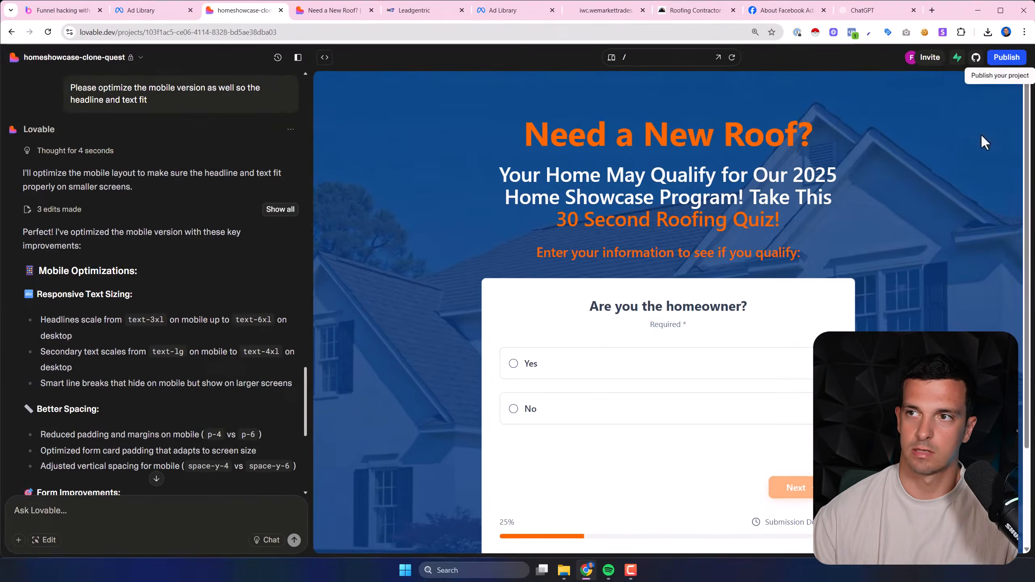
pyautogui.click(1007, 56)
pyautogui.click(979, 222)
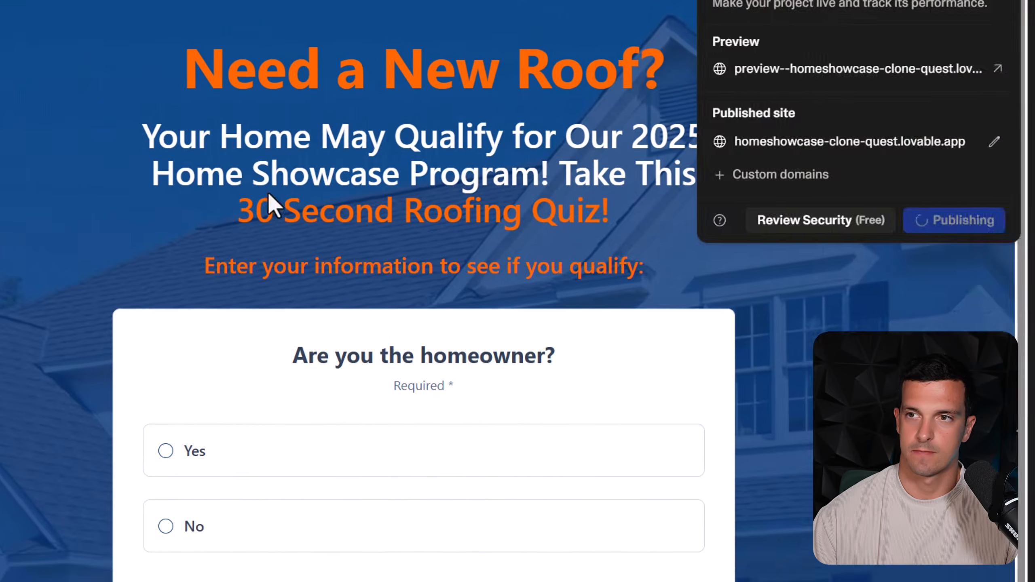
pyautogui.click(503, 193)
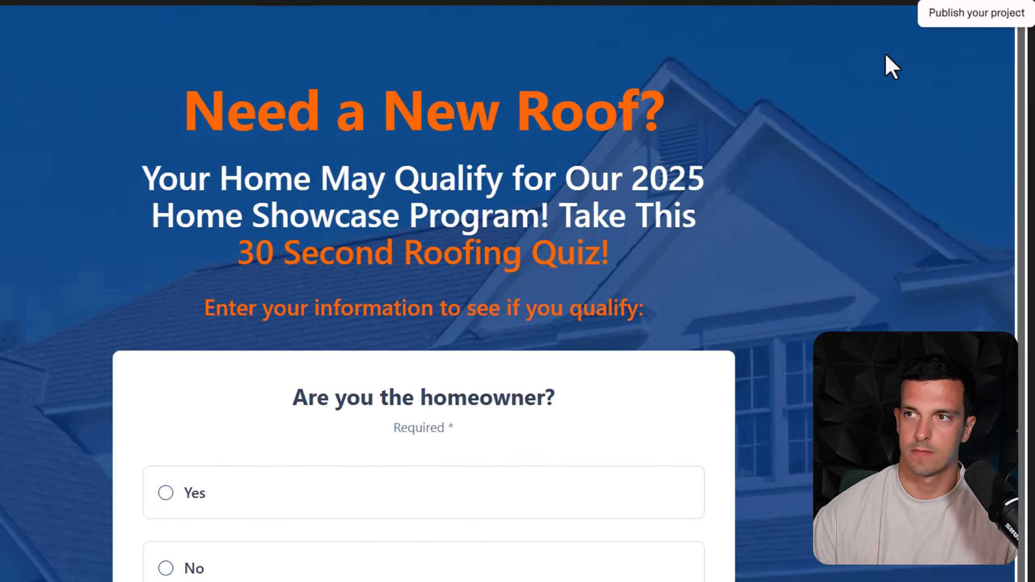
# Open the preview site again from the publishing options and inspect its headline in the mobile view
pyautogui.click(986, 86)
pyautogui.click(997, 225)
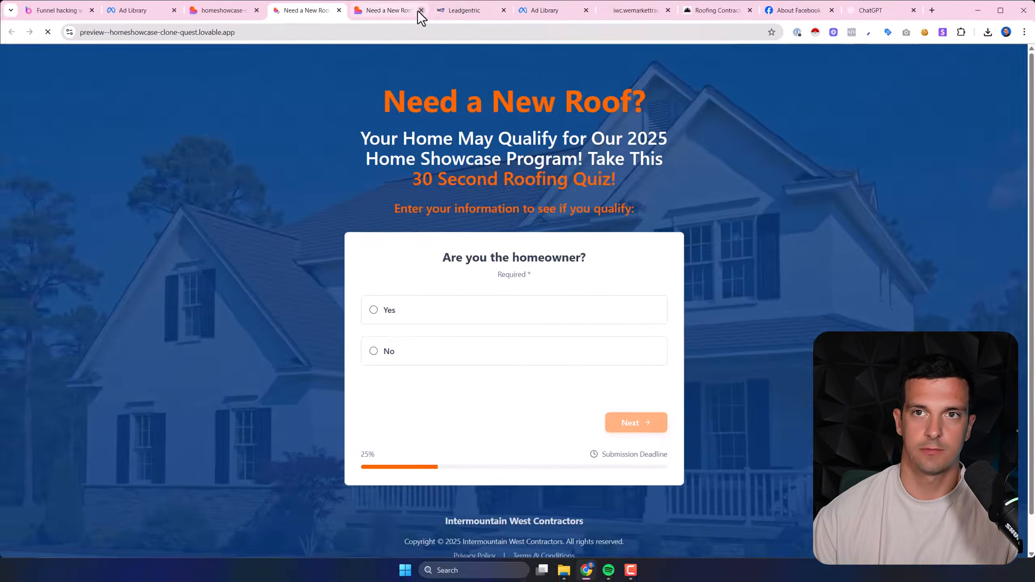
pyautogui.rightClick(418, 120)
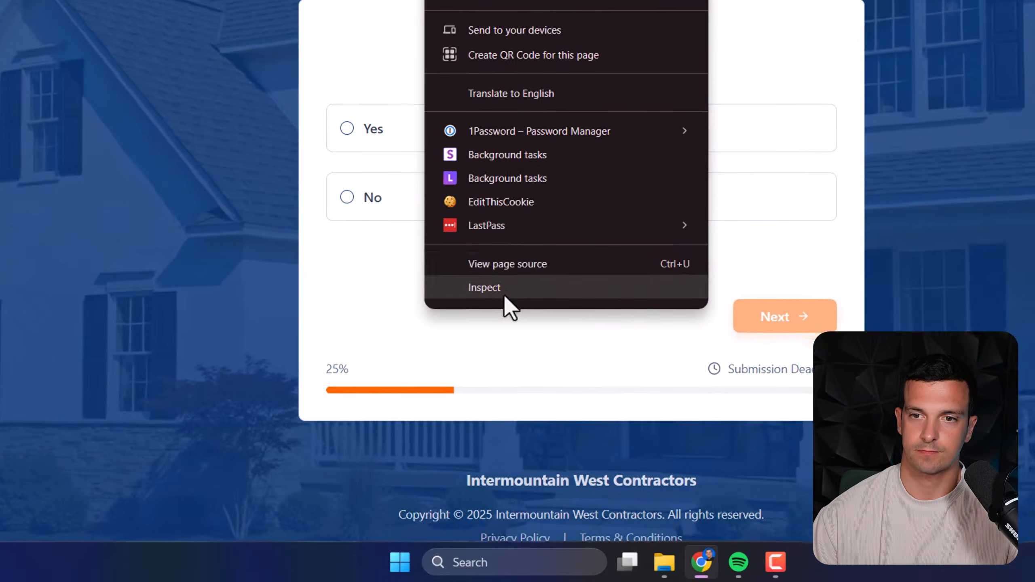
pyautogui.click(452, 411)
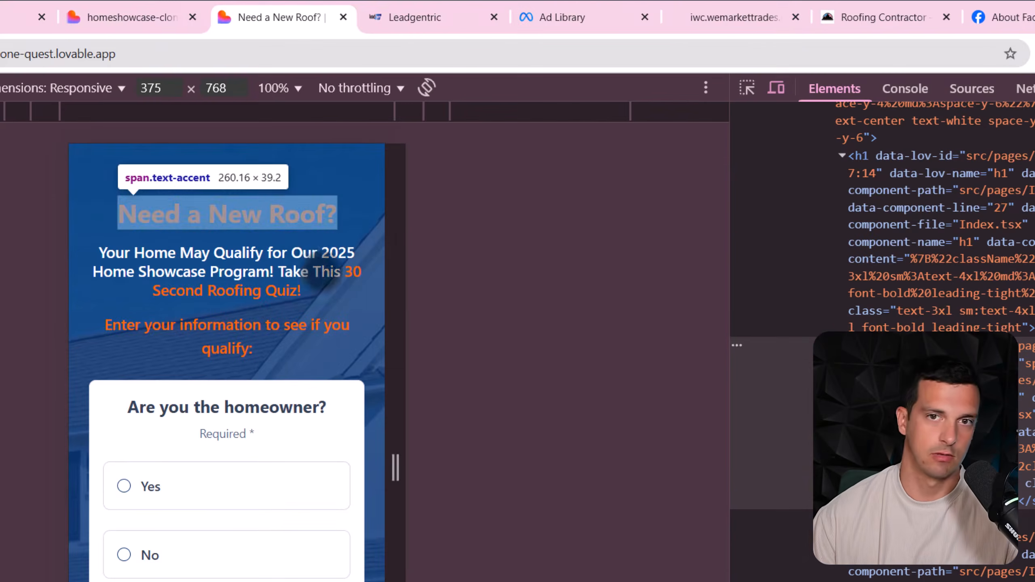
# Look through the mobile quiz page from headline to footer, and close the developer tools
pyautogui.scroll(-2, 245, 507)
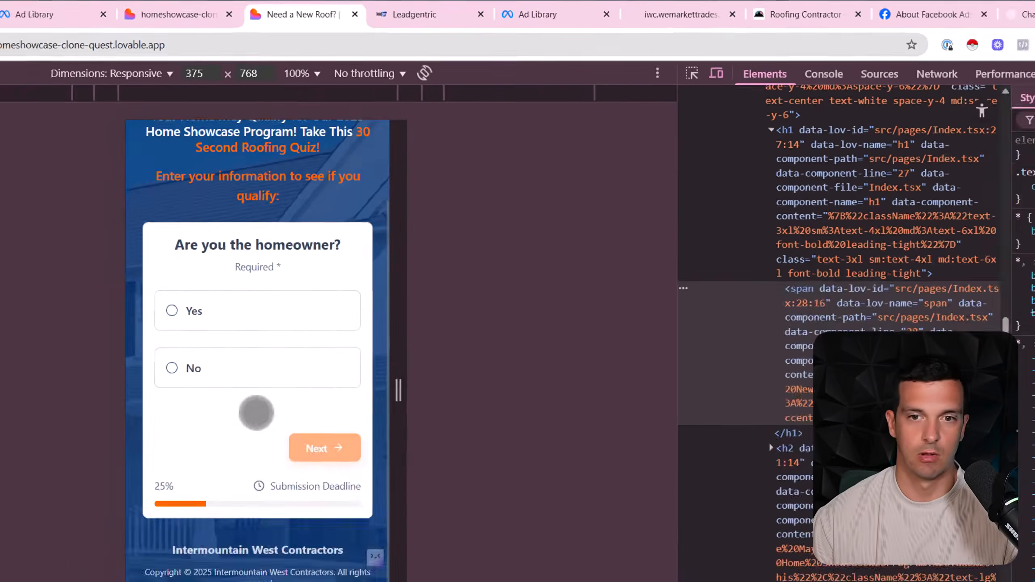
pyautogui.scroll(2, 256, 412)
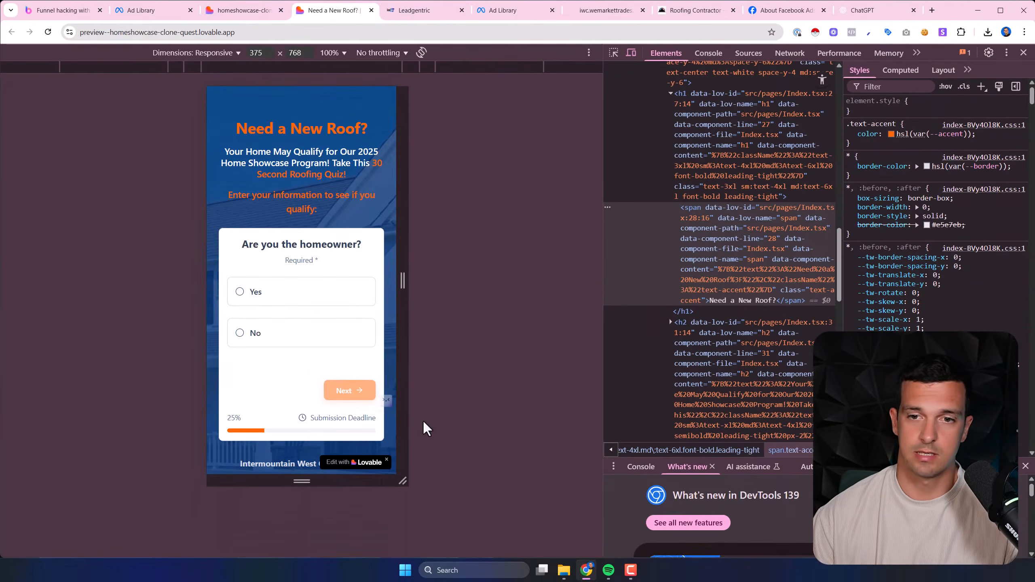
pyautogui.scroll(-3, 361, 469)
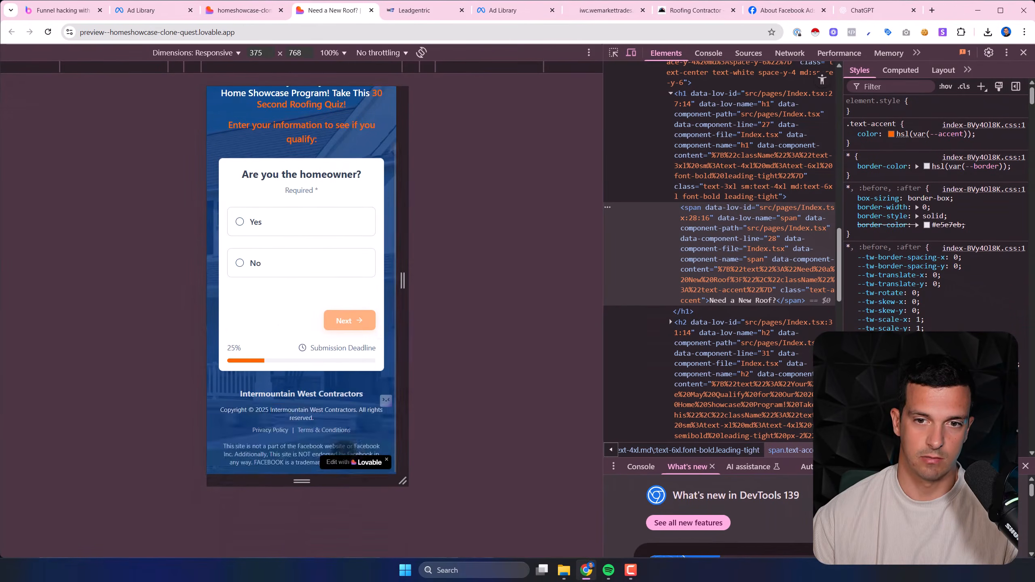
pyautogui.scroll(3, 358, 395)
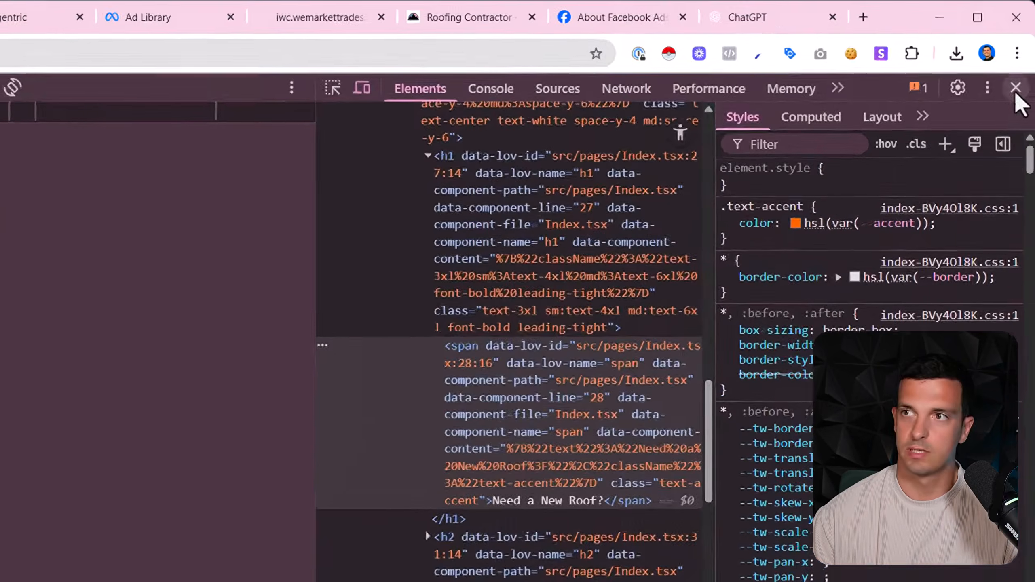
pyautogui.click(1020, 69)
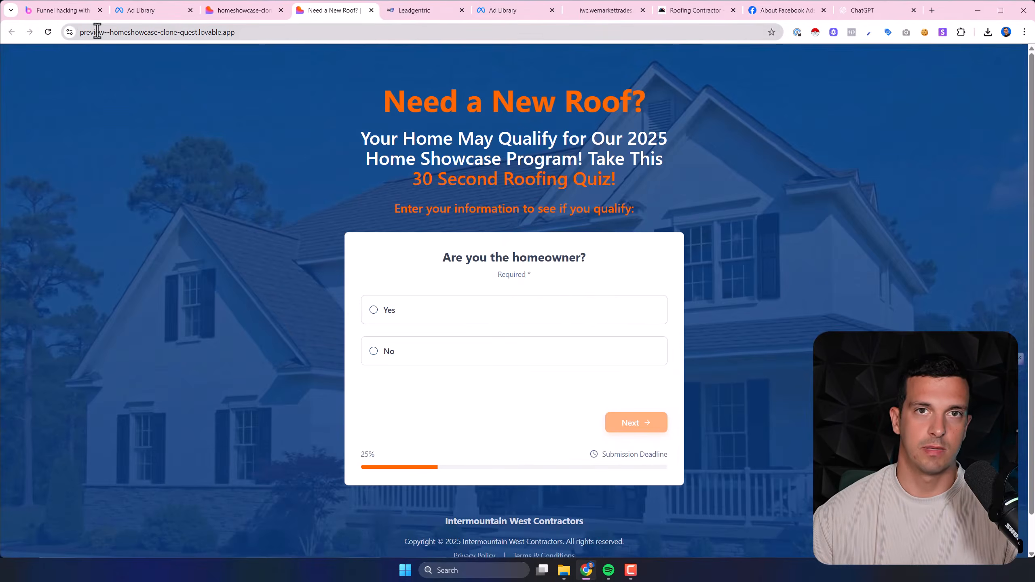
# Examine the preview page's web address and look over the desktop page down to its footer
pyautogui.moveTo(81, 36); pyautogui.dragTo(155, 33)
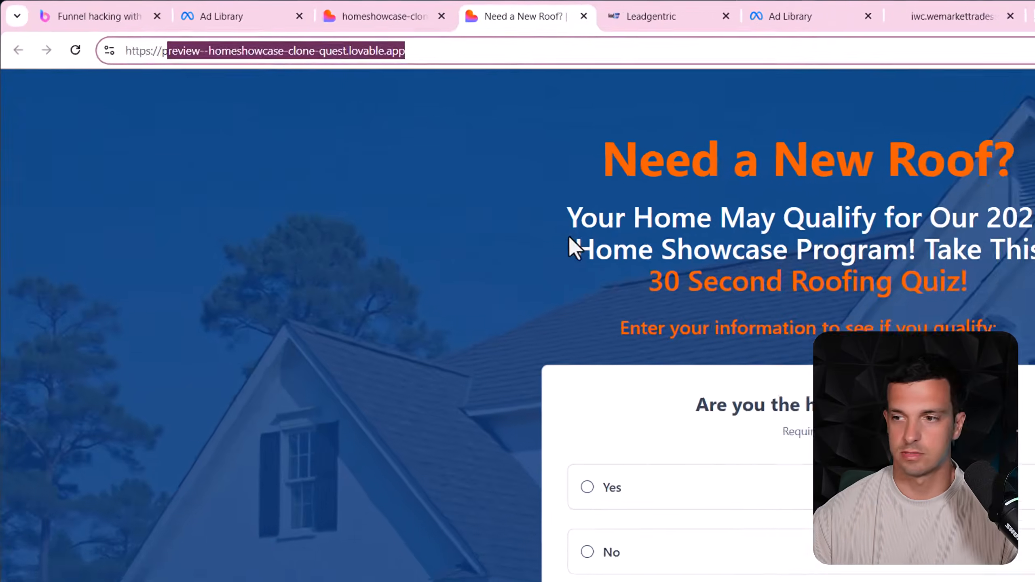
pyautogui.click(368, 150)
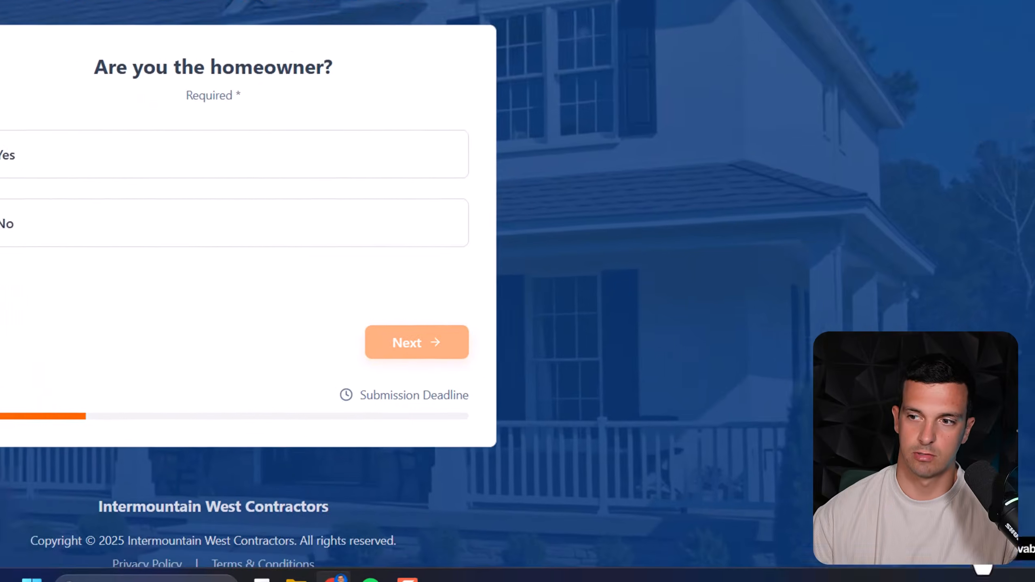
pyautogui.scroll(-2, 517, 291)
pyautogui.scroll(2, 517, 291)
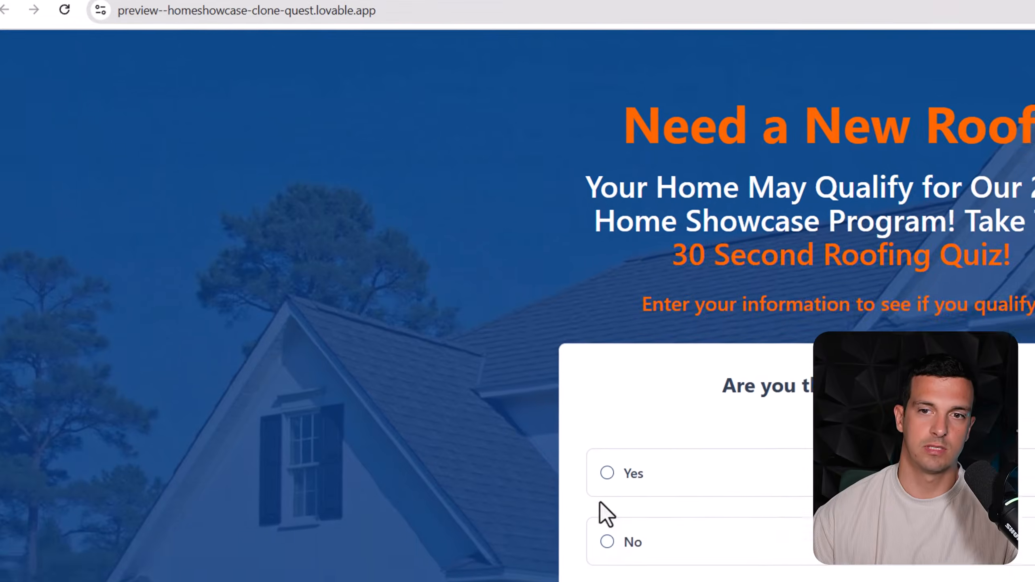
# Test the desktop quiz by answering Yes, Roof Replacement and Single Family Home up to the contact form
pyautogui.click(24, 128)
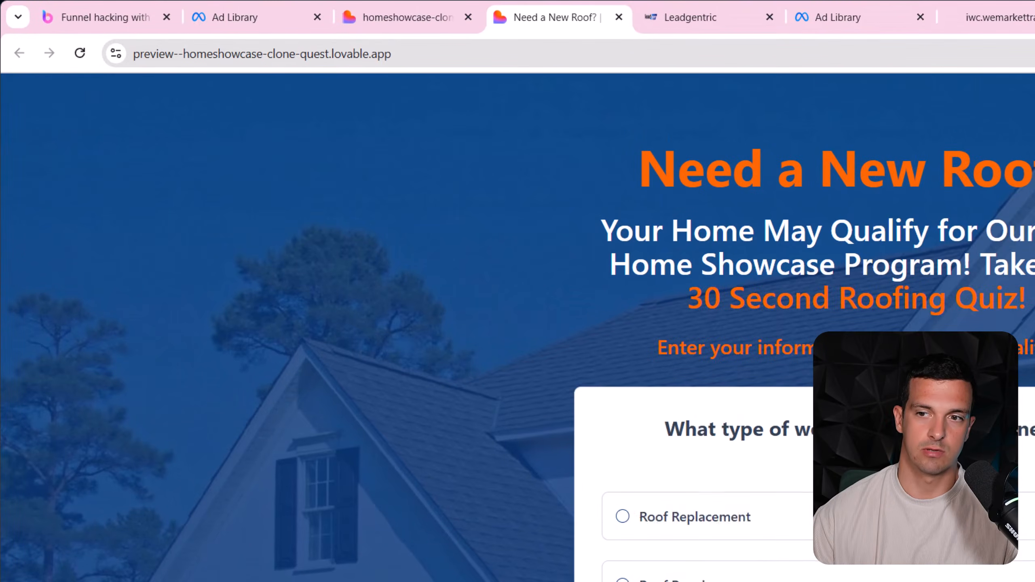
pyautogui.click(643, 522)
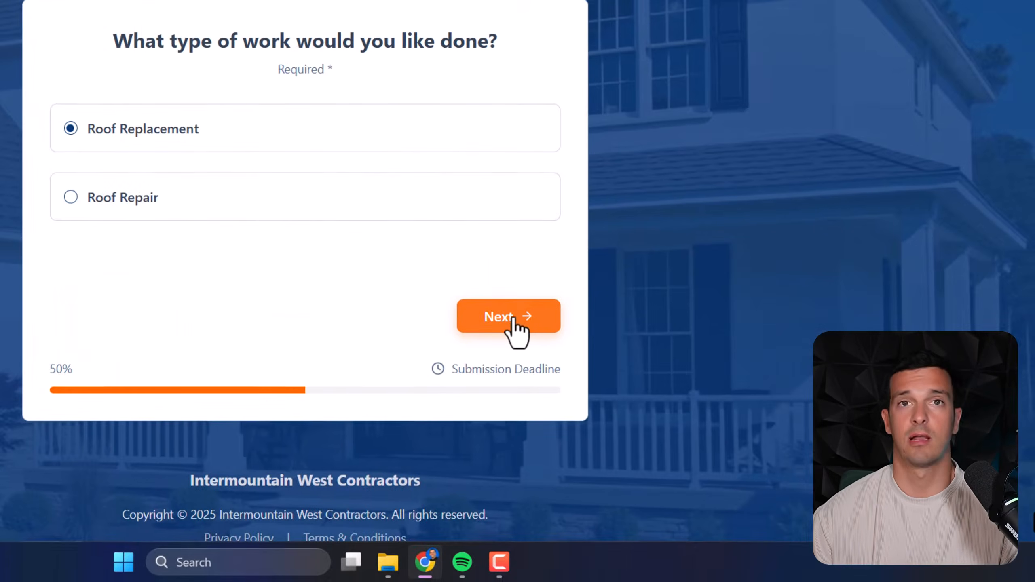
pyautogui.click(513, 319)
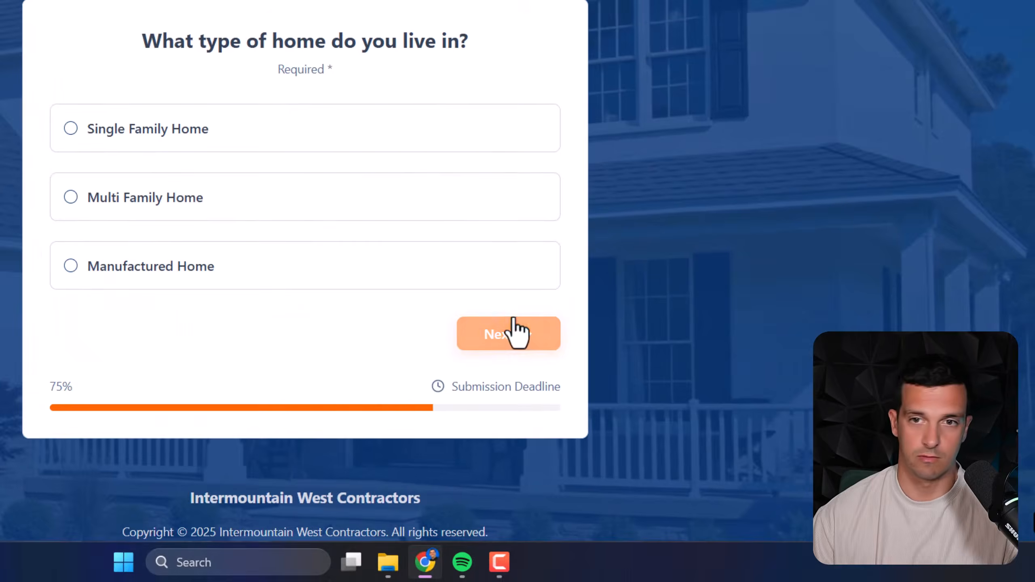
pyautogui.click(69, 134)
pyautogui.click(530, 344)
# Look through the Contact Information form and highlight the page's text from the headline to the progress bar
pyautogui.moveTo(79, 41); pyautogui.dragTo(738, 455)
pyautogui.click(738, 455)
pyautogui.scroll(-3, 552, 349)
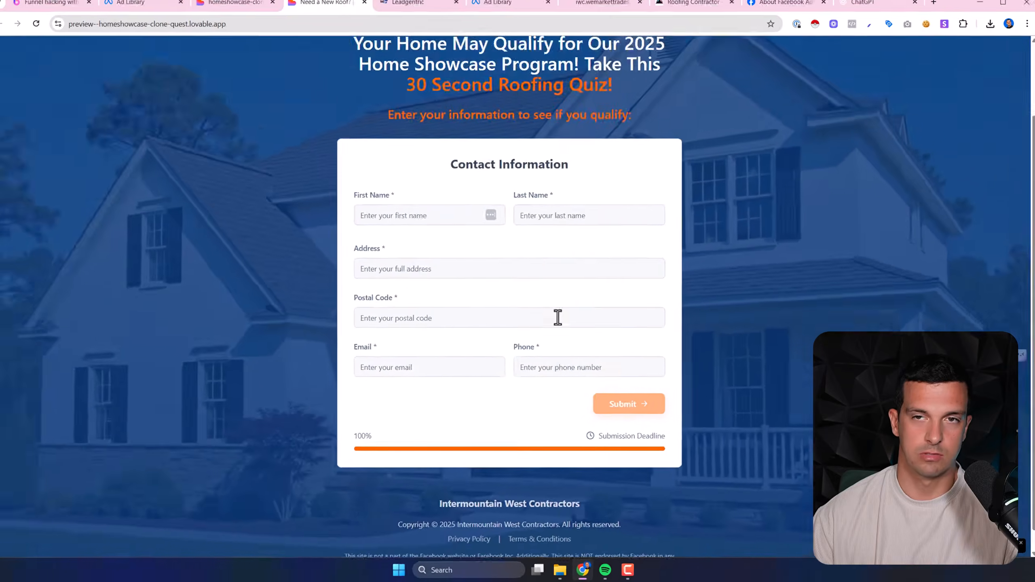
pyautogui.scroll(2, 554, 317)
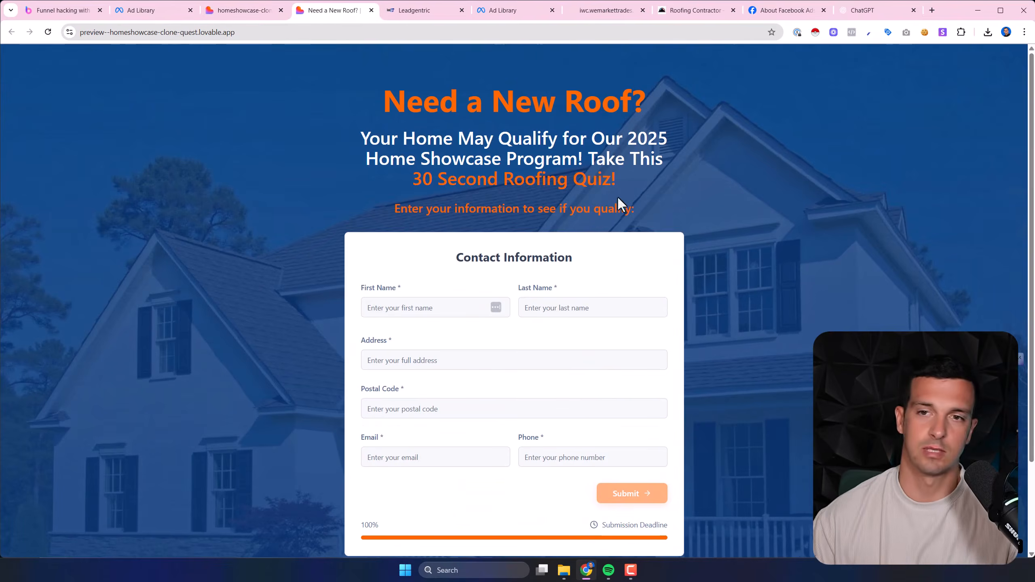
pyautogui.moveTo(382, 90); pyautogui.dragTo(761, 521)
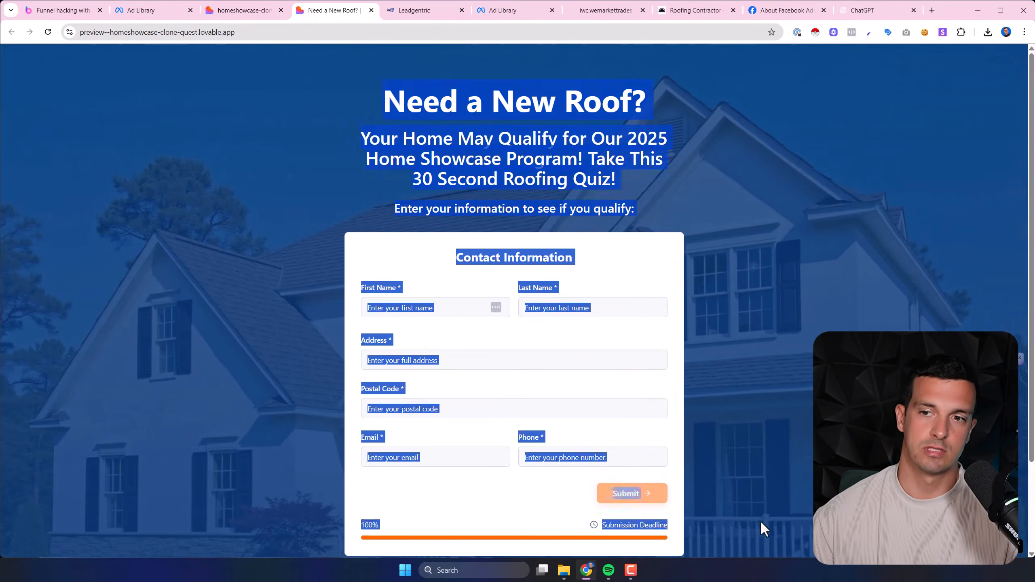
pyautogui.click(759, 519)
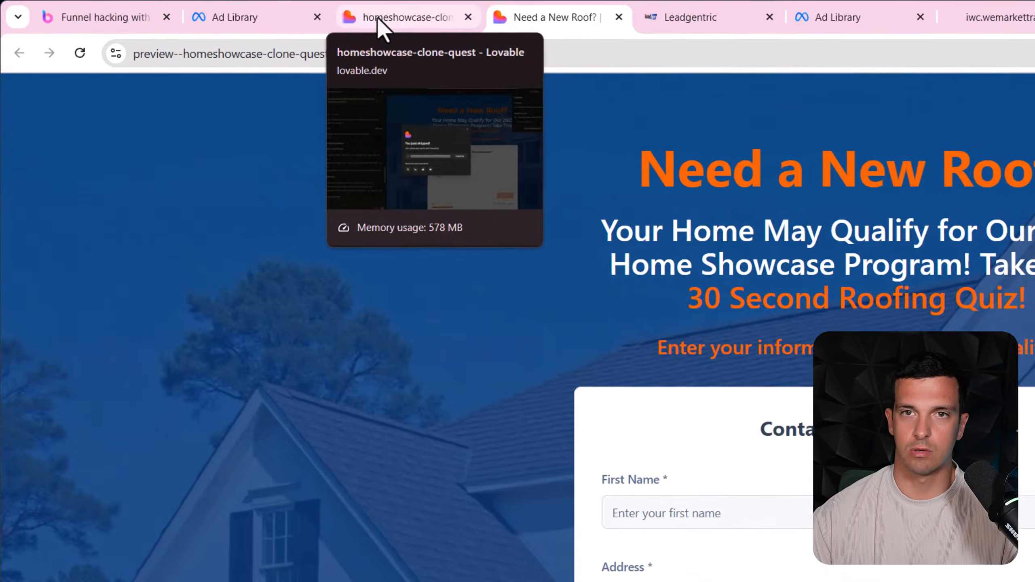
# Return to the Lovable project, dismiss the publishing message and open the project settings
pyautogui.click(376, 16)
pyautogui.click(616, 290)
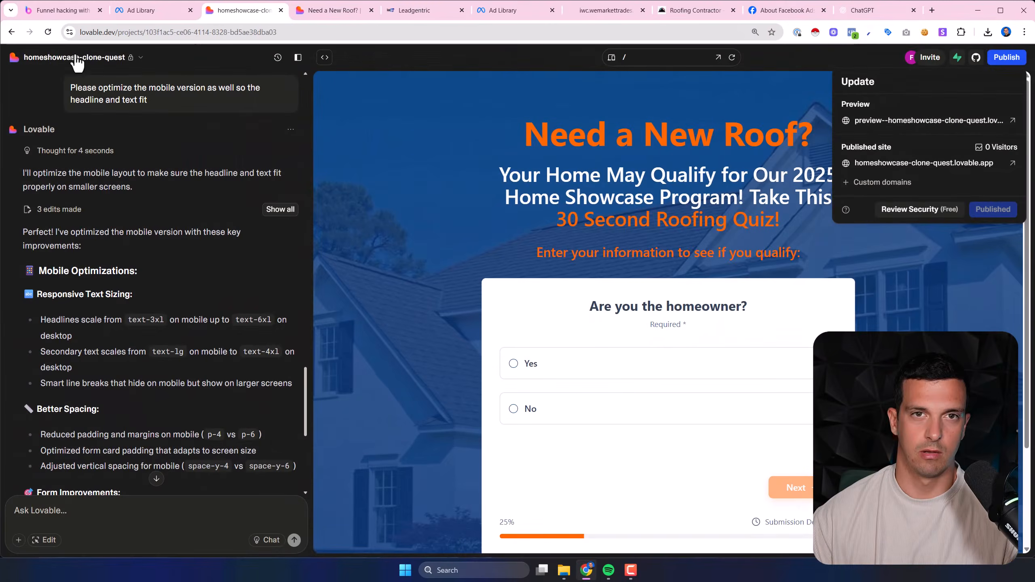
pyautogui.click(38, 65)
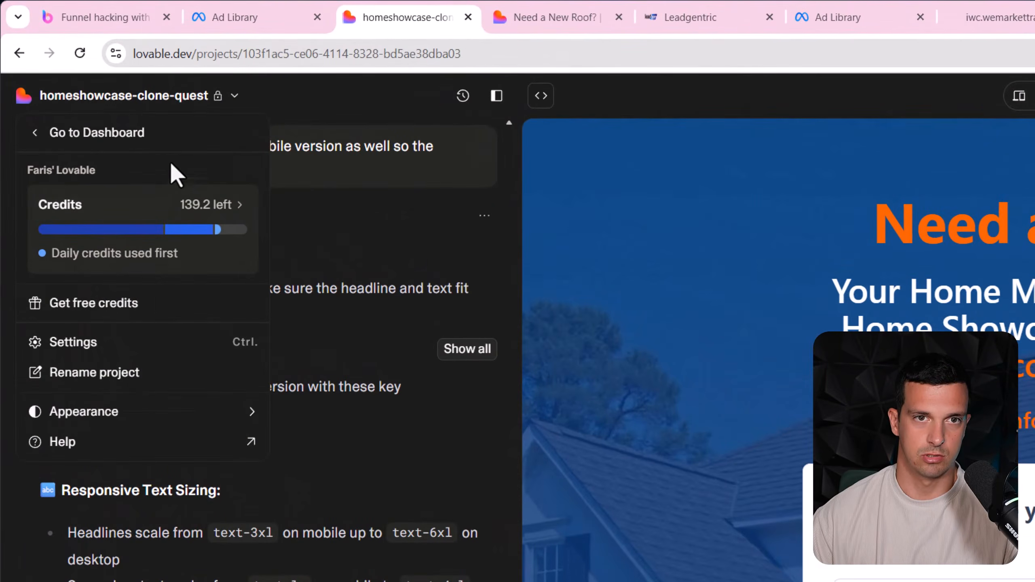
pyautogui.click(77, 343)
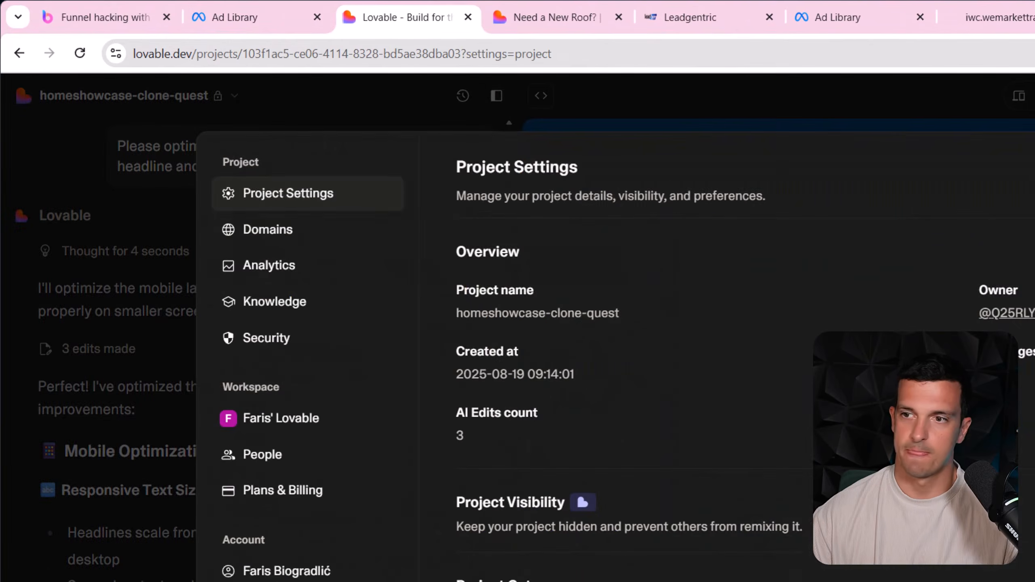
# Enable Hide "Lovable" Badge in the project settings to remove the "Edit with Lovable" badge
pyautogui.scroll(-5, 879, 411)
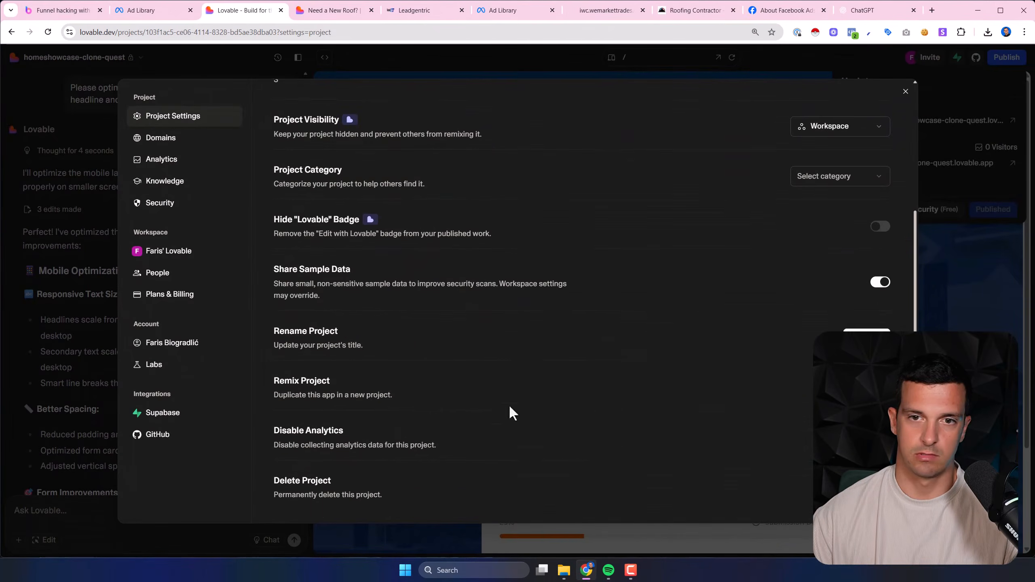
pyautogui.scroll(5, 511, 412)
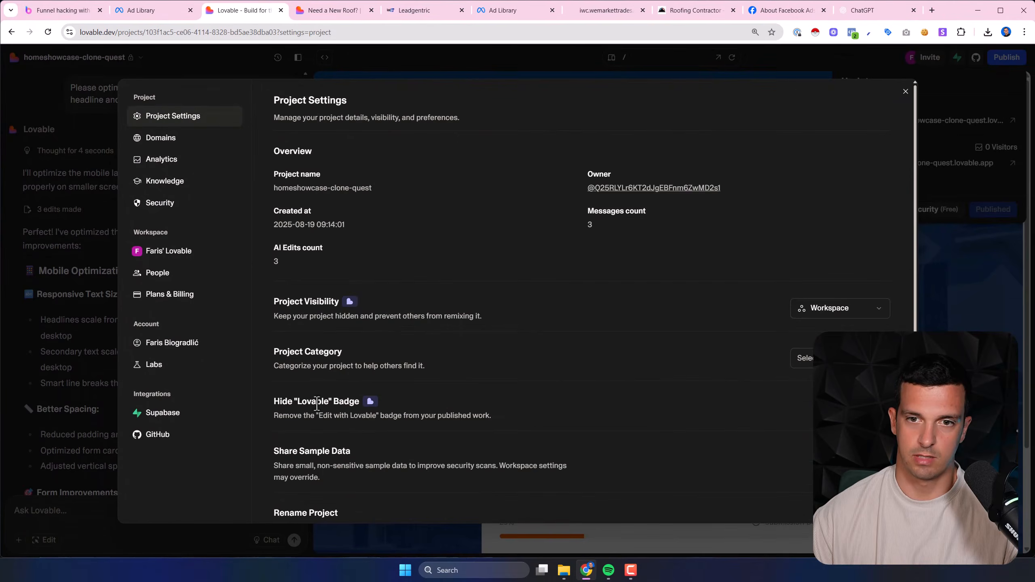
pyautogui.scroll(-2, 512, 413)
pyautogui.scroll(2, 511, 413)
pyautogui.scroll(-5, 512, 412)
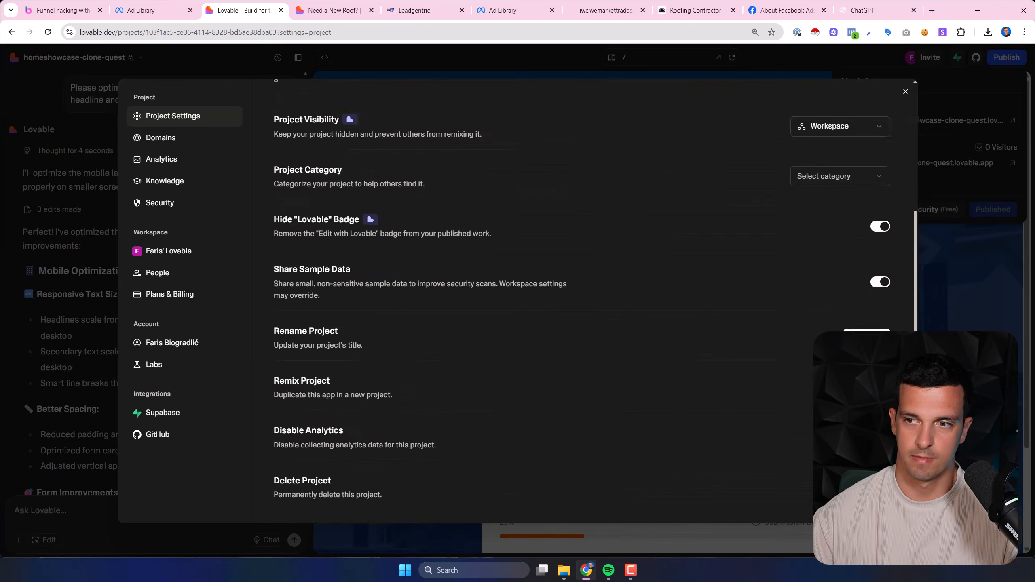
pyautogui.scroll(5, 511, 413)
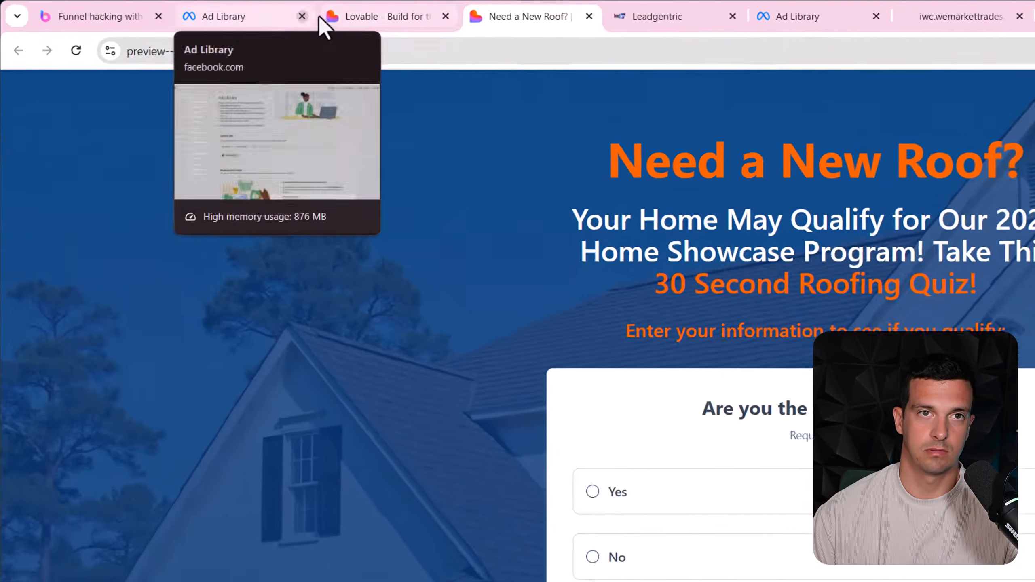
# In the Lovable project chat, request changing the SEO title to just "Need a new roof" and removing the Lovable favicon
pyautogui.click(244, 10)
pyautogui.click(145, 571)
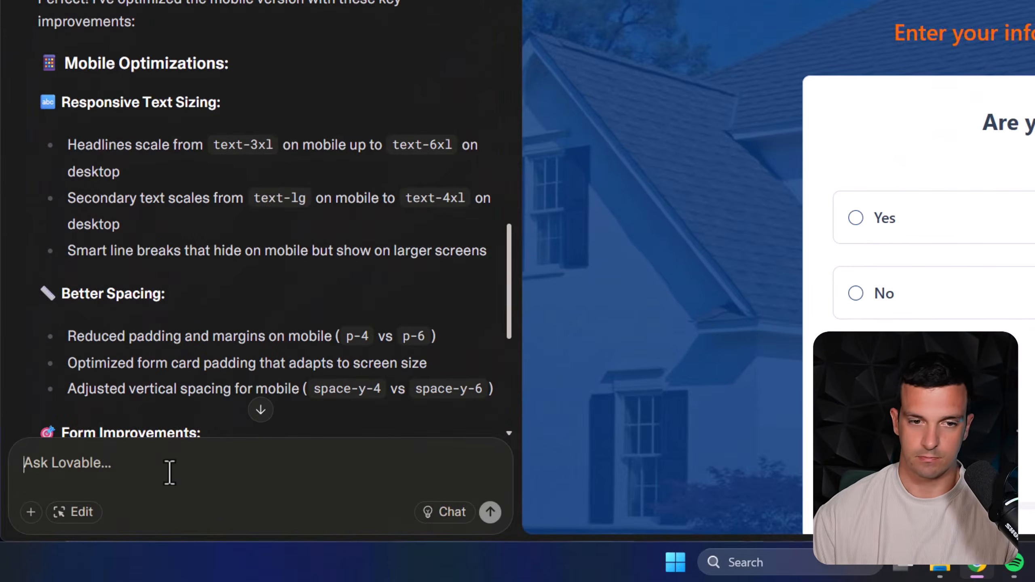
pyautogui.write('Change rthe SEO t')
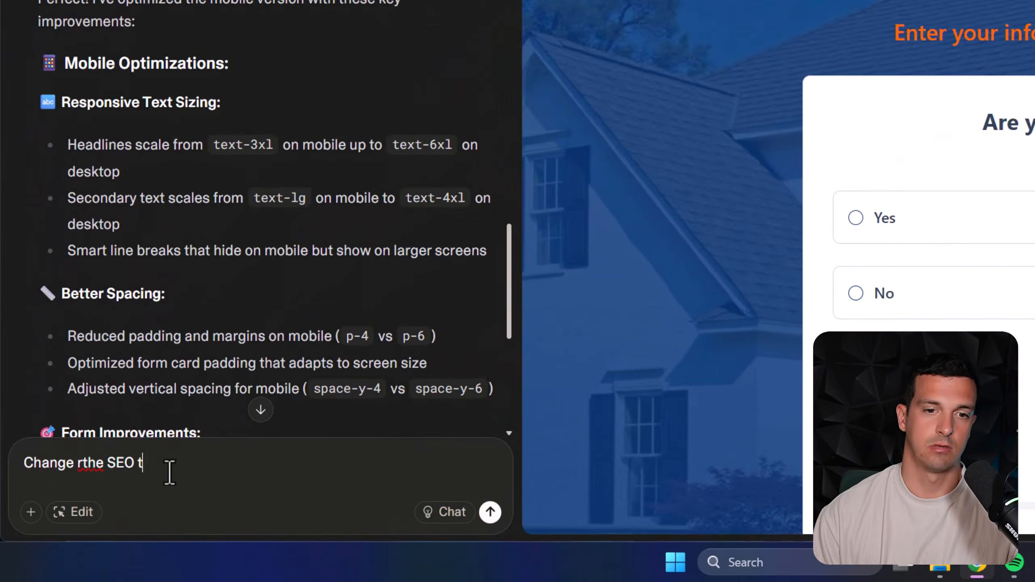
pyautogui.write('itle to just "Need a new ')
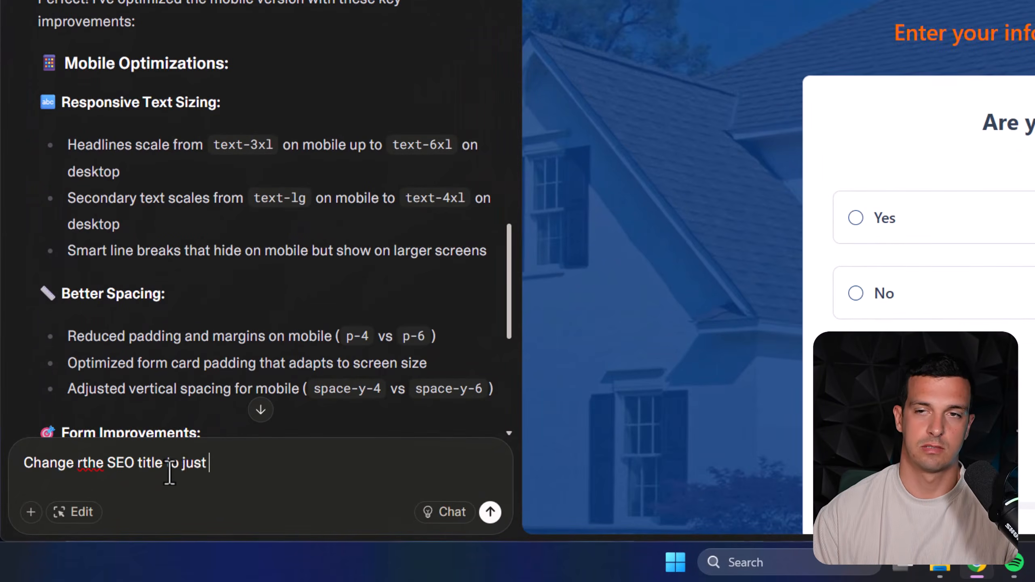
pyautogui.write('roof" remove the f')
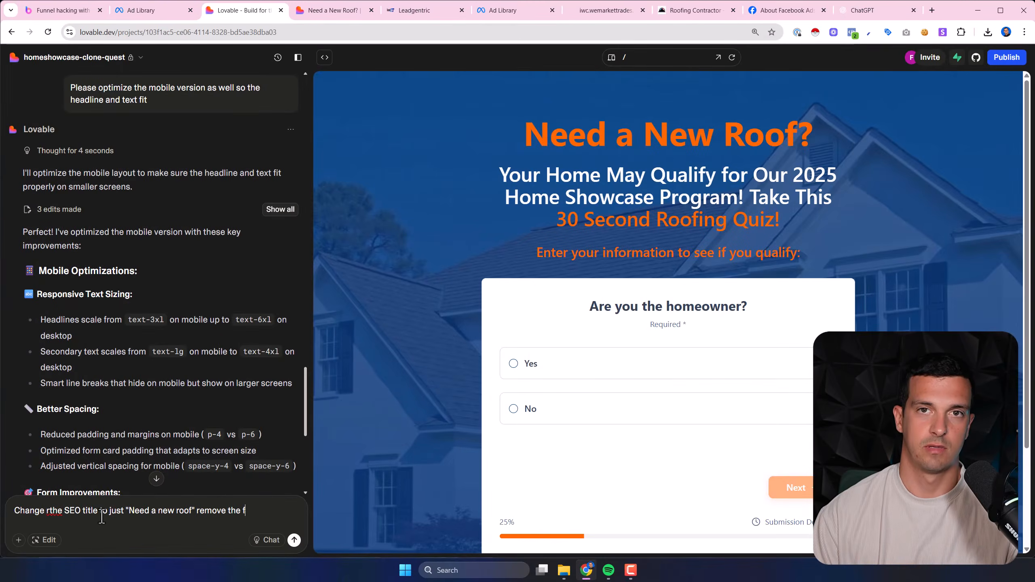
pyautogui.write("avicon of lovable I'm gonna be adding my")
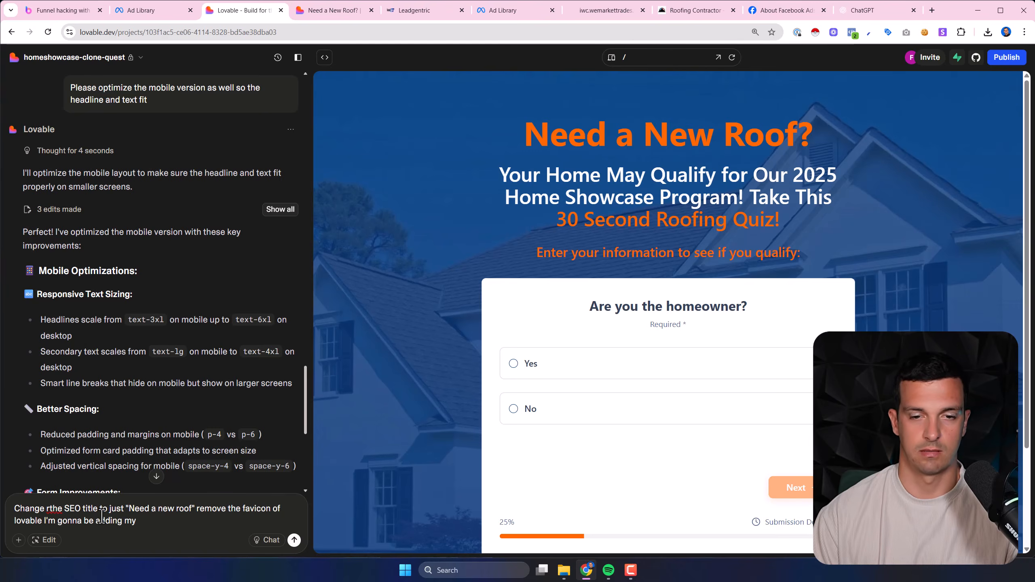
pyautogui.write(' later')
pyautogui.press('Return')
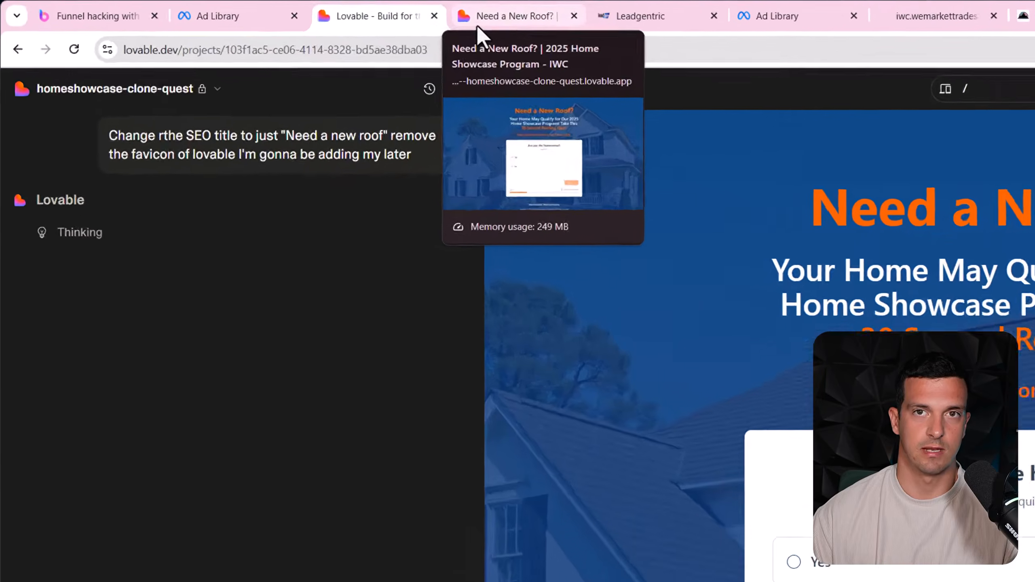
# Switch to the preview page, reload it and look over the quiz page from headline to footer
pyautogui.click(309, 11)
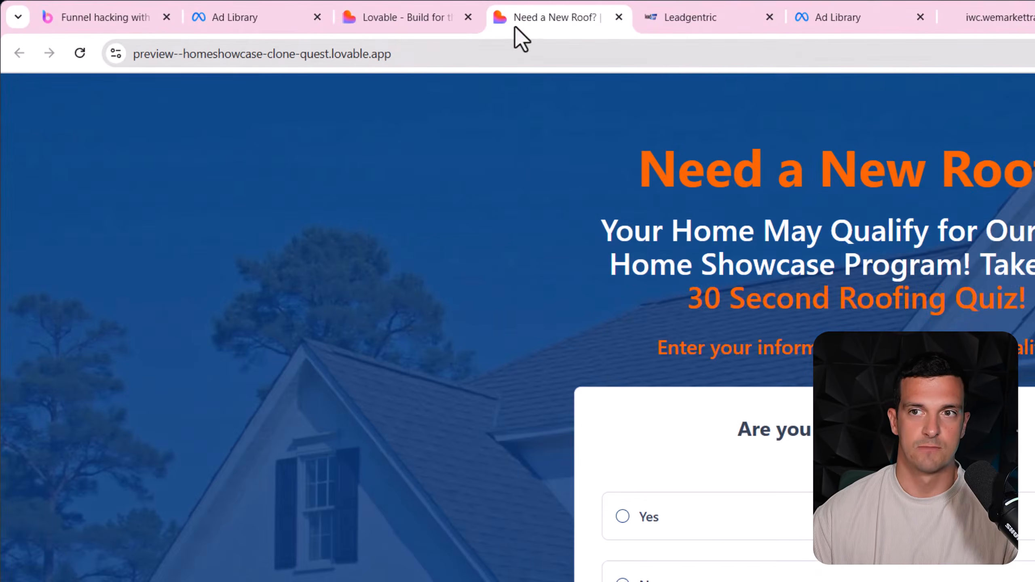
pyautogui.click(80, 53)
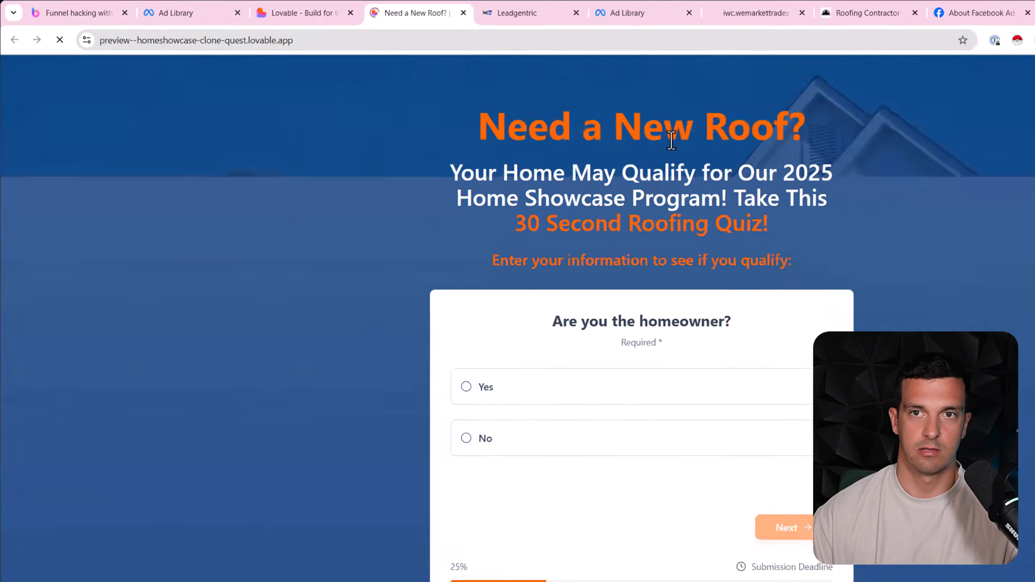
pyautogui.scroll(-2, 752, 391)
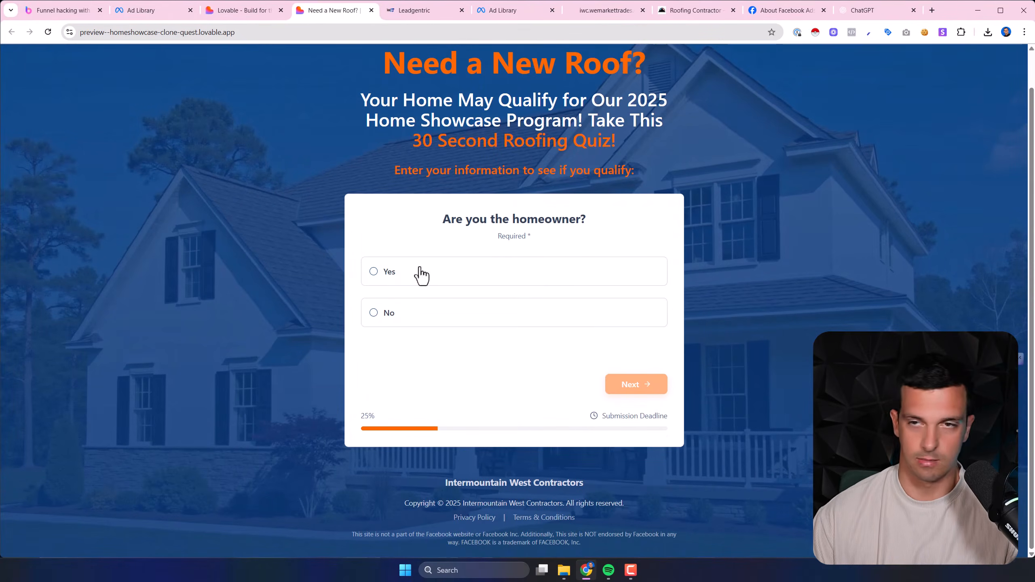
pyautogui.scroll(2, 411, 274)
# Inspect the preview page in the 375 × 768 mobile layout, close the developer tools and highlight the desktop headline
pyautogui.rightClick(640, 79)
pyautogui.click(707, 388)
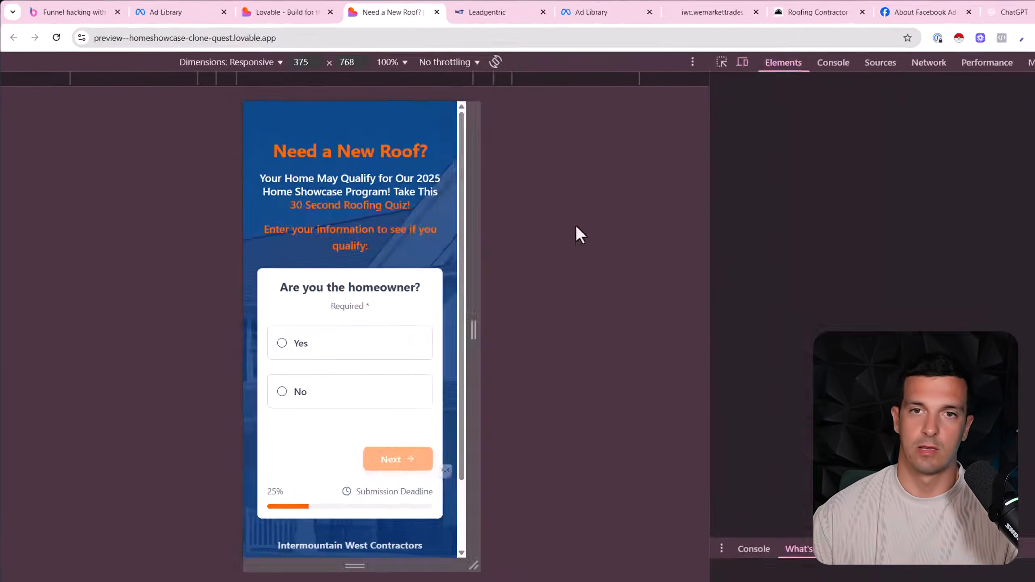
pyautogui.scroll(-2, 295, 319)
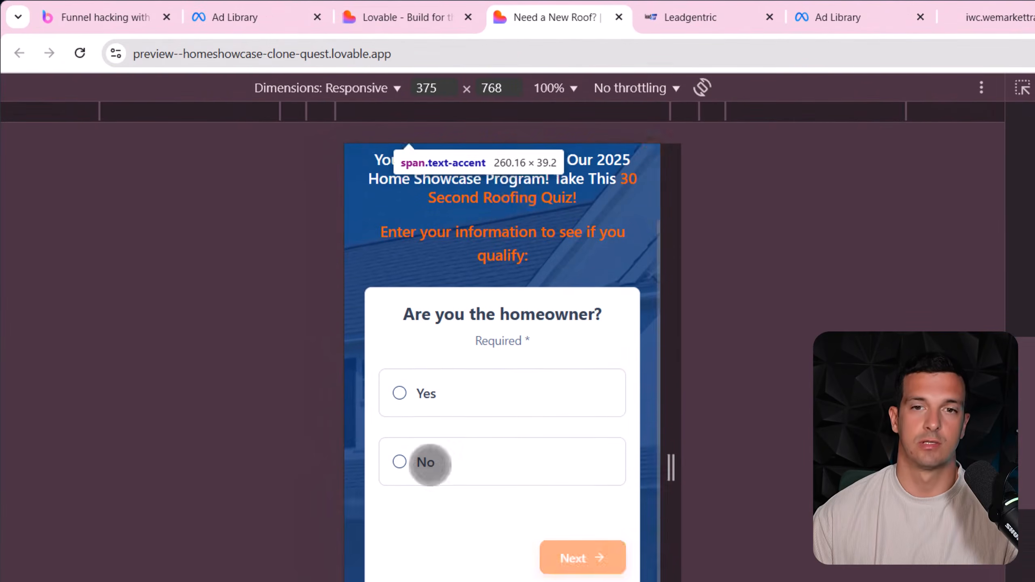
pyautogui.scroll(-1, 430, 465)
pyautogui.scroll(4, 506, 501)
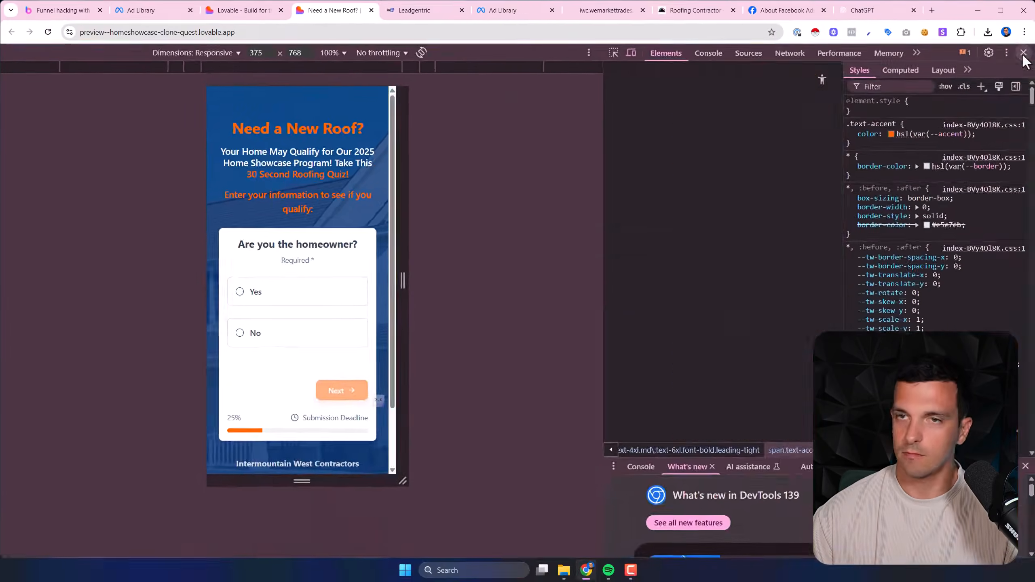
pyautogui.click(1023, 53)
pyautogui.moveTo(379, 98); pyautogui.dragTo(681, 110)
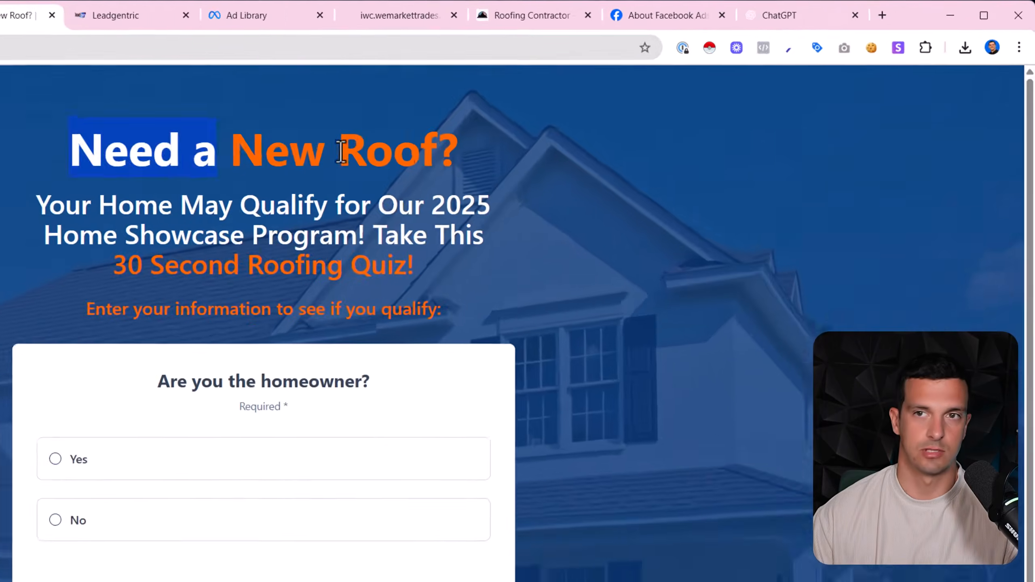
pyautogui.click(57, 212)
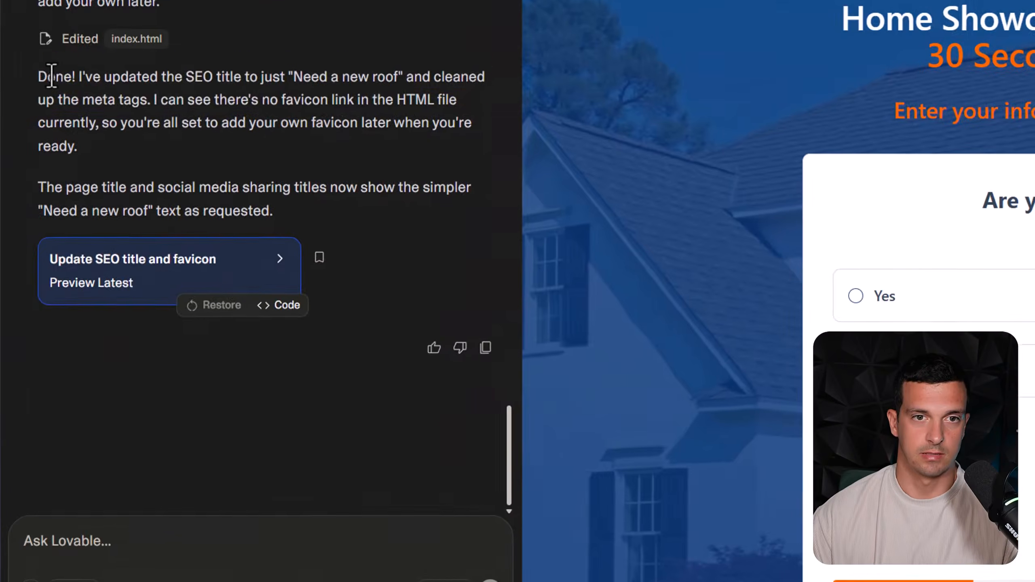
# Read Lovable's reply about the SEO title and favicon in the project chat and publish the update
pyautogui.moveTo(51, 76); pyautogui.dragTo(391, 99)
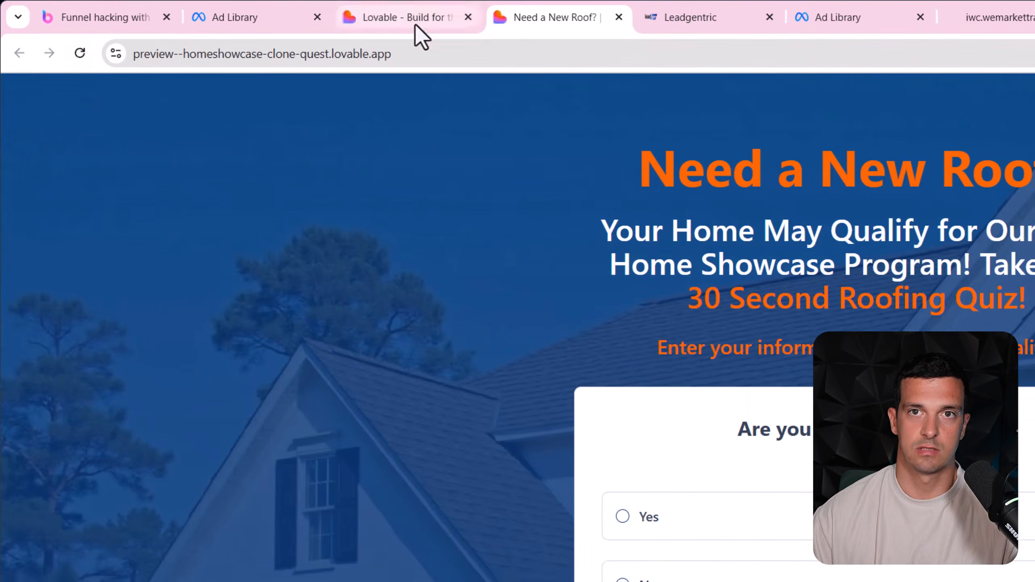
pyautogui.click(404, 18)
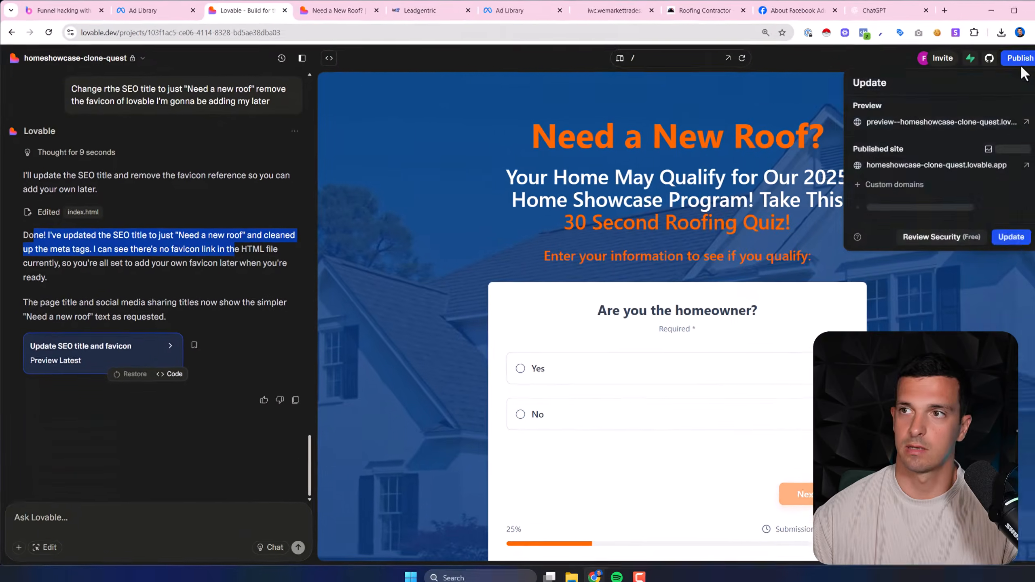
pyautogui.click(1000, 210)
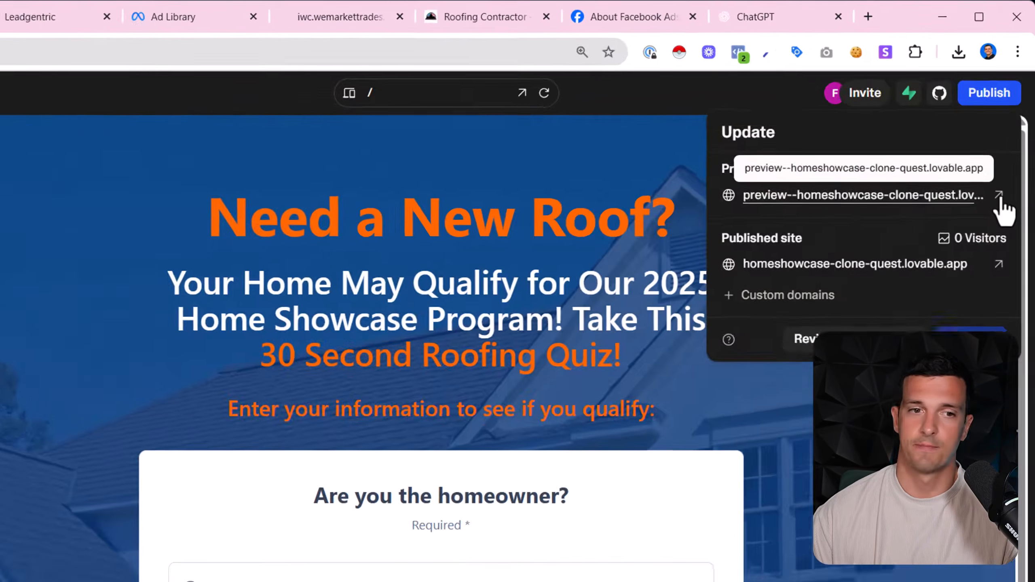
# Open the project's preview page and reload it to check the browser tab title and favicon
pyautogui.click(1000, 205)
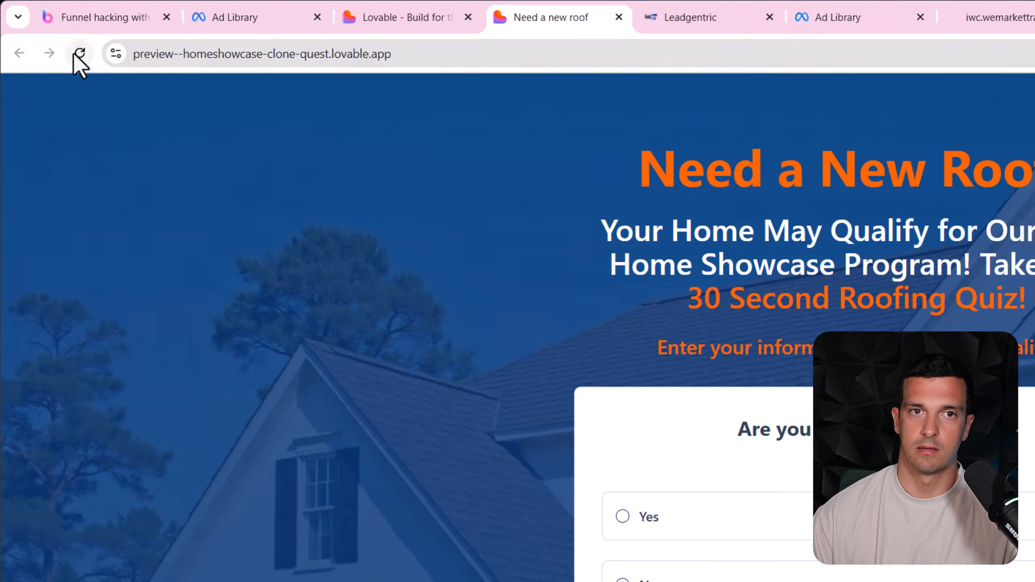
pyautogui.click(48, 32)
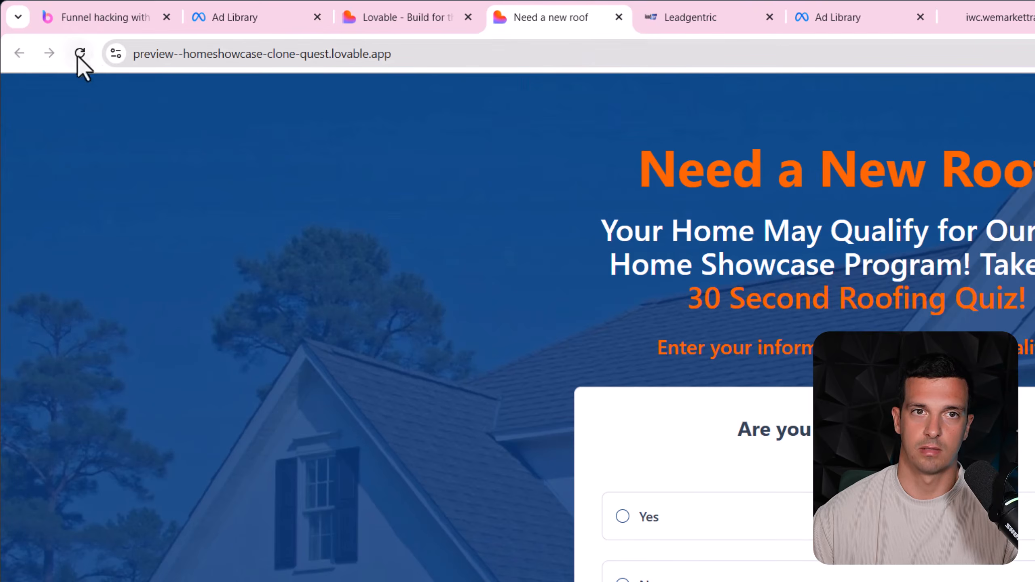
pyautogui.click(385, 18)
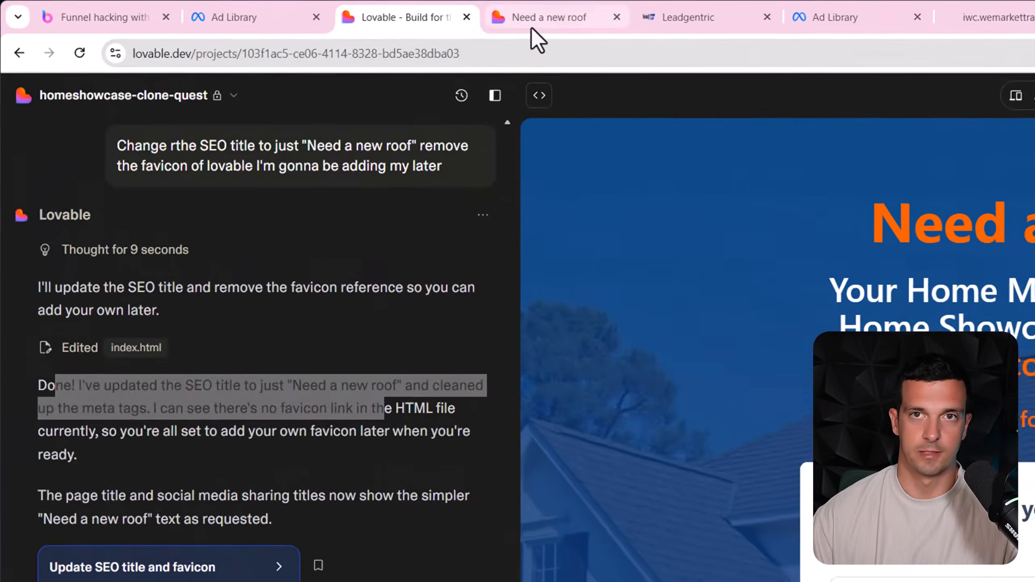
pyautogui.click(325, 11)
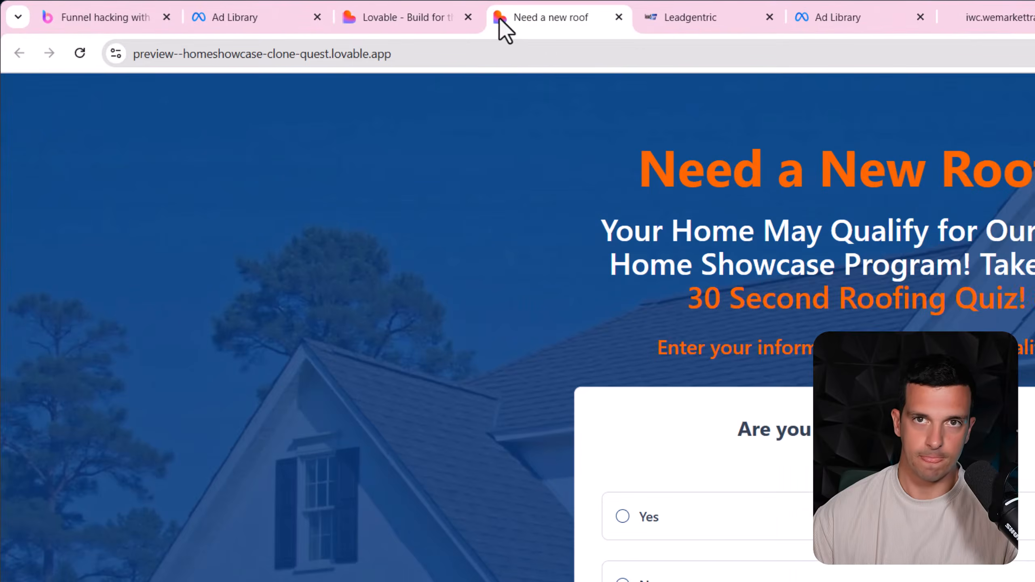
pyautogui.click(80, 53)
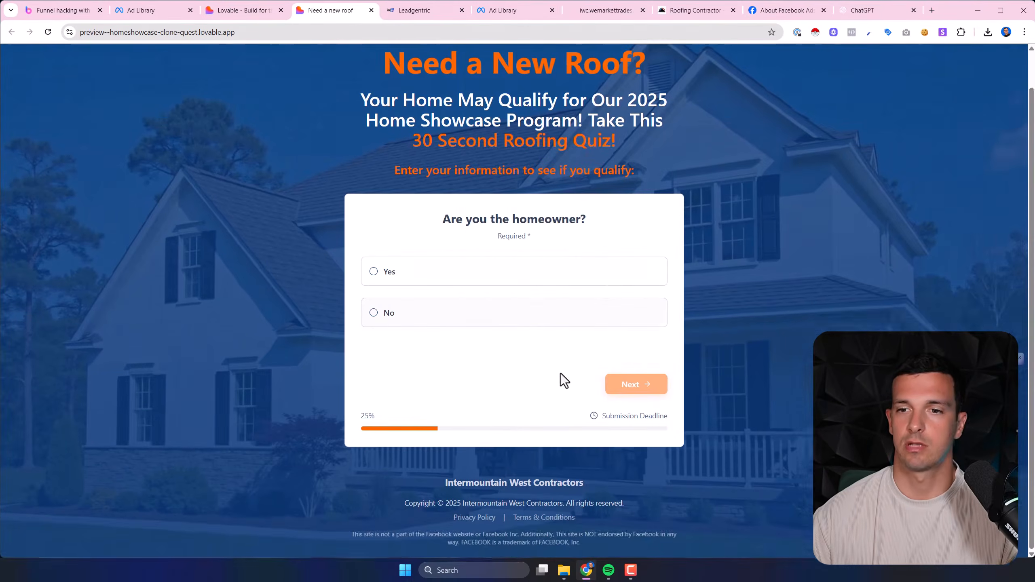
# Check the reloaded preview in the 375 × 768 mobile layout and return to the desktop view
pyautogui.scroll(1, 560, 366)
pyautogui.rightClick(466, 77)
pyautogui.click(530, 374)
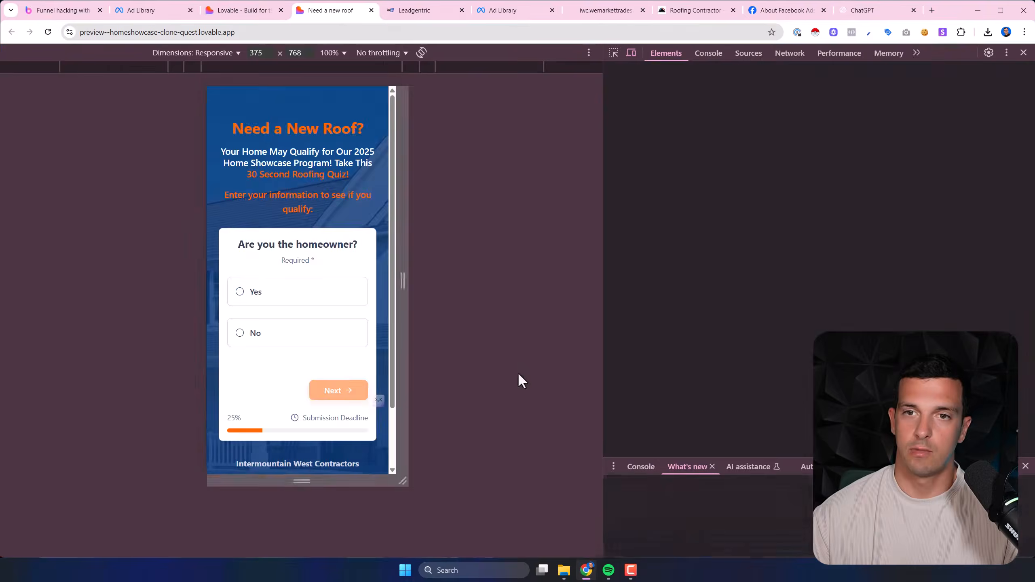
pyautogui.scroll(-1, 331, 206)
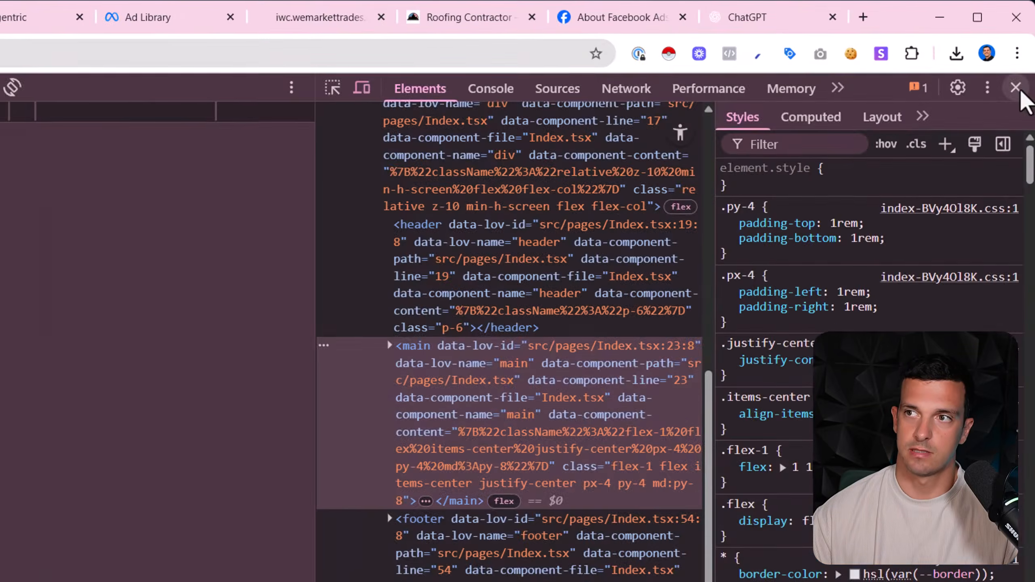
pyautogui.click(1023, 53)
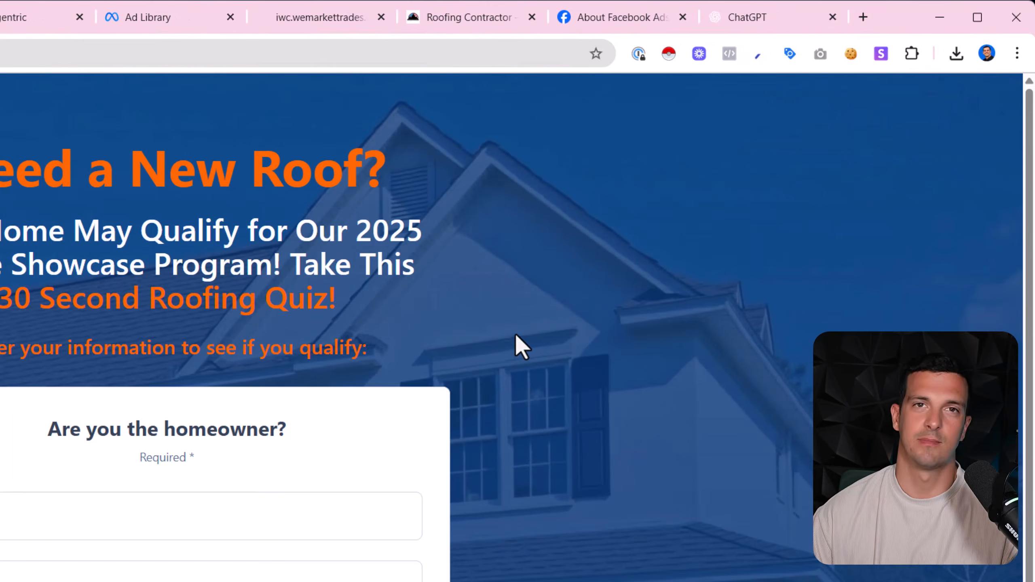
pyautogui.scroll(-1, 261, 451)
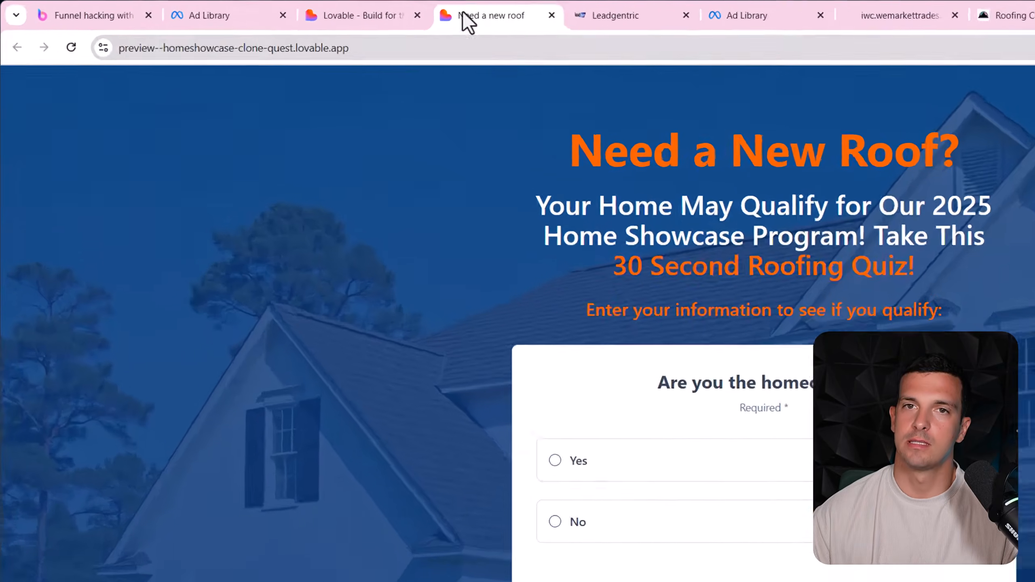
# Return to the Lovable project's publishing options and open the custom domain settings
pyautogui.click(257, 12)
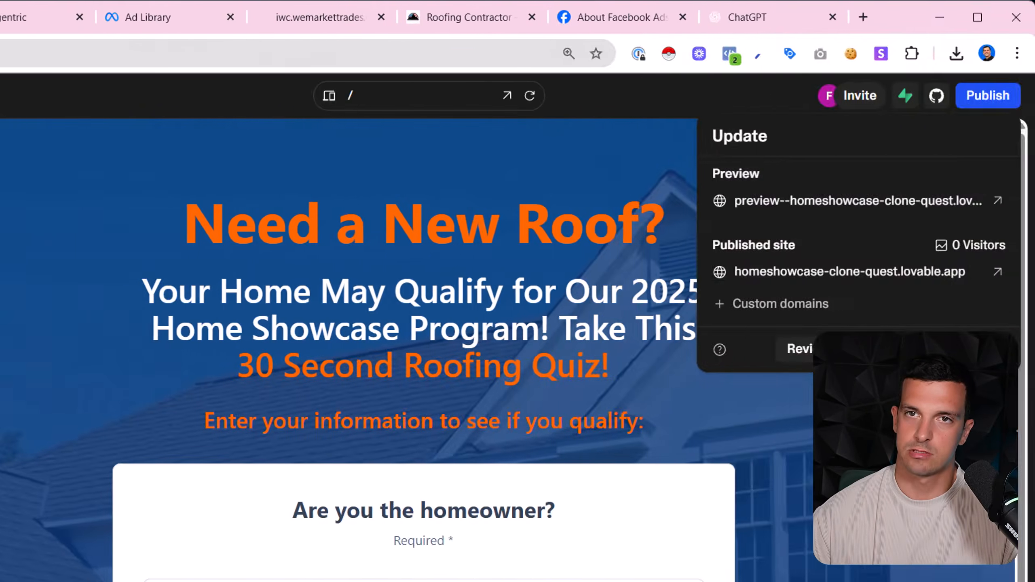
pyautogui.click(518, 17)
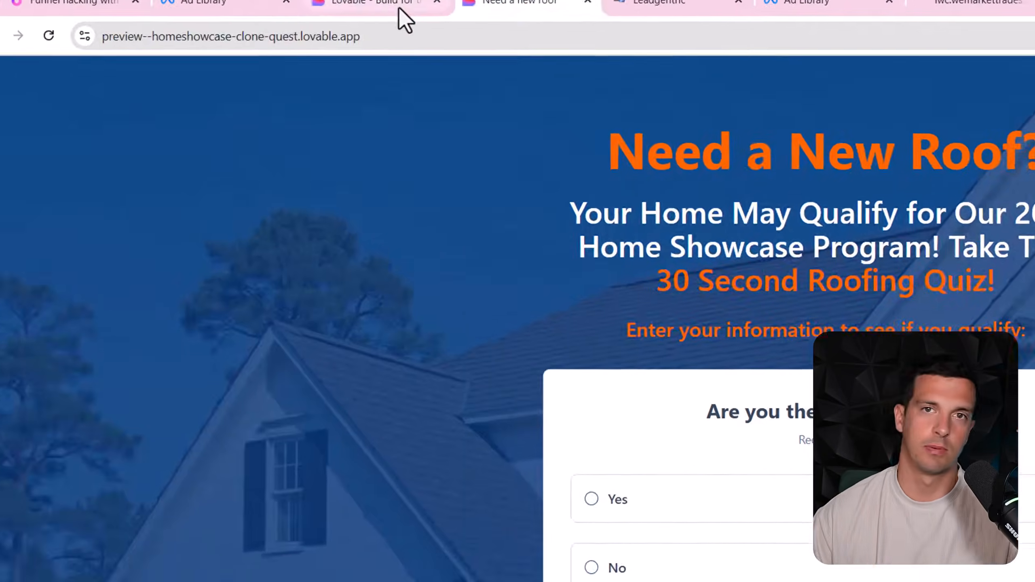
pyautogui.click(397, 18)
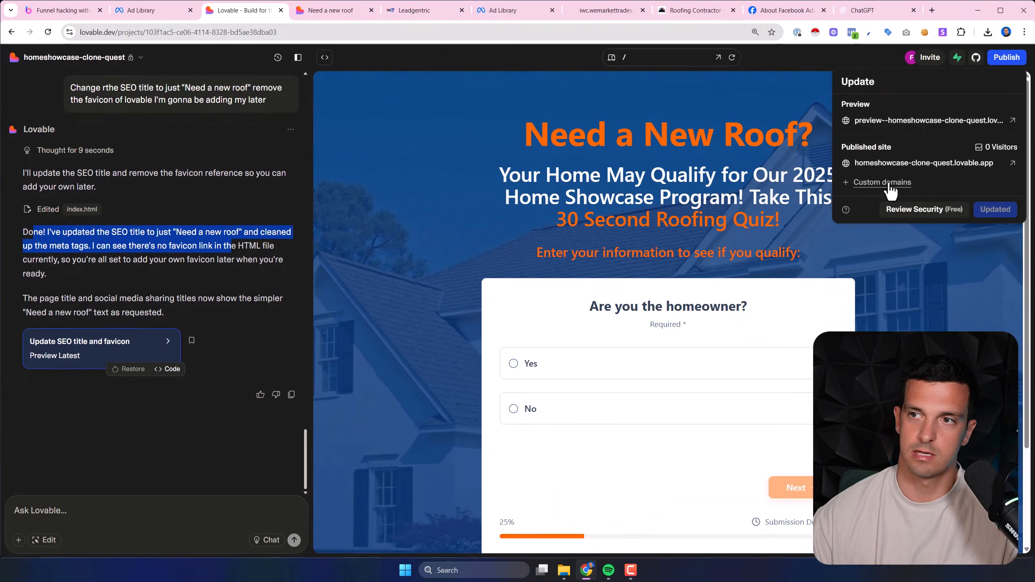
pyautogui.click(882, 182)
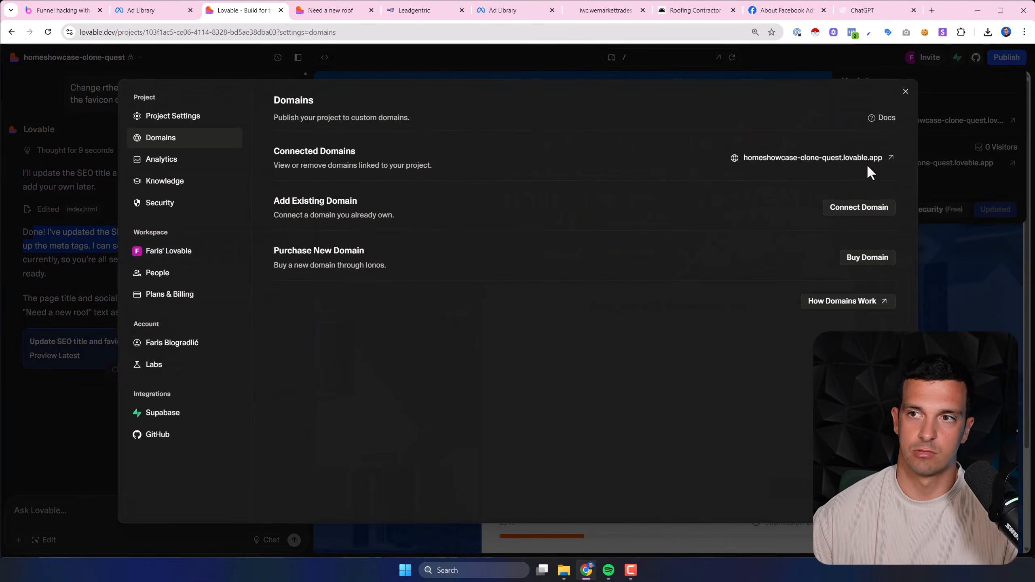
# Review the Add Existing Domain and Purchase New Domain options, and view the Connect Domain dialog before exiting it
pyautogui.moveTo(271, 199); pyautogui.dragTo(411, 222)
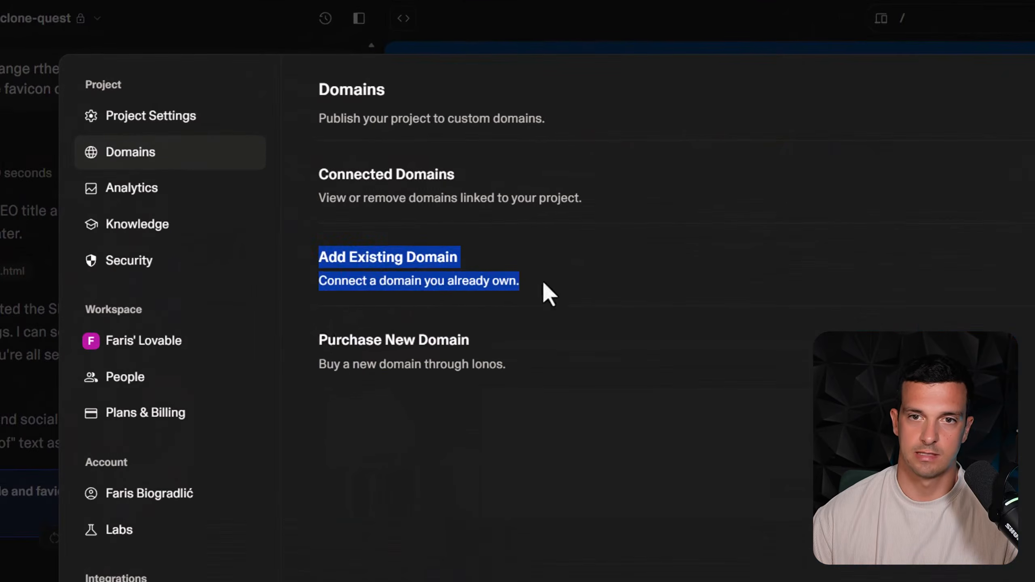
pyautogui.moveTo(358, 337); pyautogui.dragTo(501, 362)
pyautogui.click(545, 402)
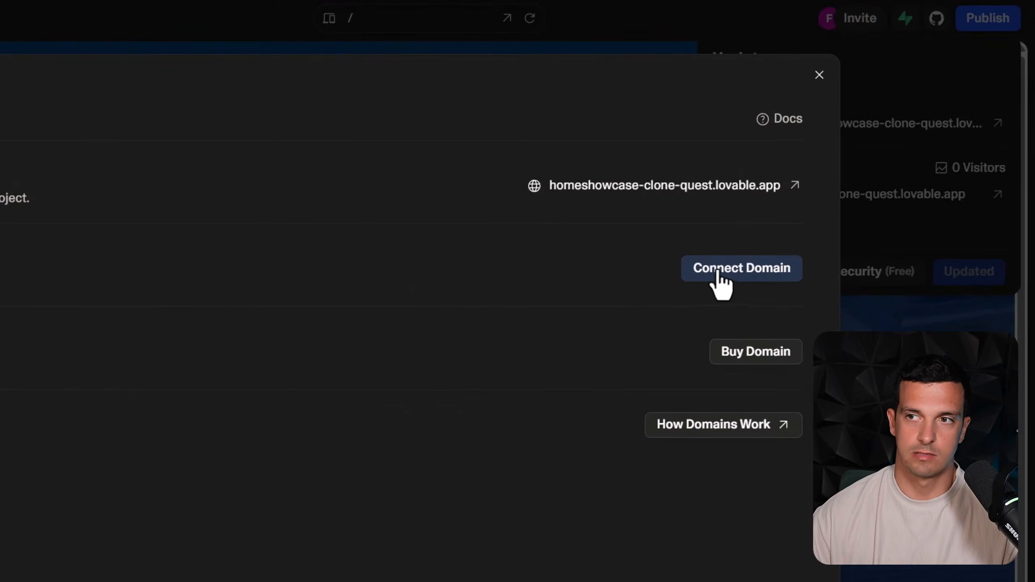
pyautogui.click(749, 270)
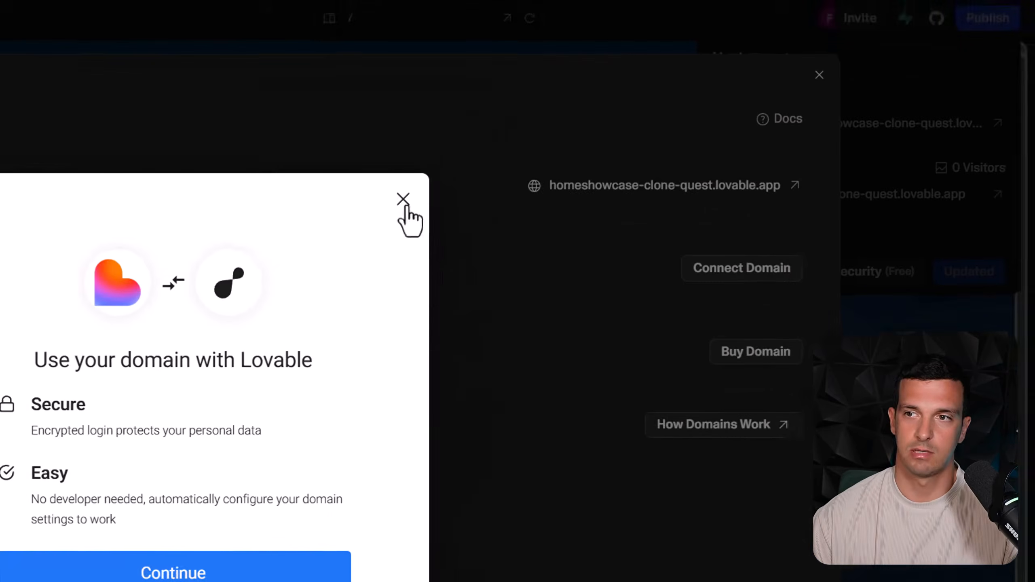
pyautogui.click(403, 198)
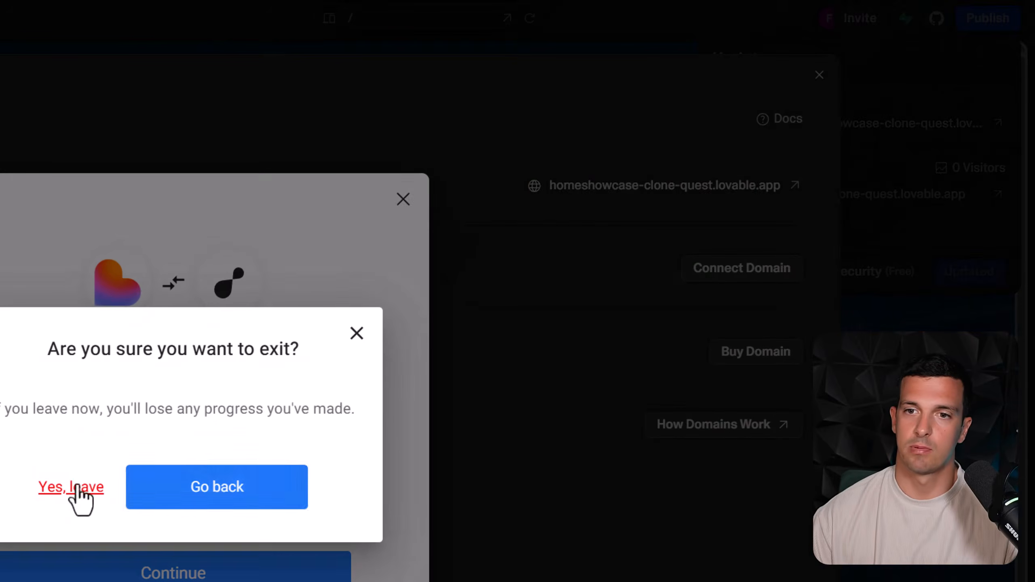
pyautogui.click(85, 485)
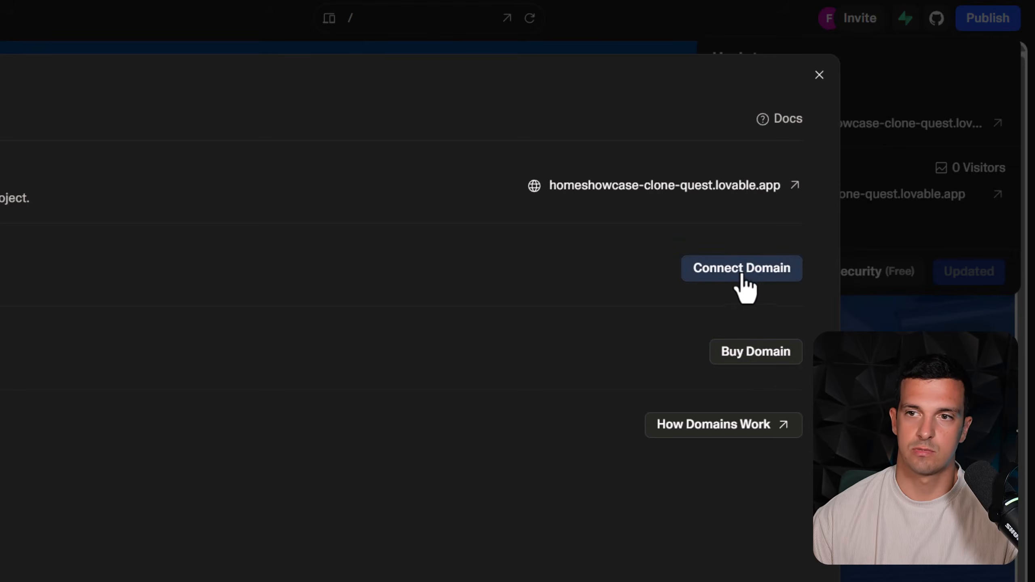
# Start connecting an existing domain, enable the subdomain option and enter subdomain go with domain client.com
pyautogui.click(723, 265)
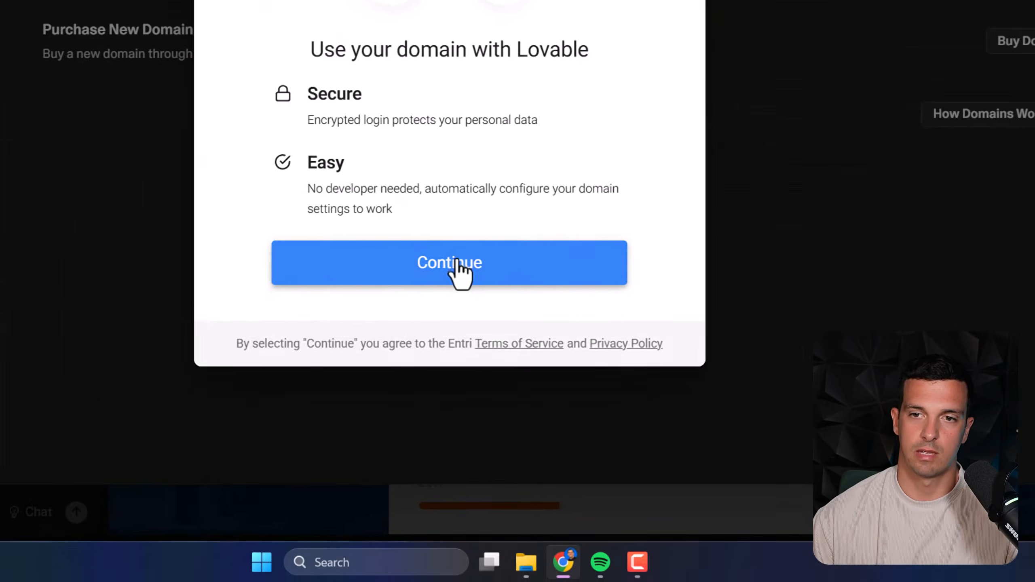
pyautogui.click(374, 356)
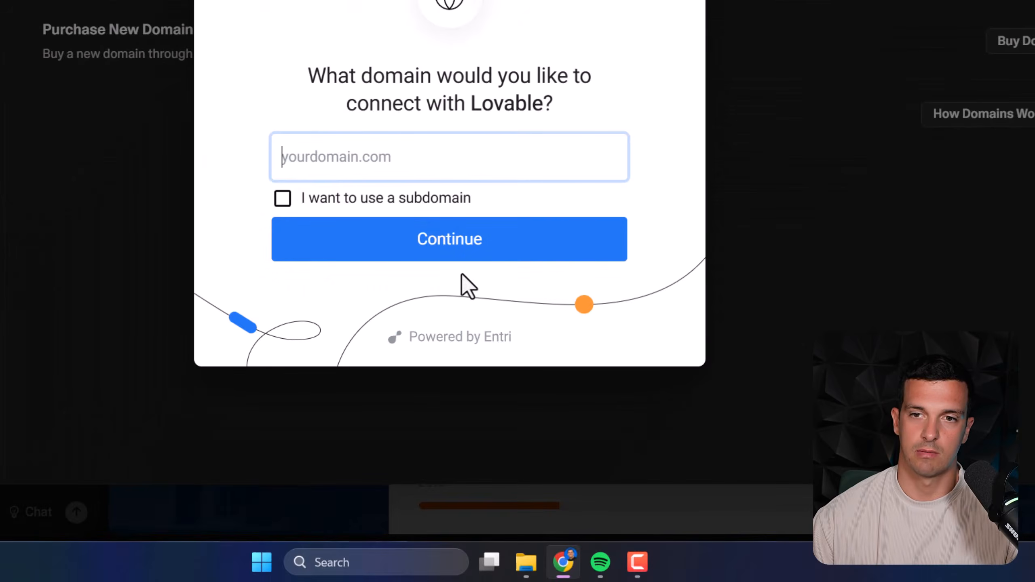
pyautogui.click(291, 204)
pyautogui.click(334, 159)
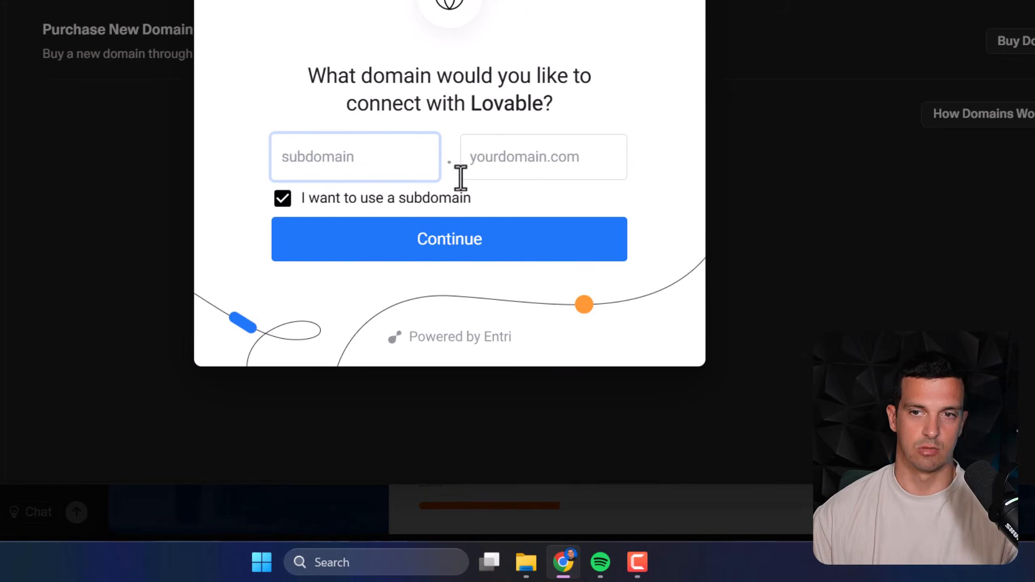
pyautogui.click(286, 200)
pyautogui.click(330, 159)
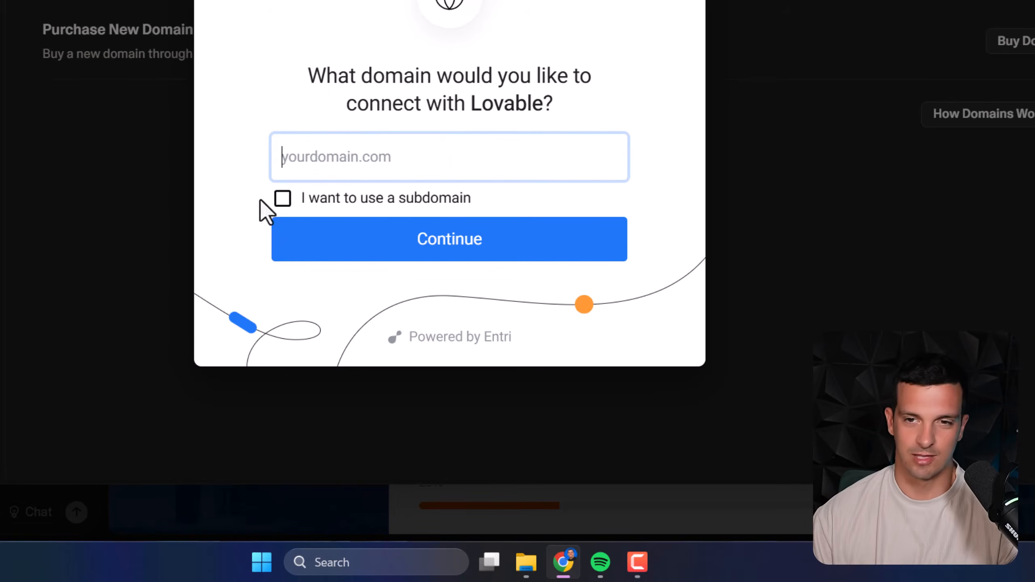
pyautogui.click(282, 199)
pyautogui.click(372, 158)
pyautogui.write('g')
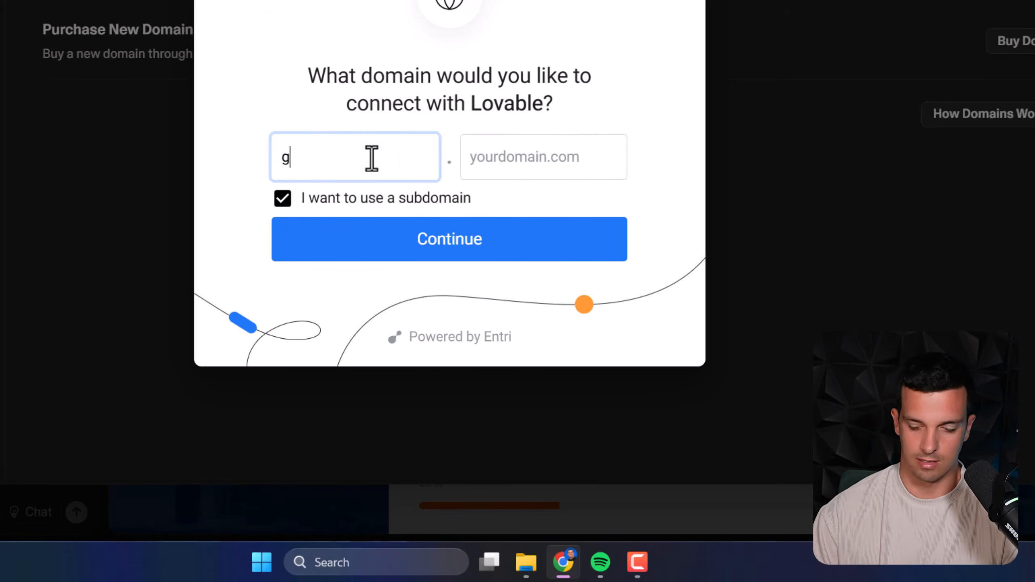
pyautogui.write('o')
pyautogui.press('Tab')
pyautogui.write('clien')
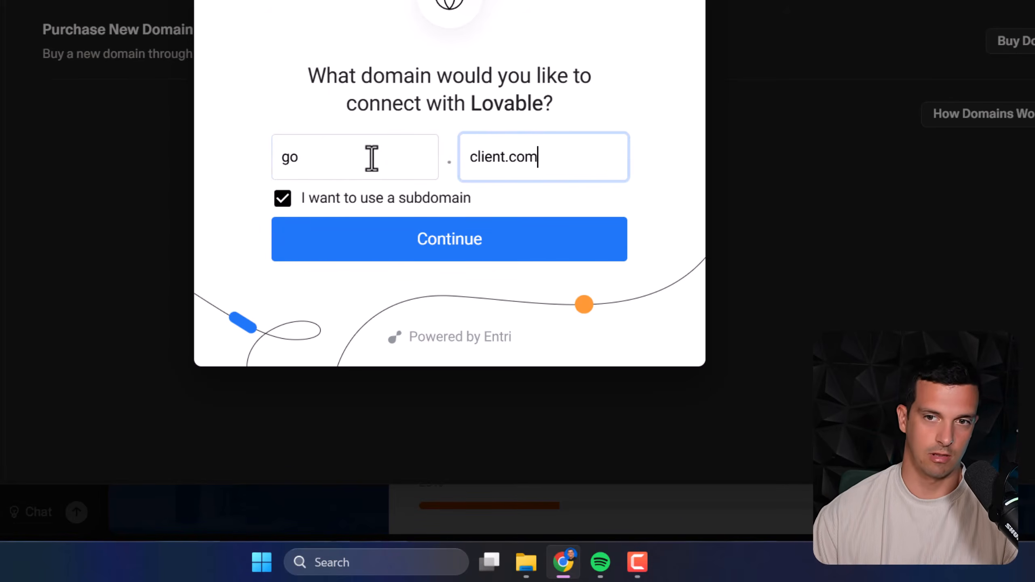
# Exit the domain connection wizard without continuing, discarding the entered subdomain and domain
pyautogui.moveTo(511, 337); pyautogui.dragTo(411, 340)
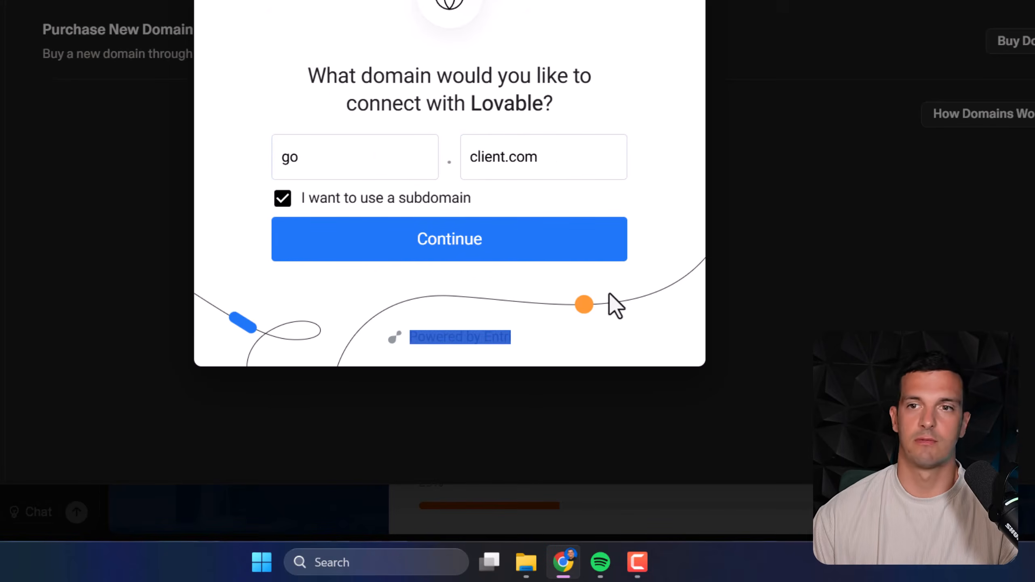
pyautogui.click(603, 348)
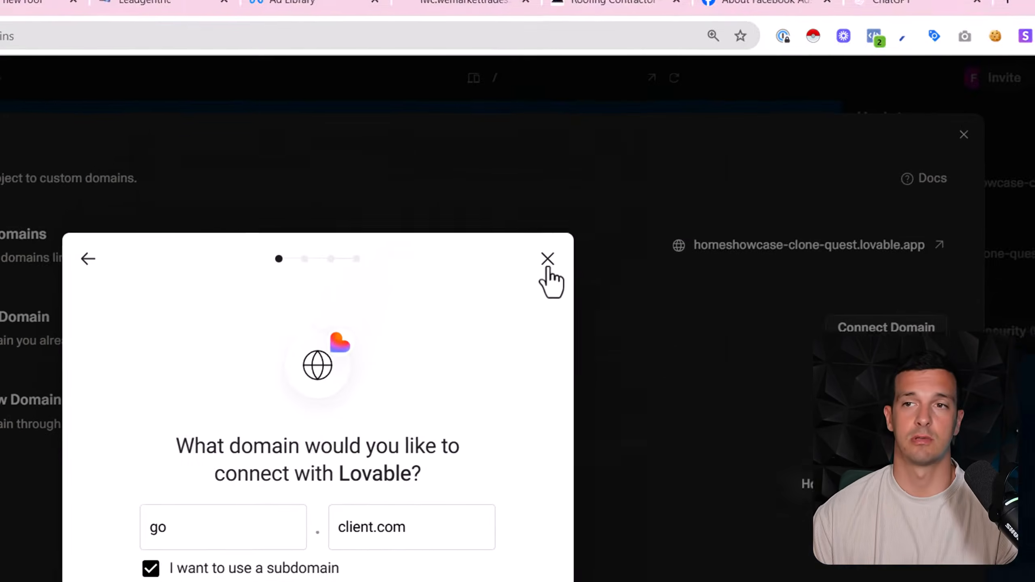
pyautogui.click(548, 260)
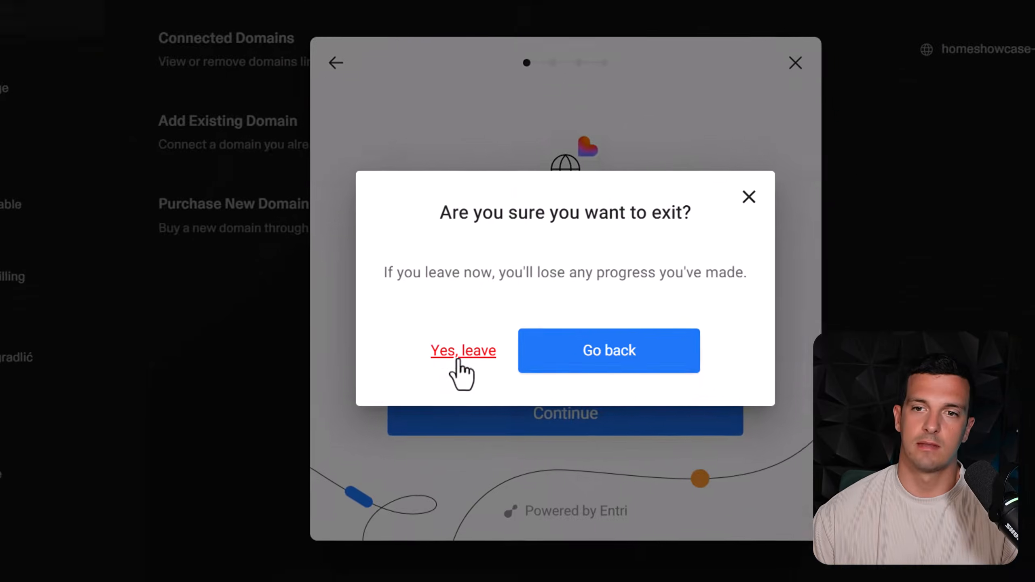
pyautogui.click(458, 359)
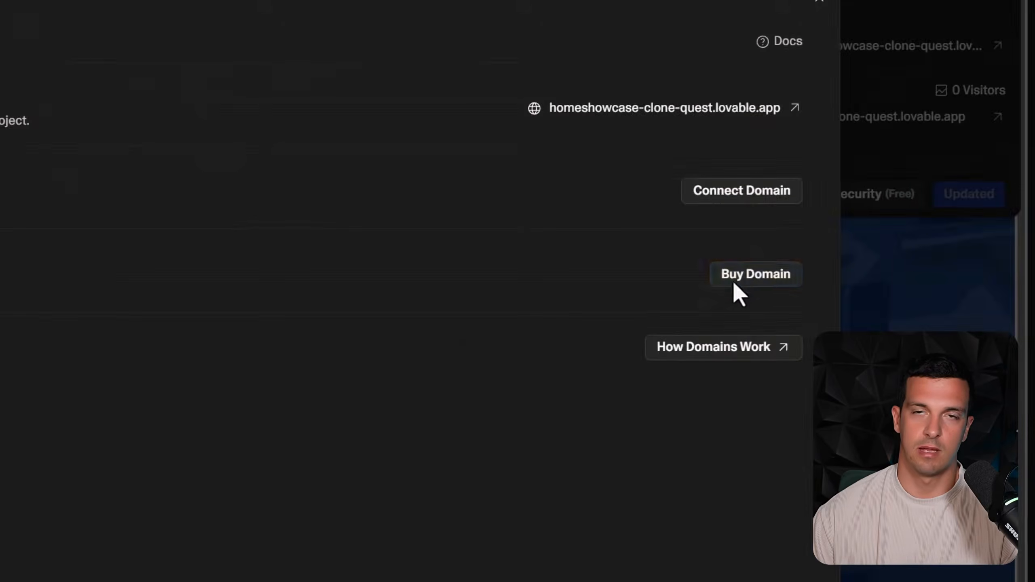
# Start a new domain purchase, check the availability of homeshowcase-clone-quest.com and review the IONOS offer
pyautogui.click(736, 277)
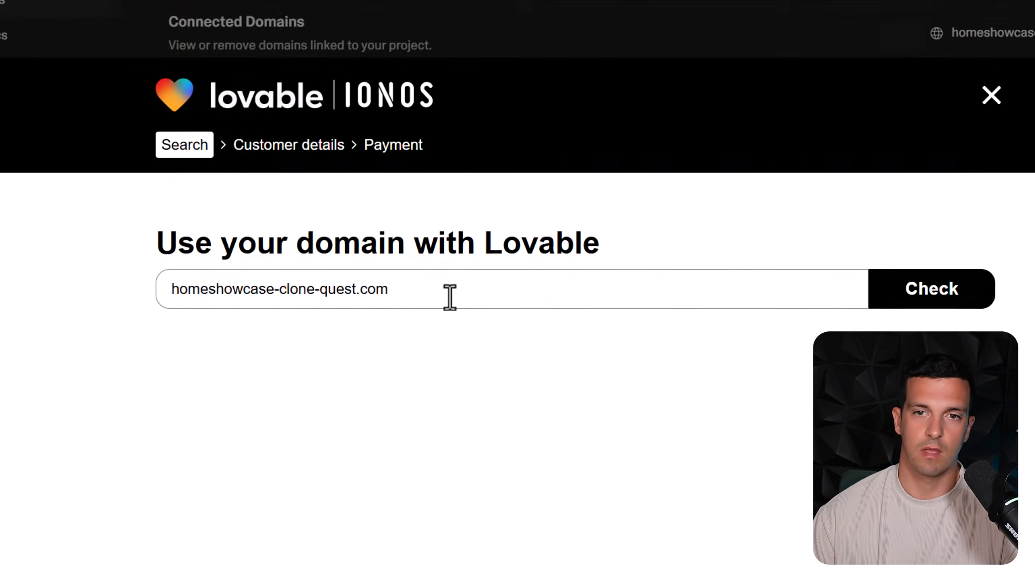
pyautogui.tripleClick(363, 290)
pyautogui.click(961, 292)
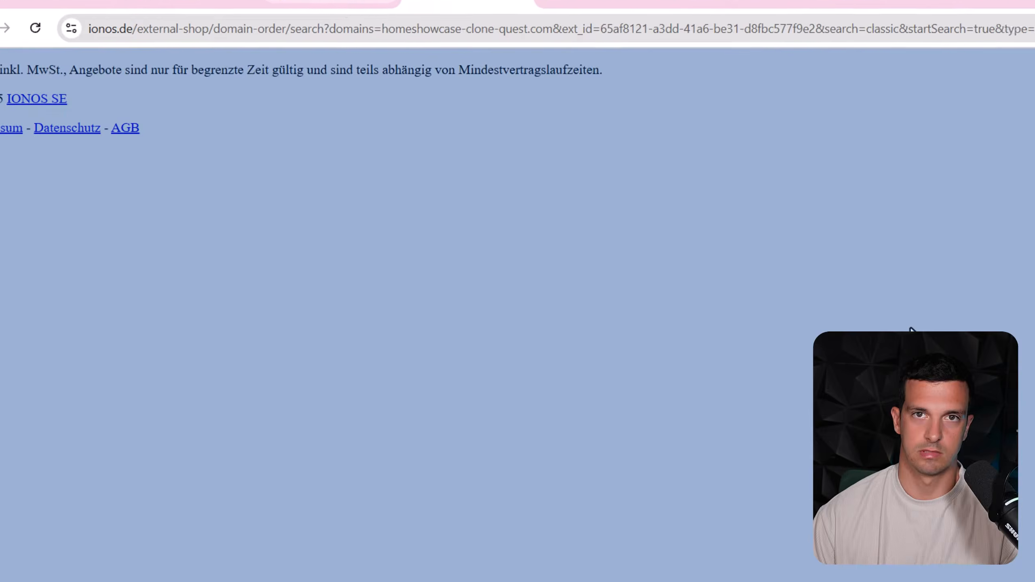
pyautogui.click(1031, 551)
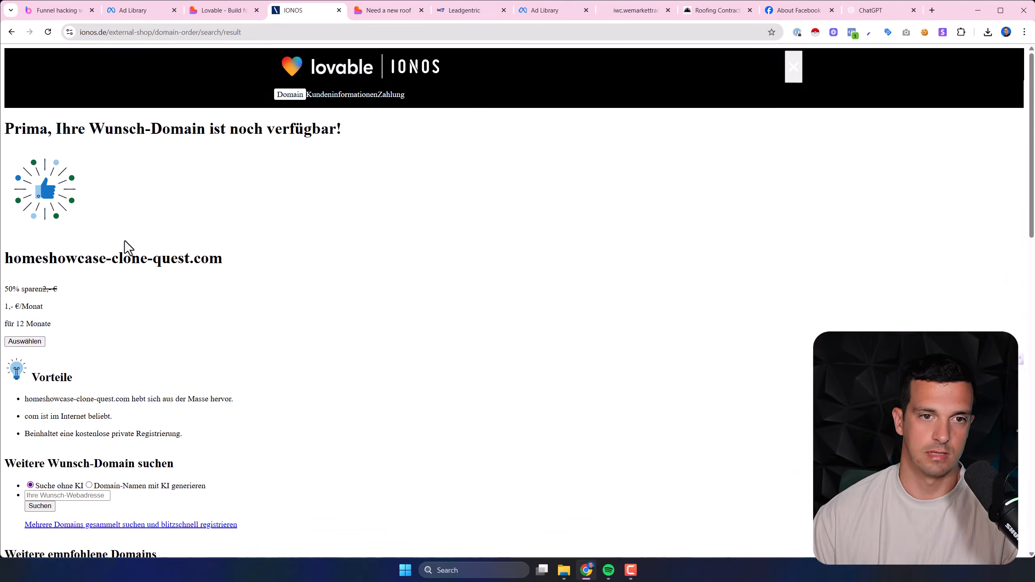
pyautogui.scroll(-8, 120, 236)
pyautogui.scroll(8, 110, 239)
pyautogui.moveTo(123, 336); pyautogui.dragTo(1, 282)
pyautogui.click(160, 281)
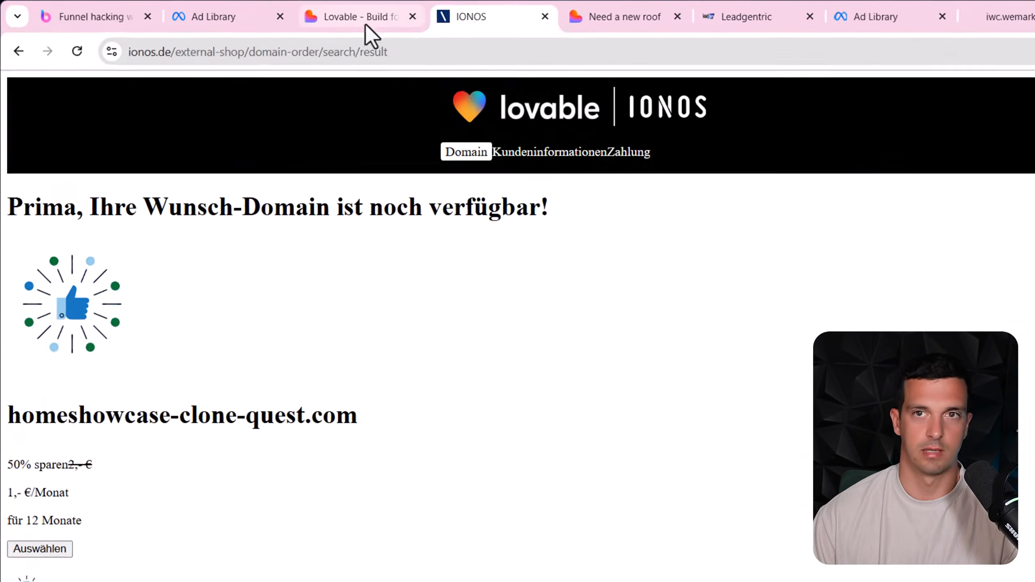
# Return to the Lovable project, close the pending domain purchase and the domain settings, and glance at the preview page
pyautogui.click(222, 12)
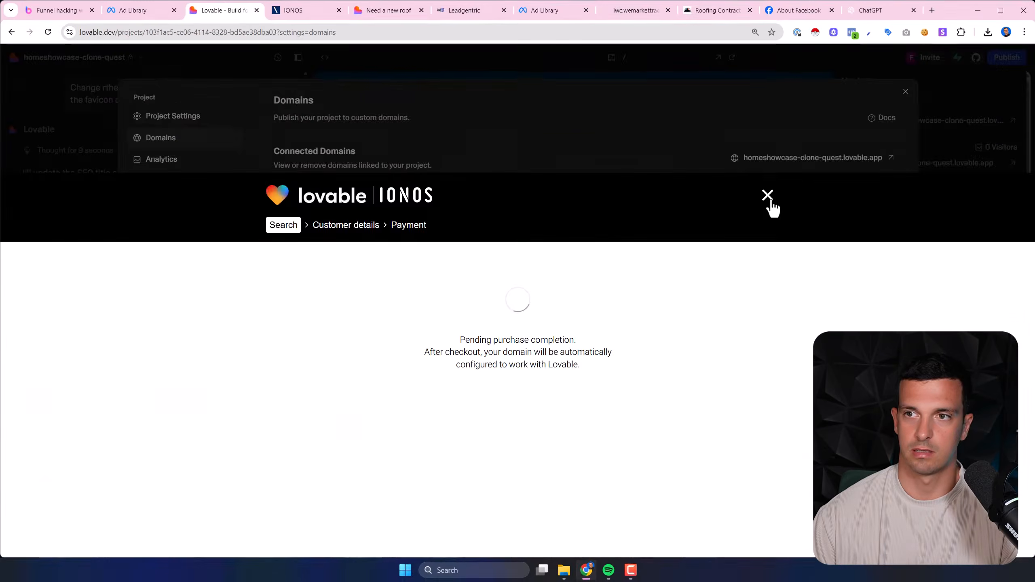
pyautogui.click(1012, 257)
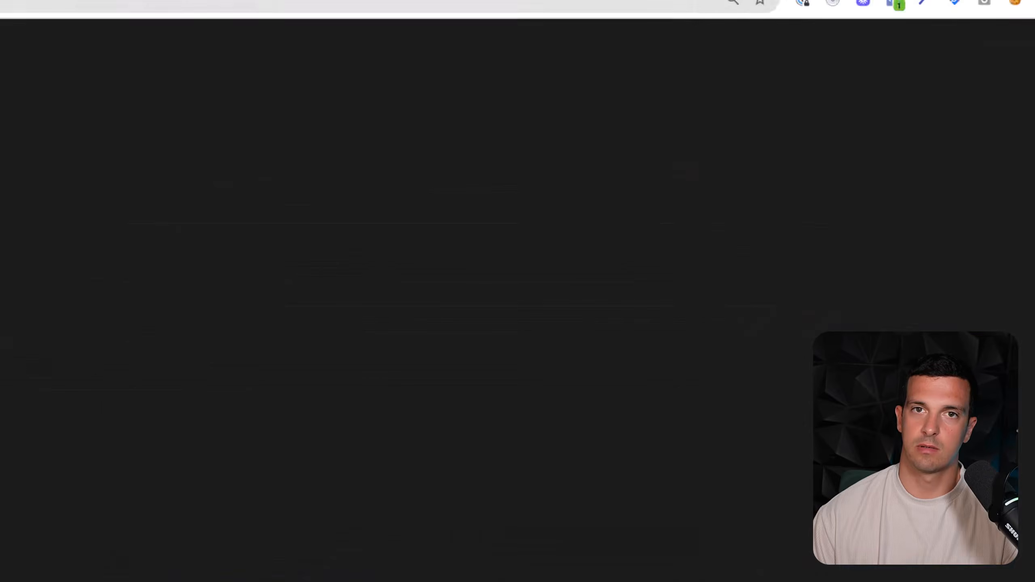
pyautogui.click(507, 16)
pyautogui.click(230, 16)
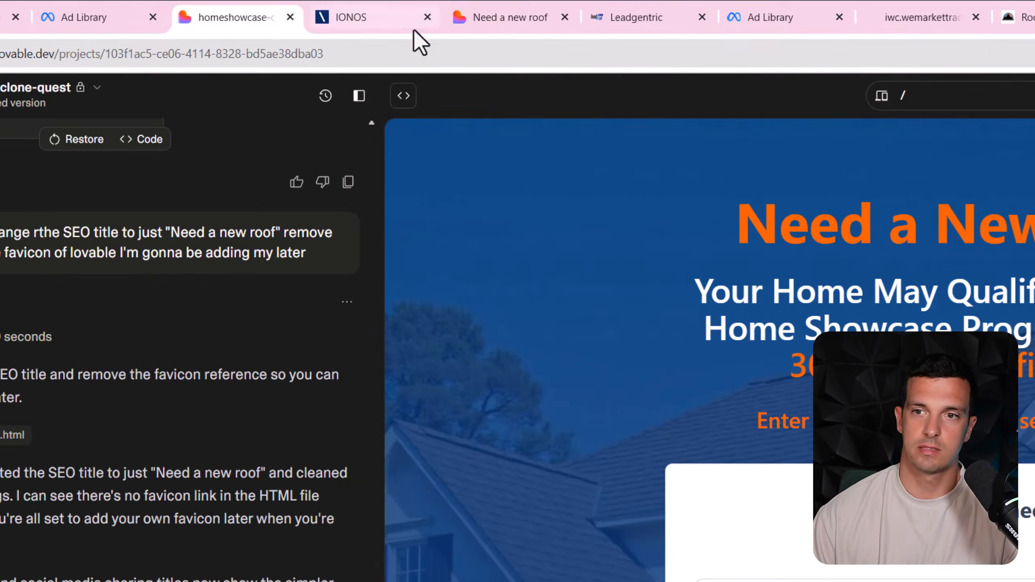
pyautogui.click(509, 16)
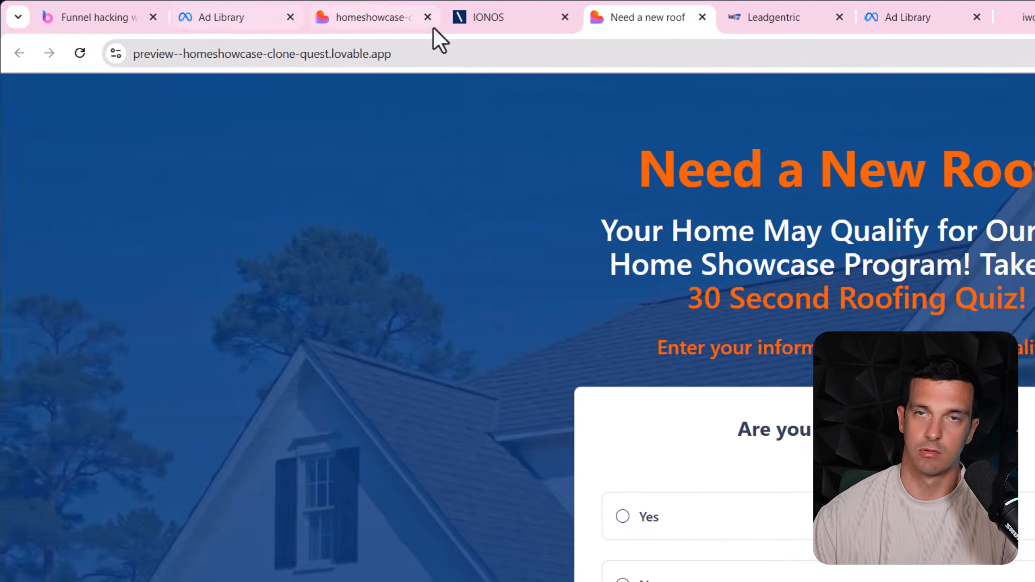
pyautogui.click(336, 18)
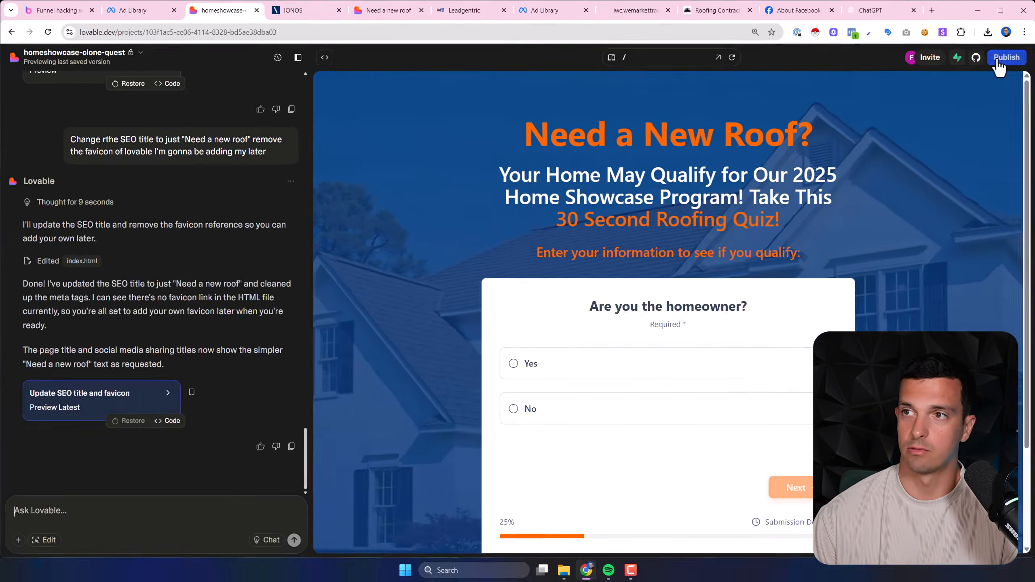
# Open the published site homeshowcase-clone-quest.lovable.app from the publishing options and review the page and its address
pyautogui.click(996, 61)
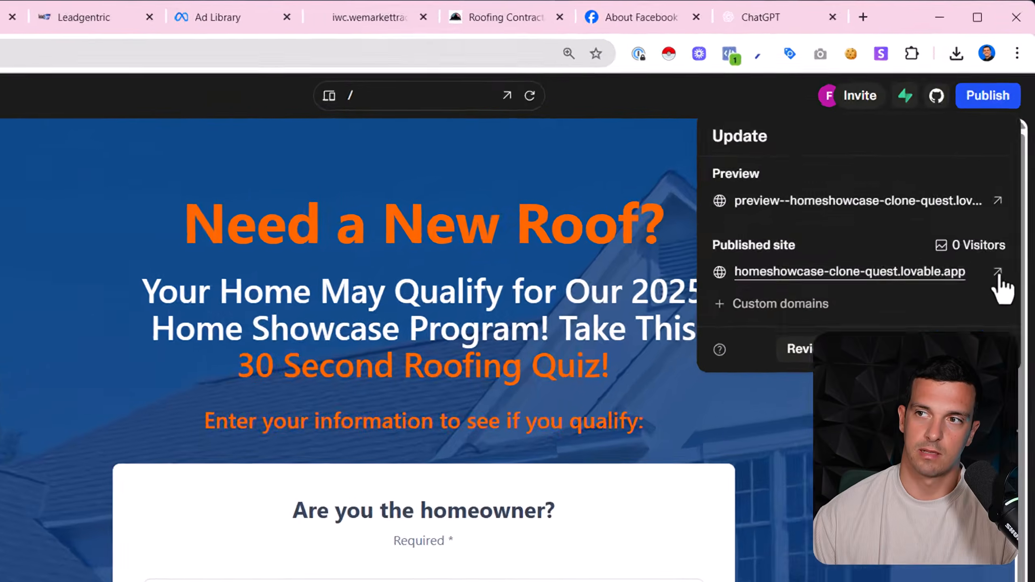
pyautogui.click(862, 165)
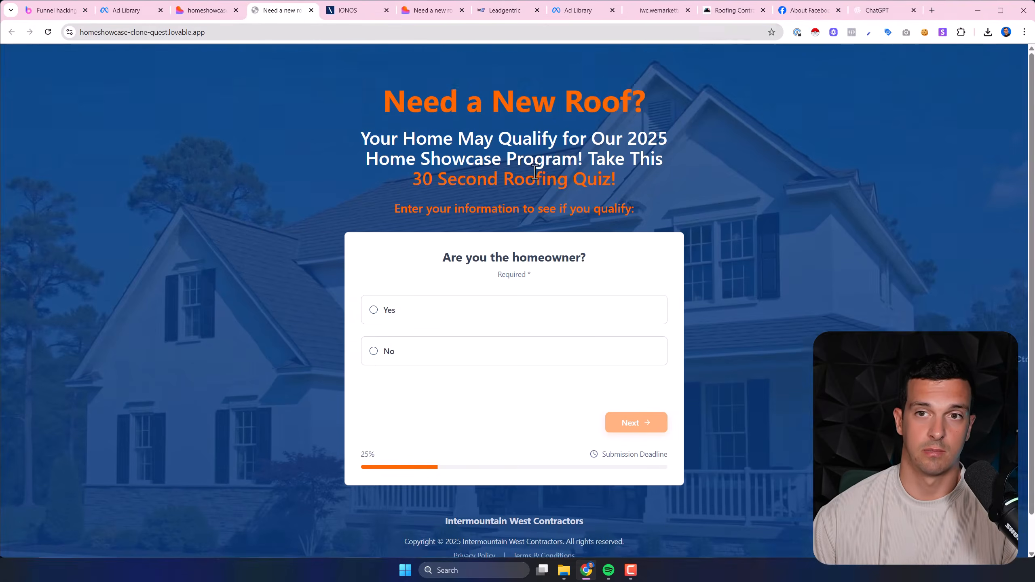
pyautogui.scroll(-2, 561, 234)
pyautogui.scroll(2, 561, 235)
pyautogui.moveTo(144, 32); pyautogui.dragTo(223, 33)
pyautogui.click(514, 173)
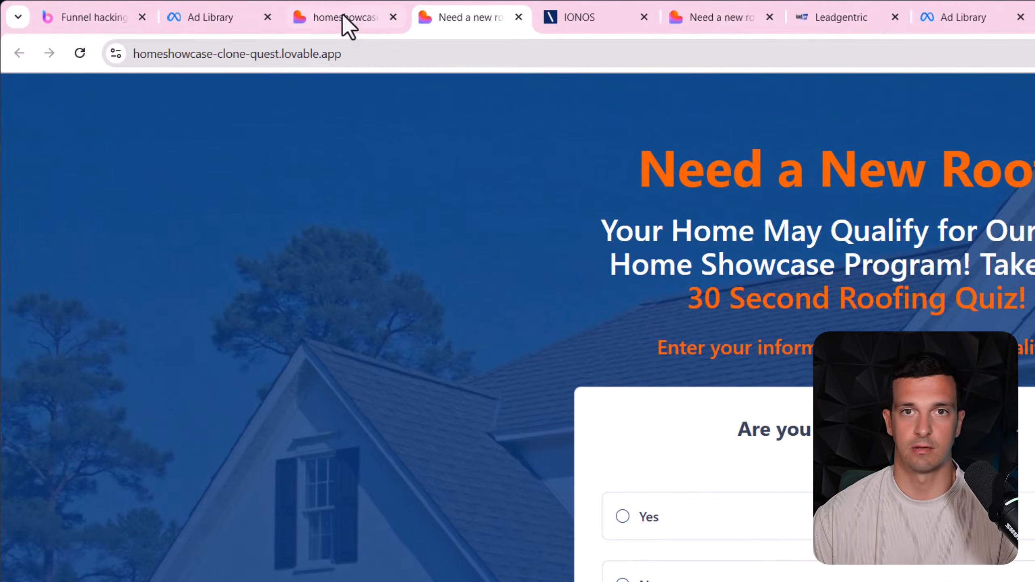
# Return to the Lovable project, dismiss the publishing options and look over the quiz page preview
pyautogui.click(336, 20)
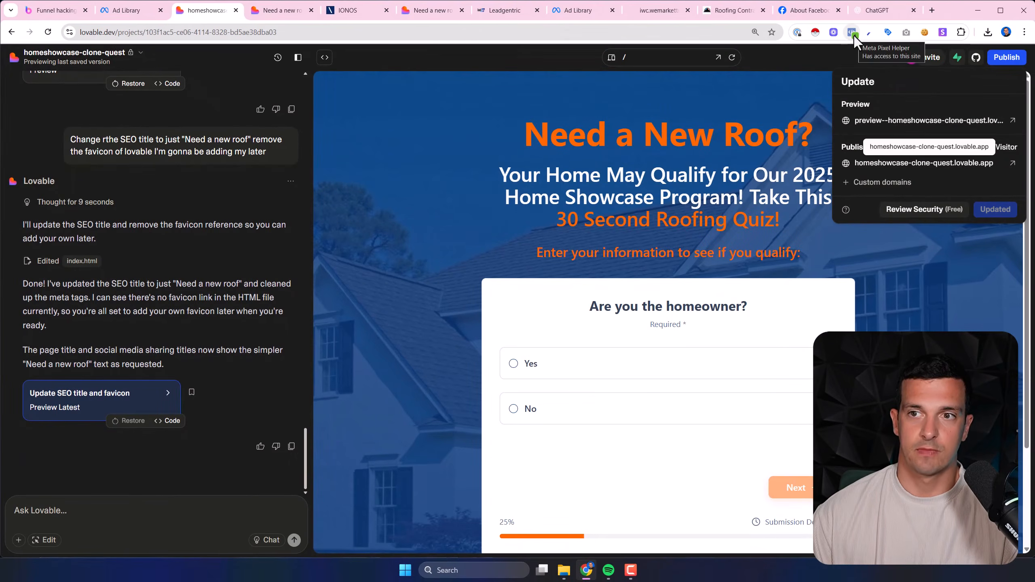
pyautogui.click(132, 516)
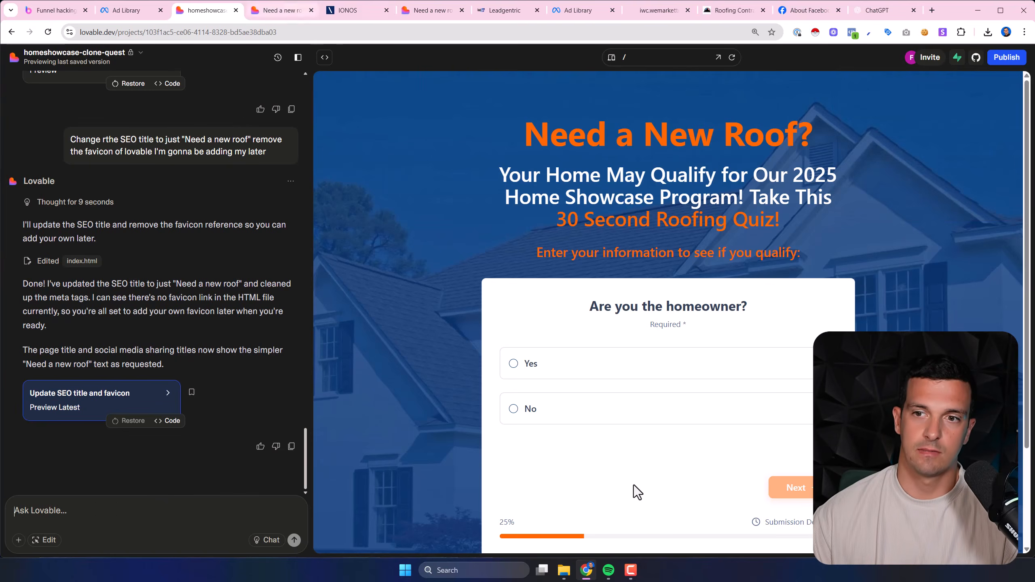
pyautogui.scroll(-3, 571, 420)
pyautogui.scroll(2, 580, 268)
# Run through the published quiz with Yes, Roof Replacement and Single Family Home to reach the contact information form
pyautogui.click(280, 6)
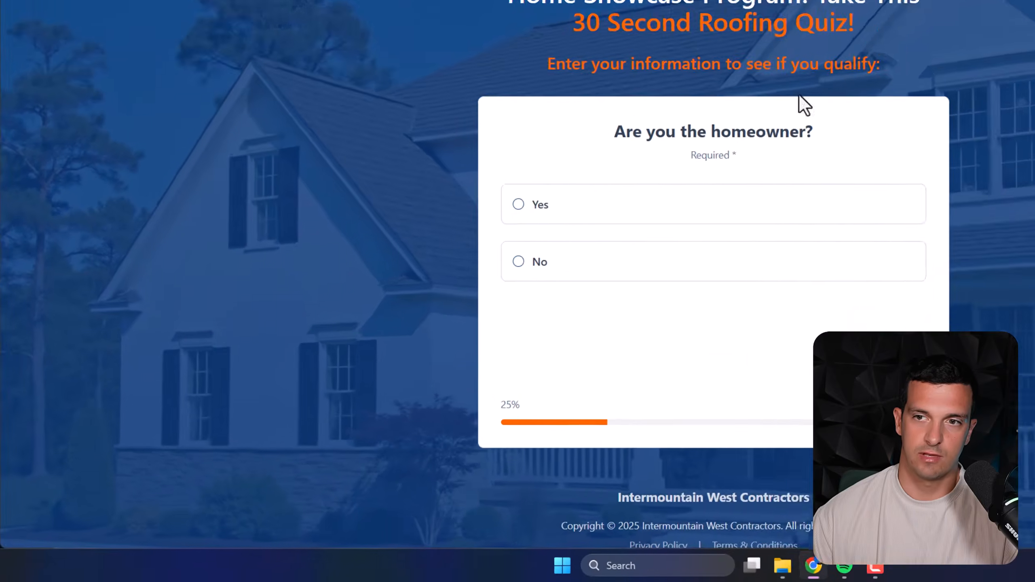
pyautogui.click(462, 315)
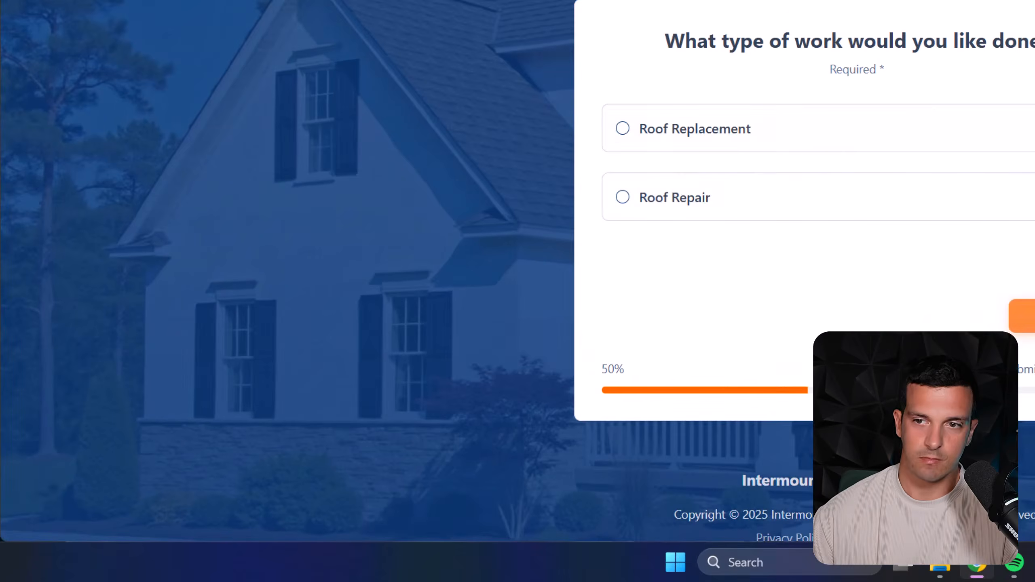
pyautogui.click(705, 130)
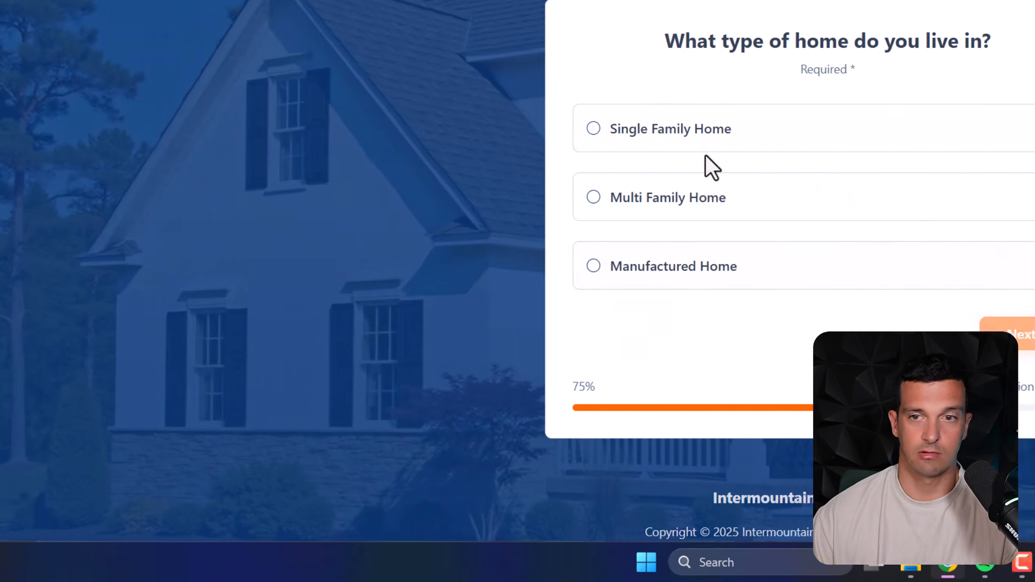
pyautogui.click(745, 143)
pyautogui.click(1029, 334)
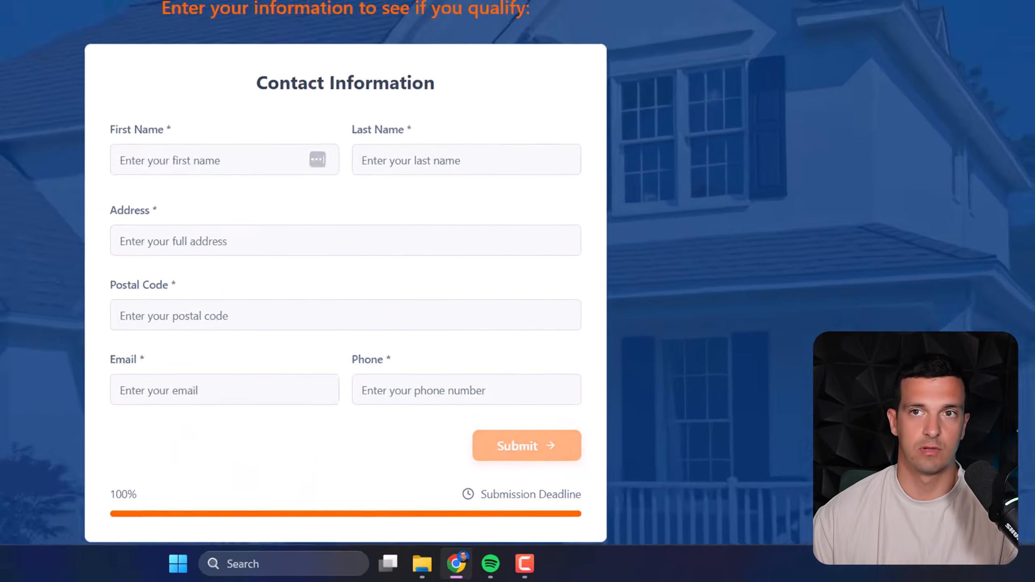
# Switch to the Leadgentric account to view the CRM, and return to the Lovable project
pyautogui.click(505, 10)
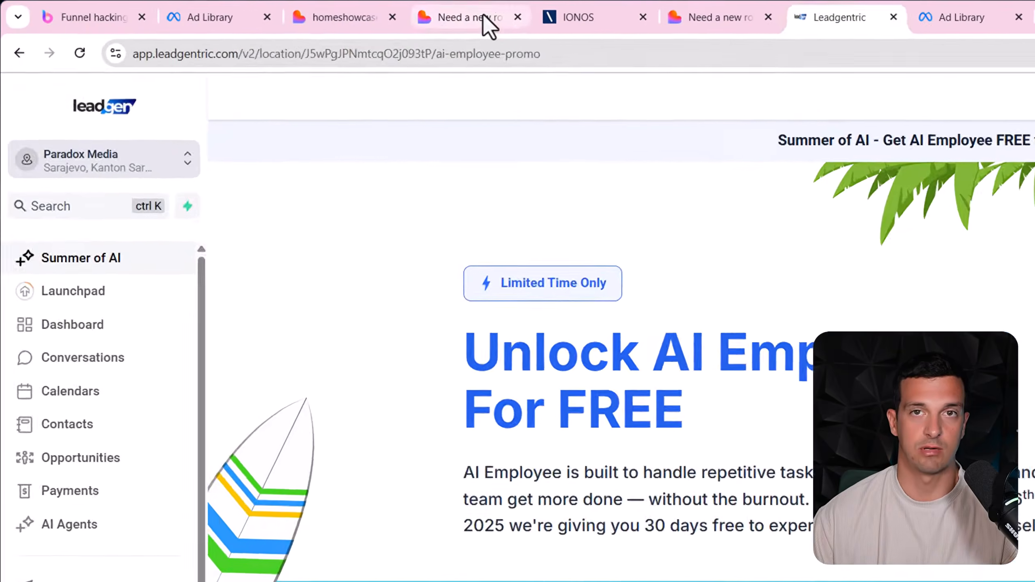
pyautogui.click(290, 12)
pyautogui.click(341, 18)
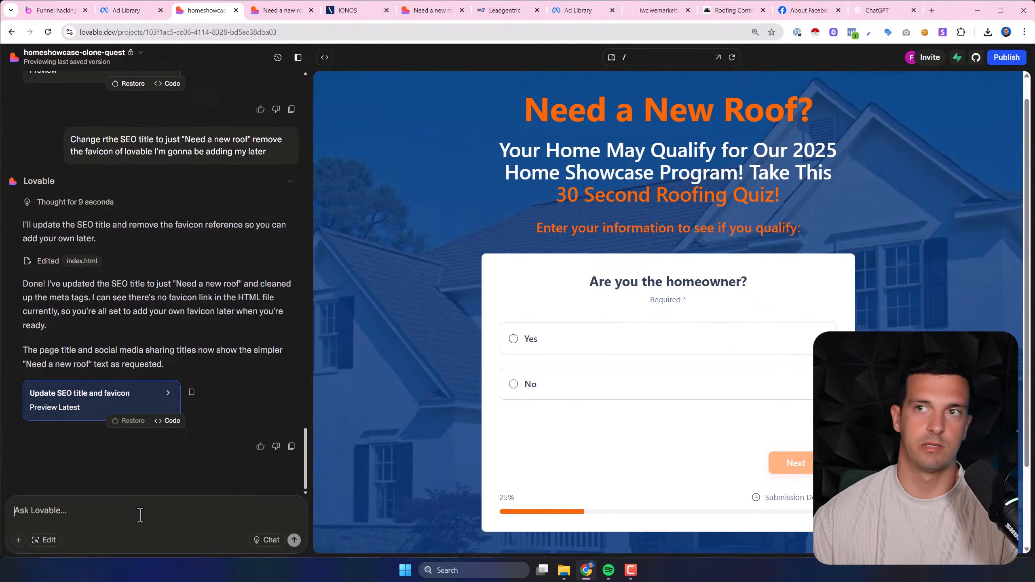
# Consult the original Roofing Contractor page, return to the Lovable project and start writing a new chat prompt
pyautogui.click(729, 10)
pyautogui.click(293, 53)
pyautogui.click(340, 17)
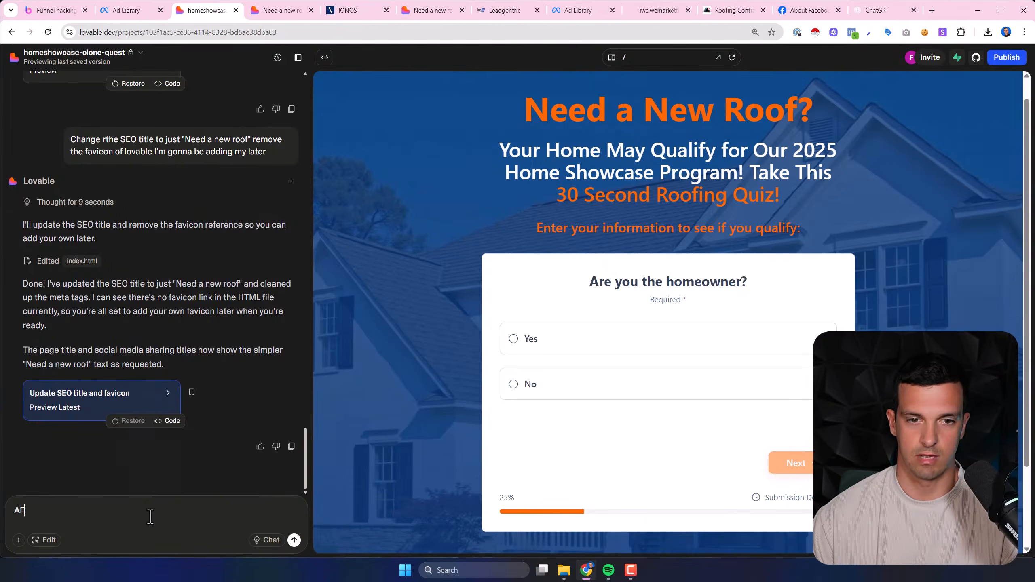
pyautogui.write('te')
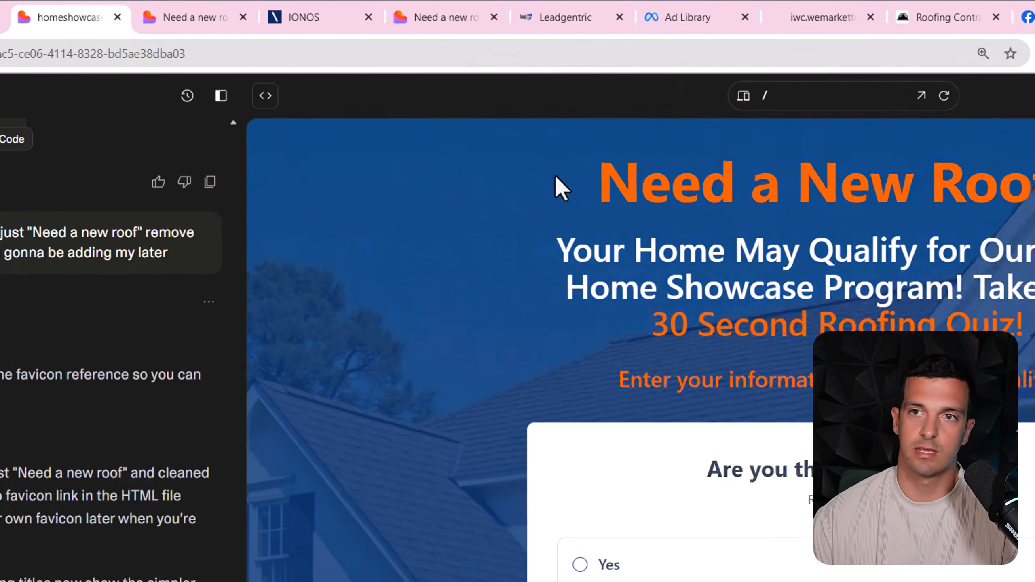
pyautogui.moveTo(486, 104); pyautogui.dragTo(709, 347)
pyautogui.click(510, 261)
pyautogui.moveTo(208, 53); pyautogui.dragTo(155, 57)
pyautogui.click(663, 273)
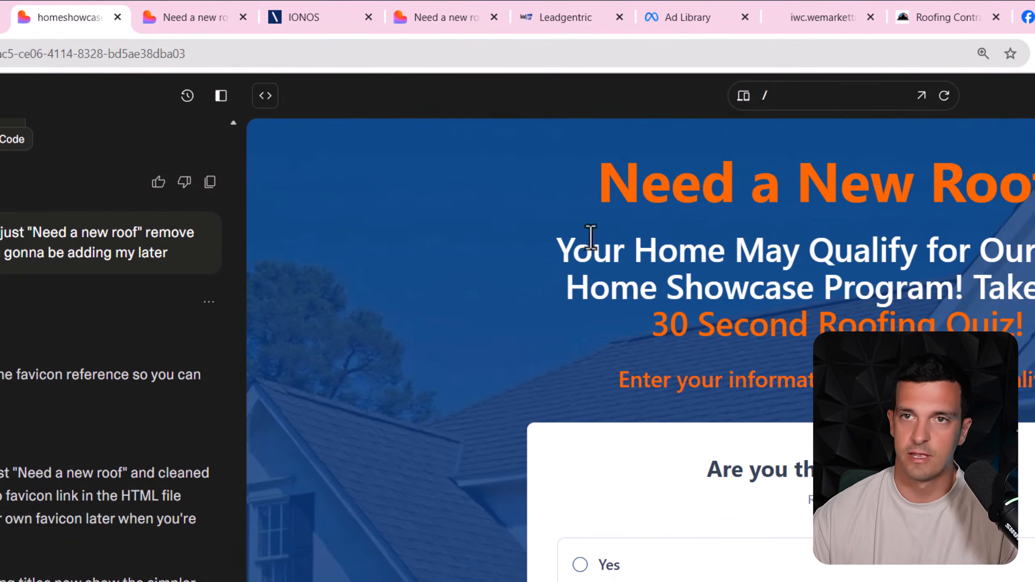
# Switch to the project's preview page, reload it and review its preview address and the quiz
pyautogui.click(501, 17)
pyautogui.click(80, 53)
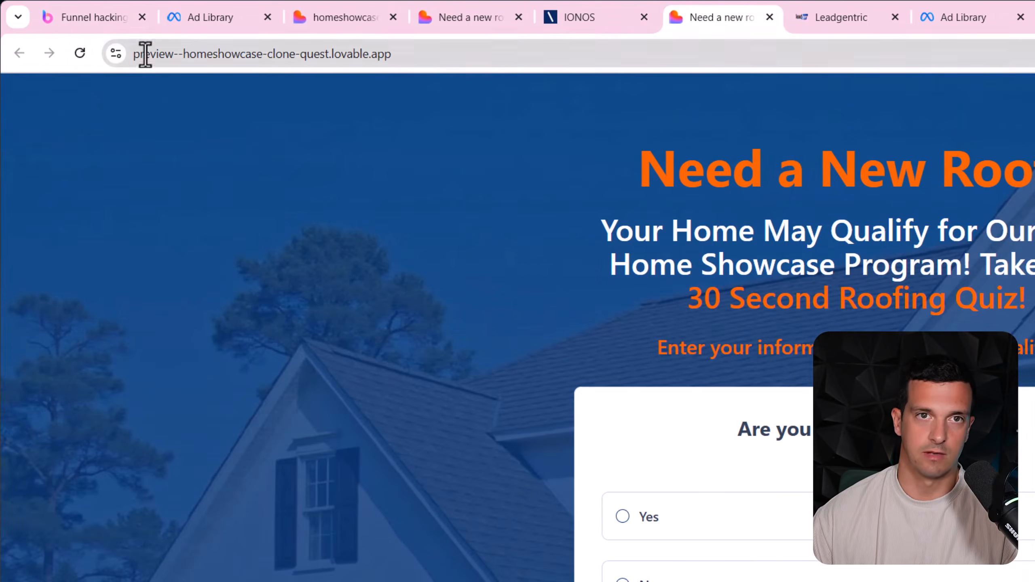
pyautogui.moveTo(144, 54); pyautogui.dragTo(589, 54)
pyautogui.click(739, 190)
pyautogui.scroll(-2, 751, 416)
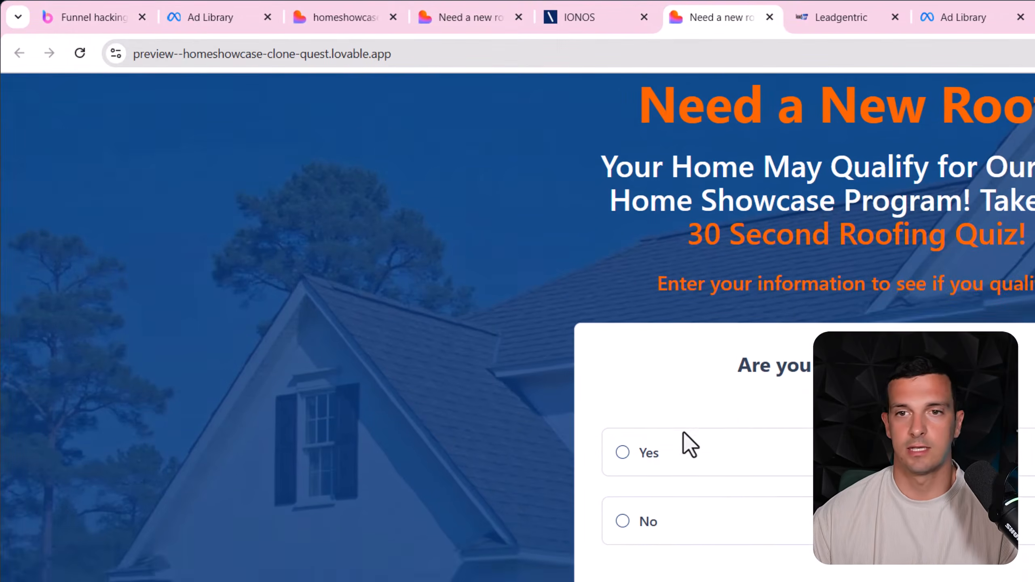
# Run through the preview quiz with Yes and Roof Replacement to reach and review the contact information form
pyautogui.scroll(2, 627, 521)
pyautogui.click(624, 517)
pyautogui.click(527, 328)
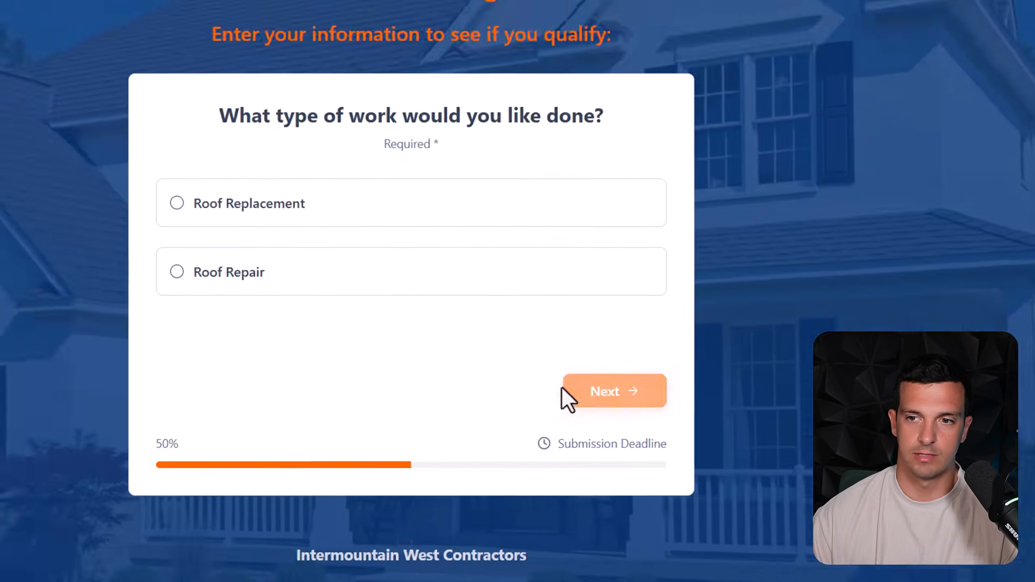
pyautogui.click(188, 214)
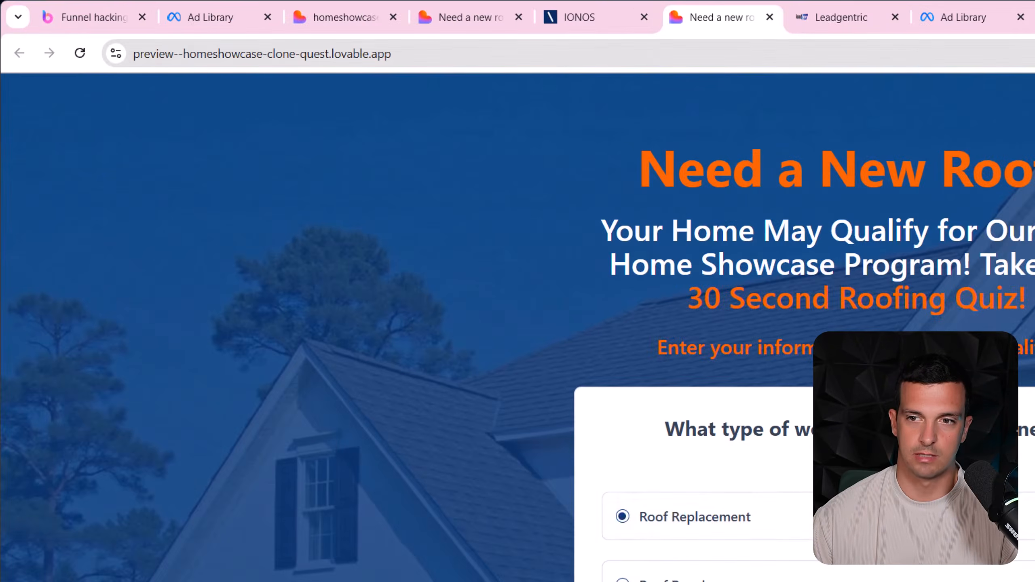
pyautogui.click(640, 527)
pyautogui.click(585, 387)
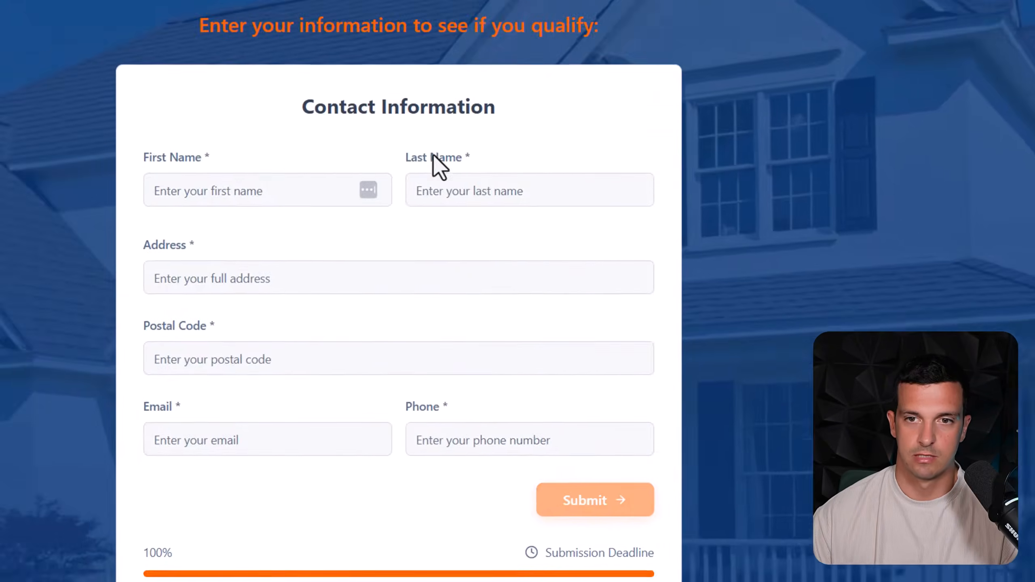
pyautogui.moveTo(528, 337); pyautogui.dragTo(693, 542)
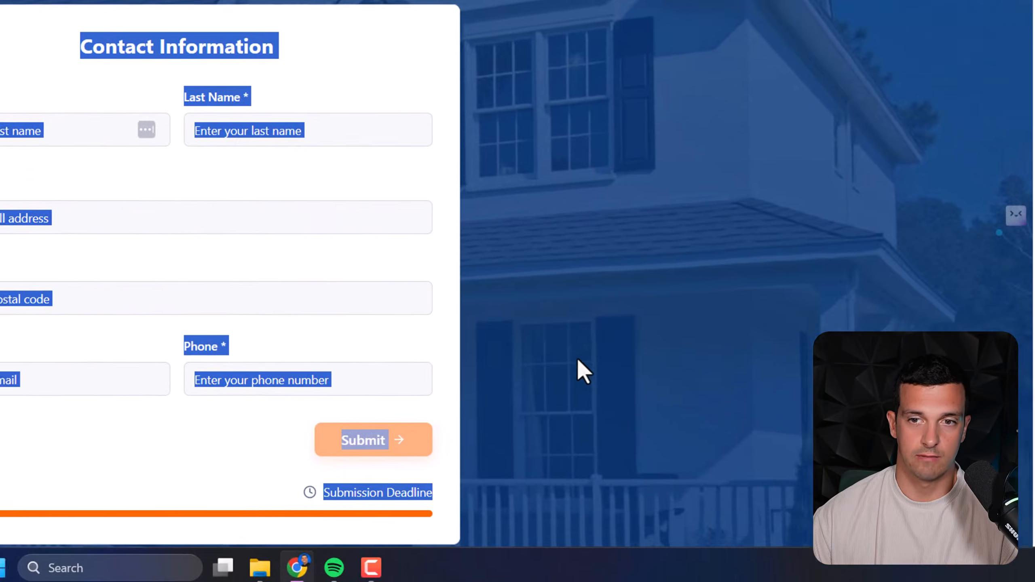
pyautogui.click(576, 356)
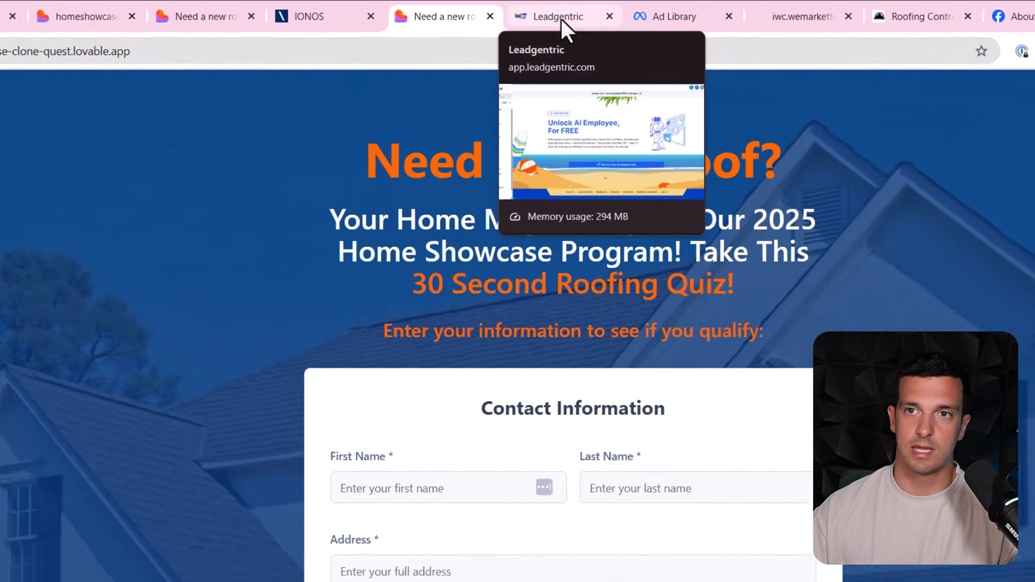
# Switch to Leadgentric and create a new automation workflow from scratch
pyautogui.click(509, 16)
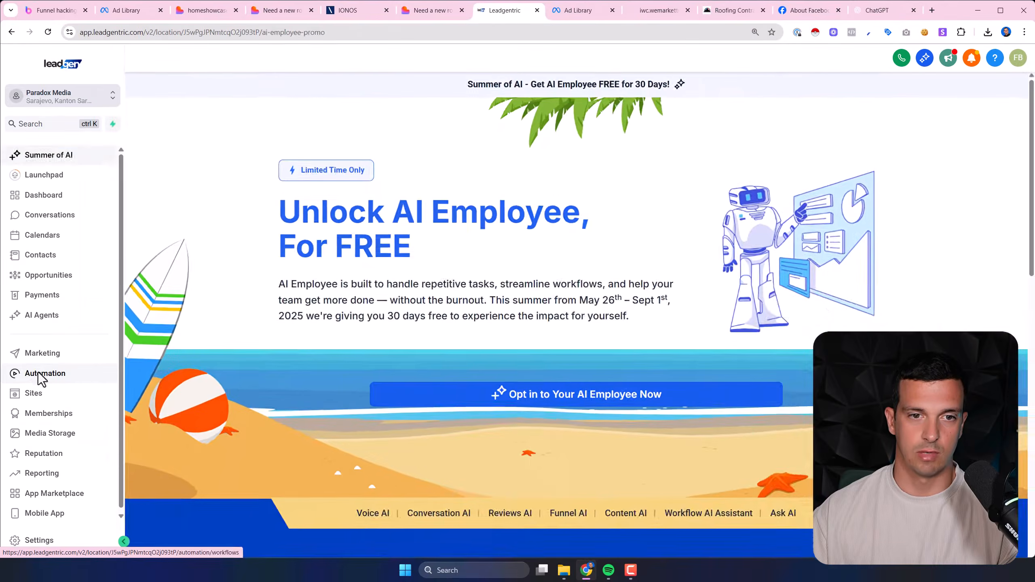
pyautogui.click(41, 373)
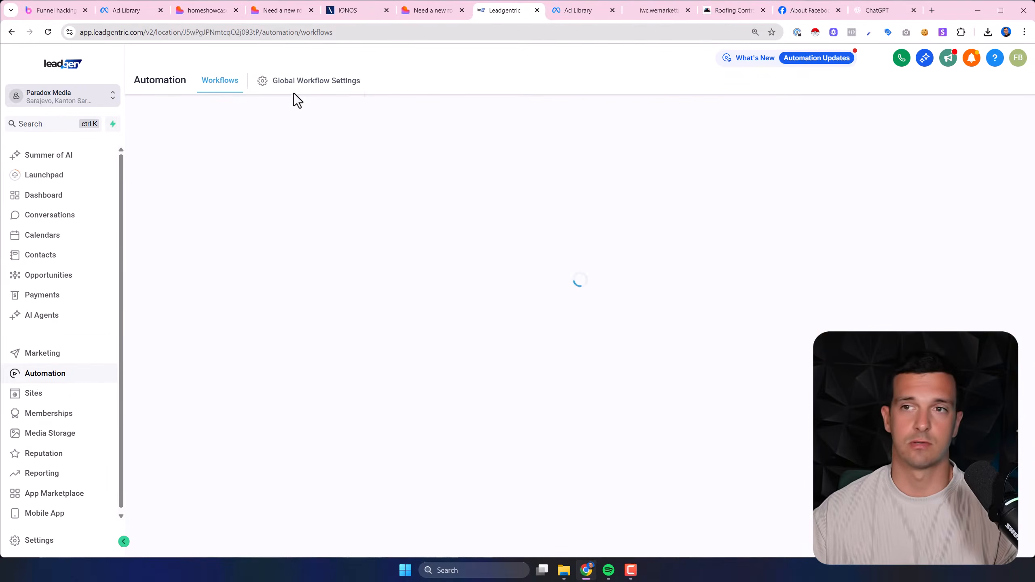
pyautogui.click(876, 125)
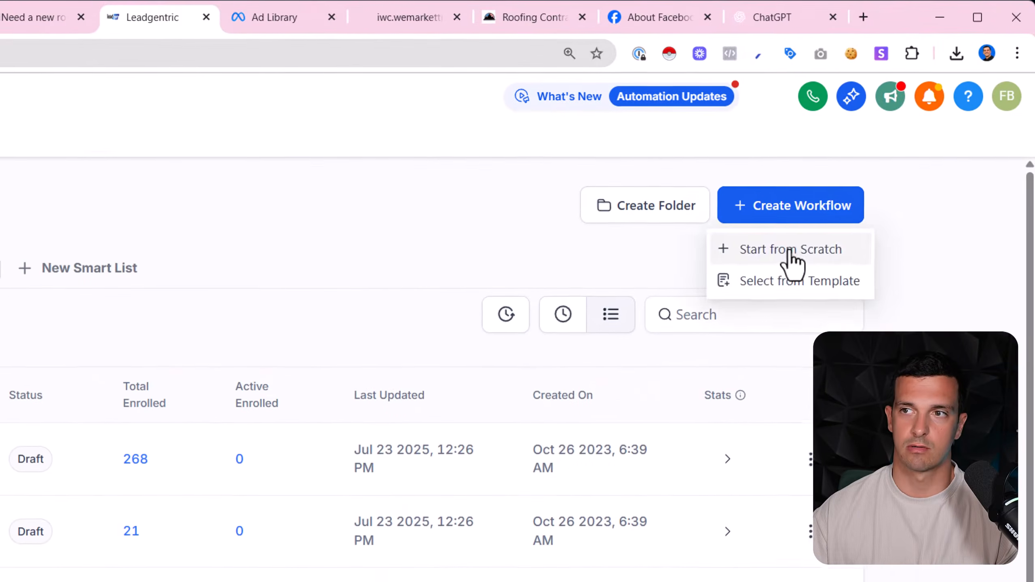
pyautogui.click(887, 156)
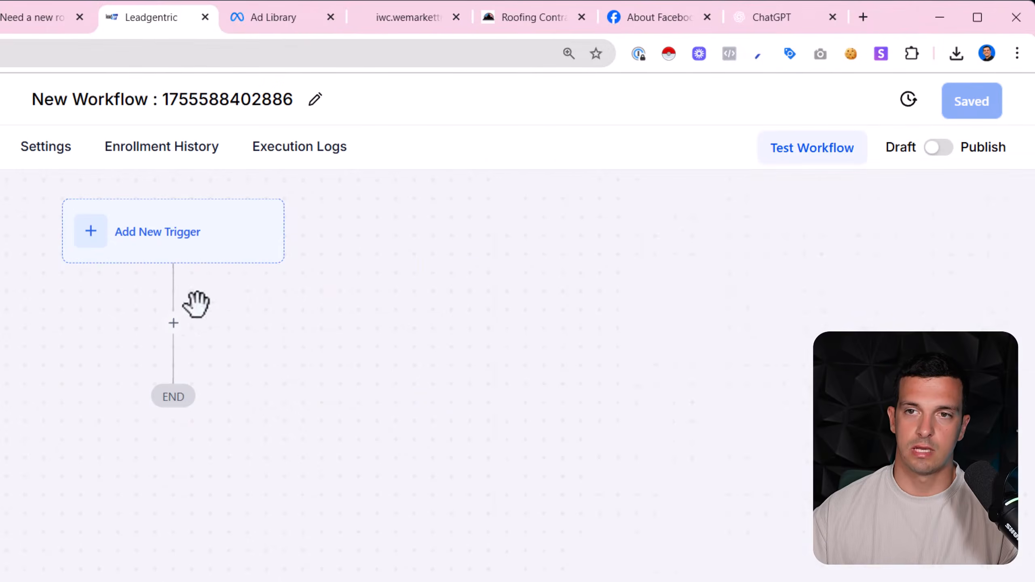
# Add an Inbound Webhook trigger to the workflow and copy its generated URL
pyautogui.click(183, 238)
pyautogui.click(666, 278)
pyautogui.write('webhoo')
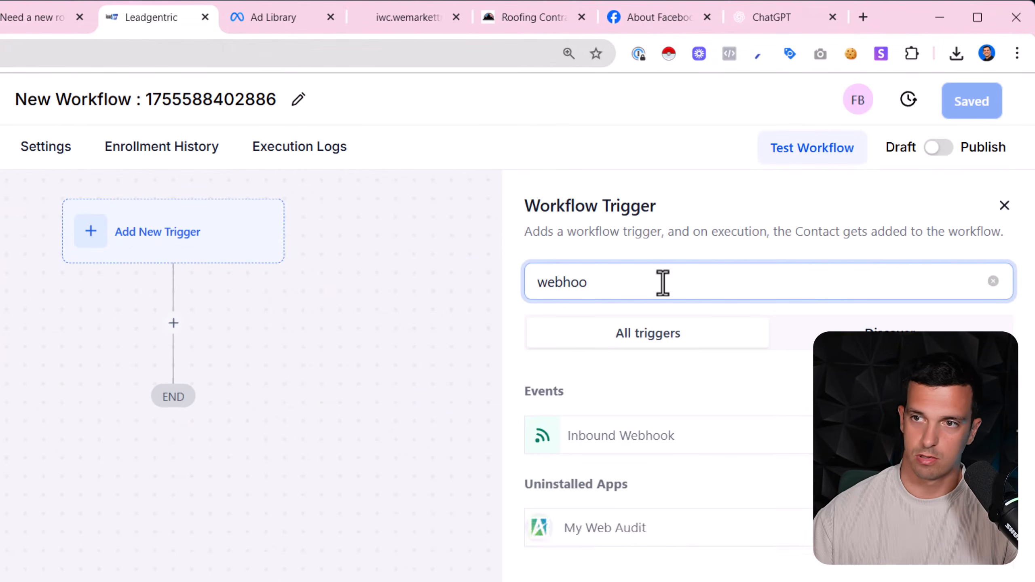
pyautogui.click(629, 437)
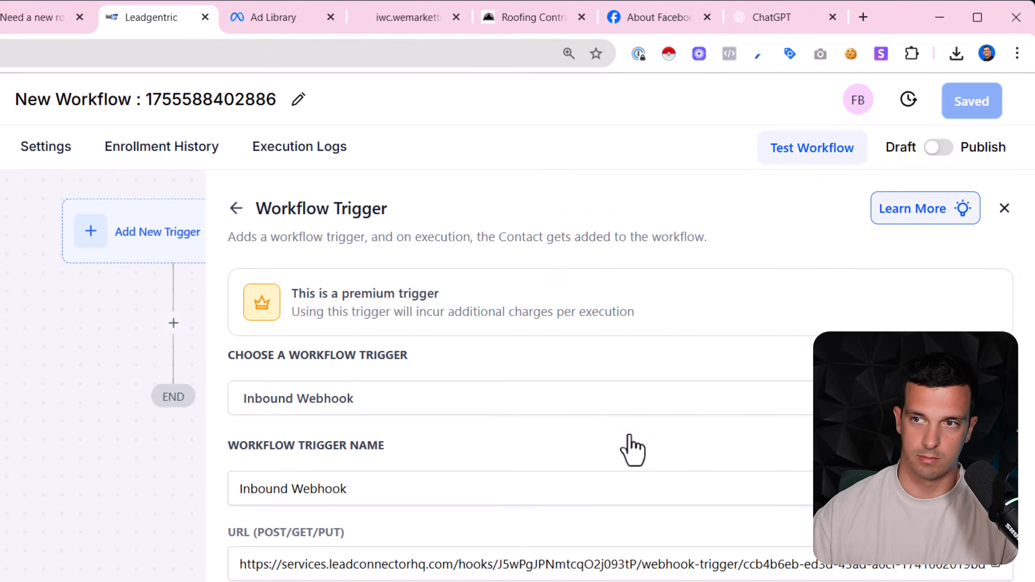
pyautogui.click(494, 564)
pyautogui.tripleClick(497, 252)
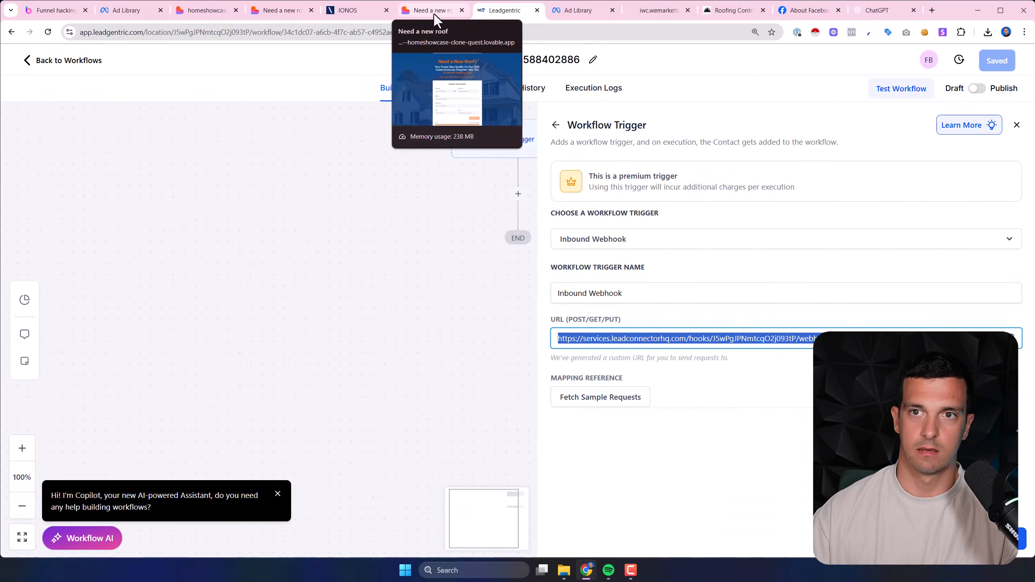
# Return to the Lovable project and get its chat prompt ready for a new message
pyautogui.click(433, 14)
pyautogui.click(285, 13)
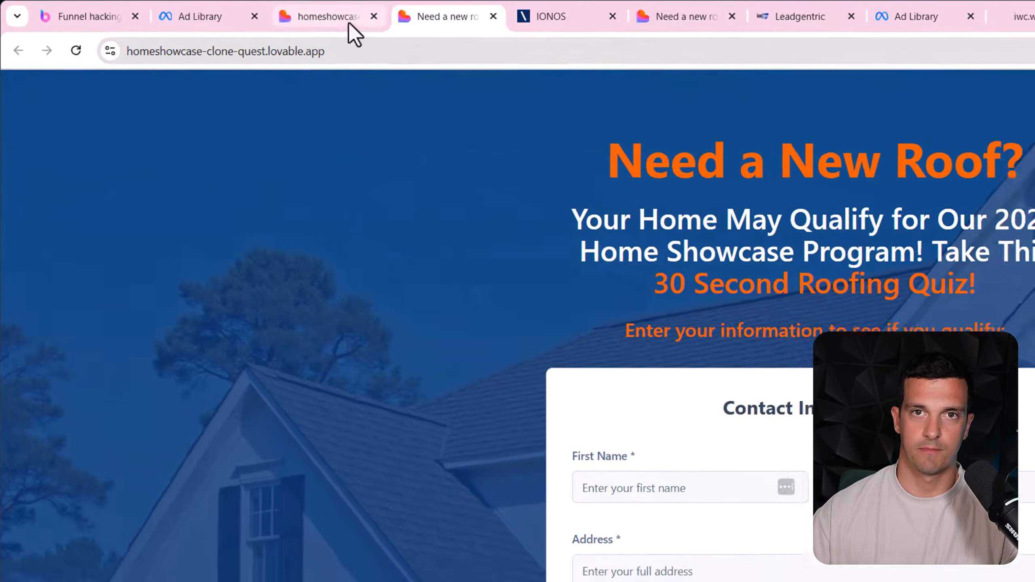
pyautogui.click(221, 13)
pyautogui.click(230, 571)
pyautogui.write('AFte')
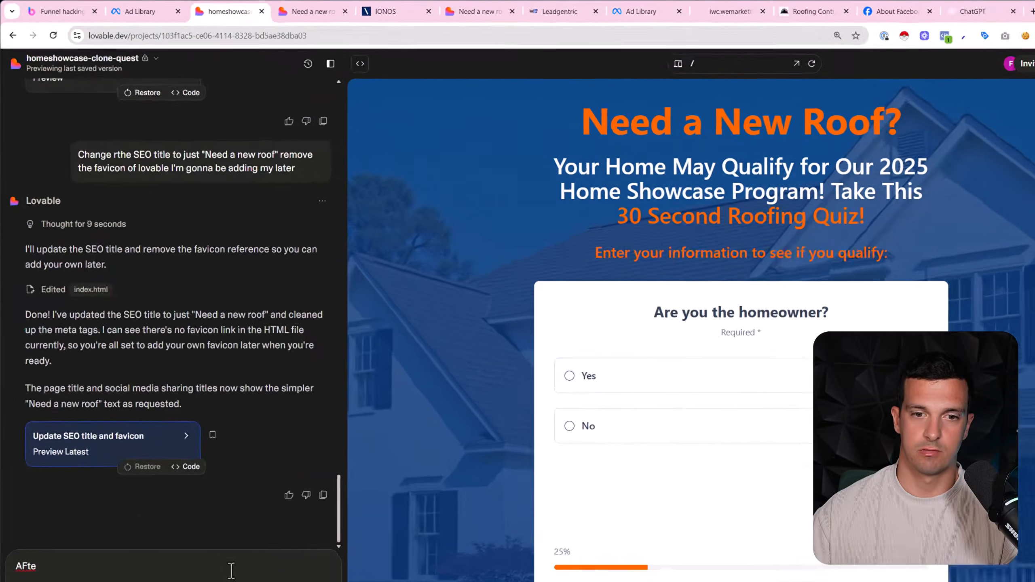
pyautogui.press('BackSpace')
pyautogui.press('BackSpace')
pyautogui.press('BackSpace')
pyautogui.write('fte')
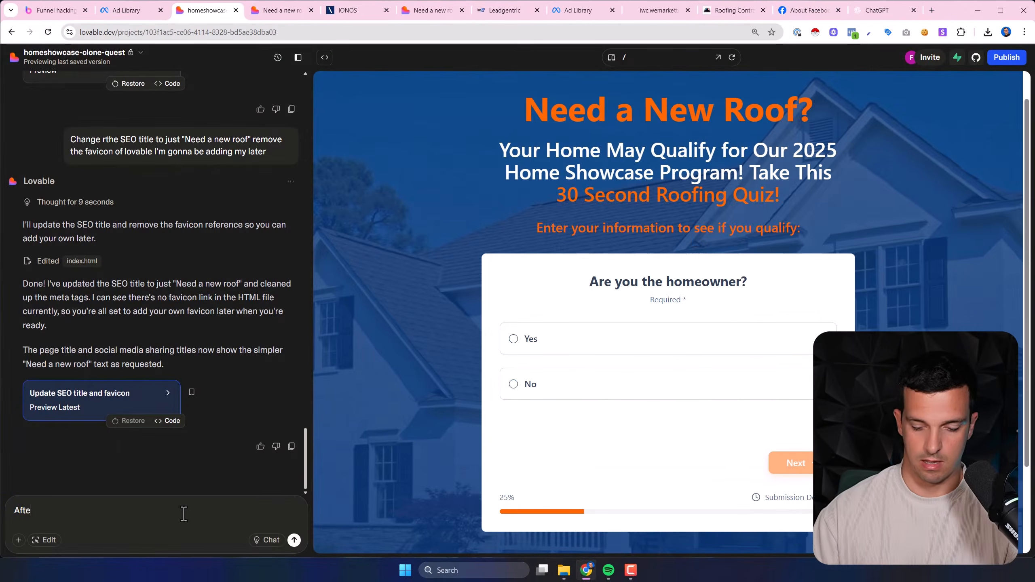
pyautogui.write('r they')
pyautogui.hotkey('ctrl', 'a')
pyautogui.write('Add t')
pyautogui.hotkey('ctrl', 'a')
pyautogui.press('BackSpace')
# Submit the prompt "Send information from this form when someone fills it to this webhook" with the copied webhook URL
pyautogui.write('Send')
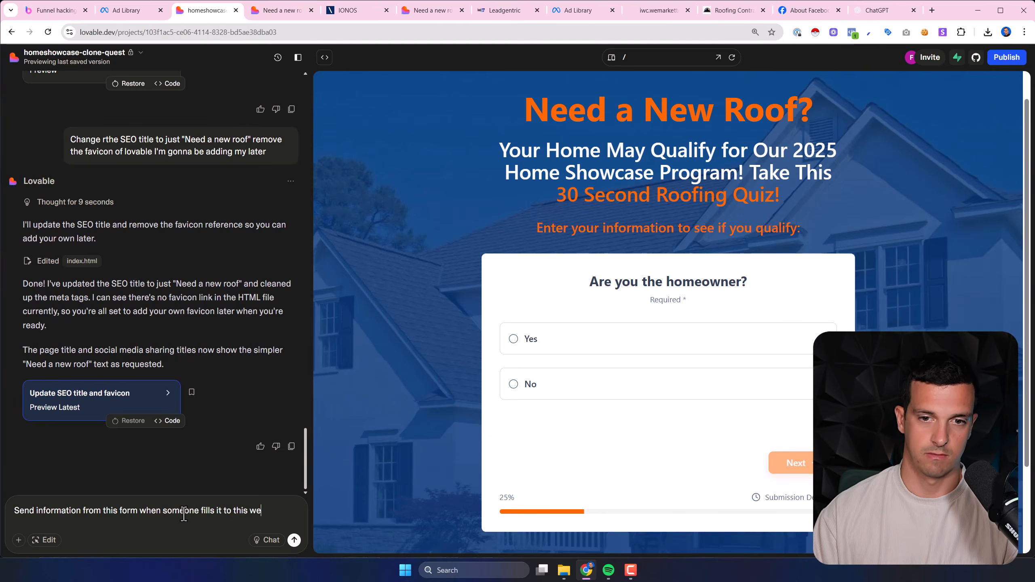
pyautogui.hotkey('ctrl', 'v')
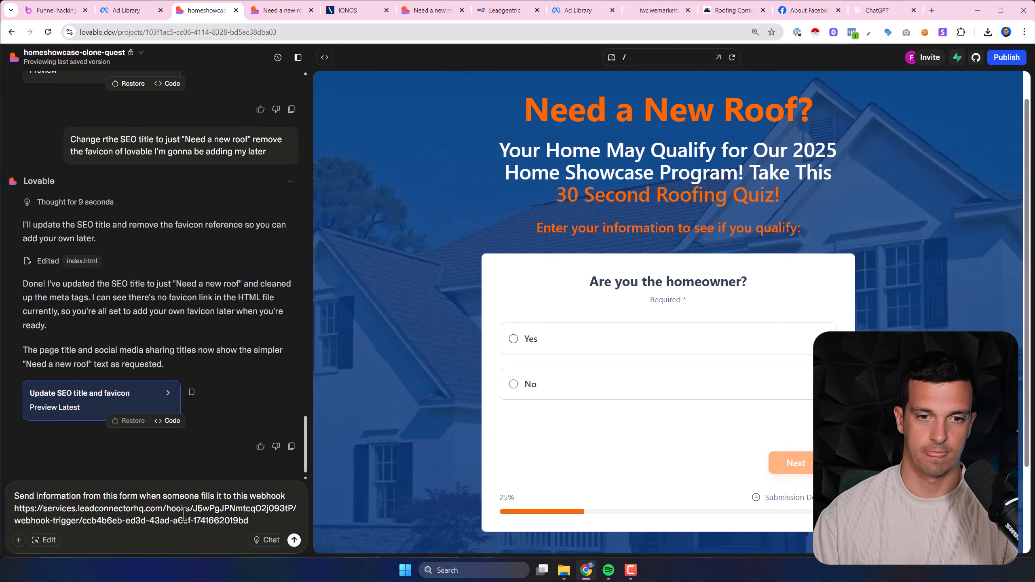
pyautogui.press('Return')
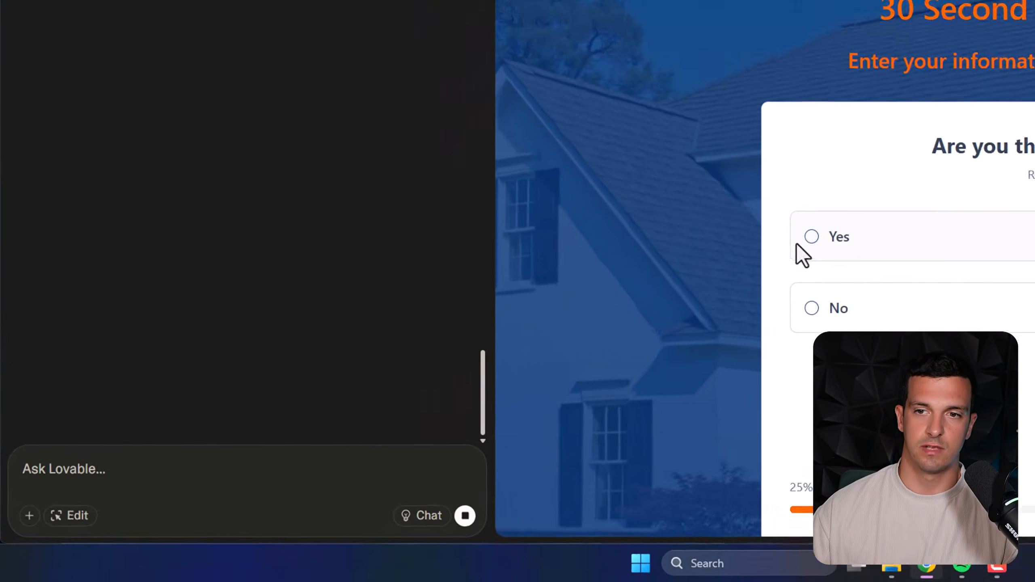
# Answer Yes to the homeowner question in the project preview and read Lovable's reply about the webhook update
pyautogui.click(512, 342)
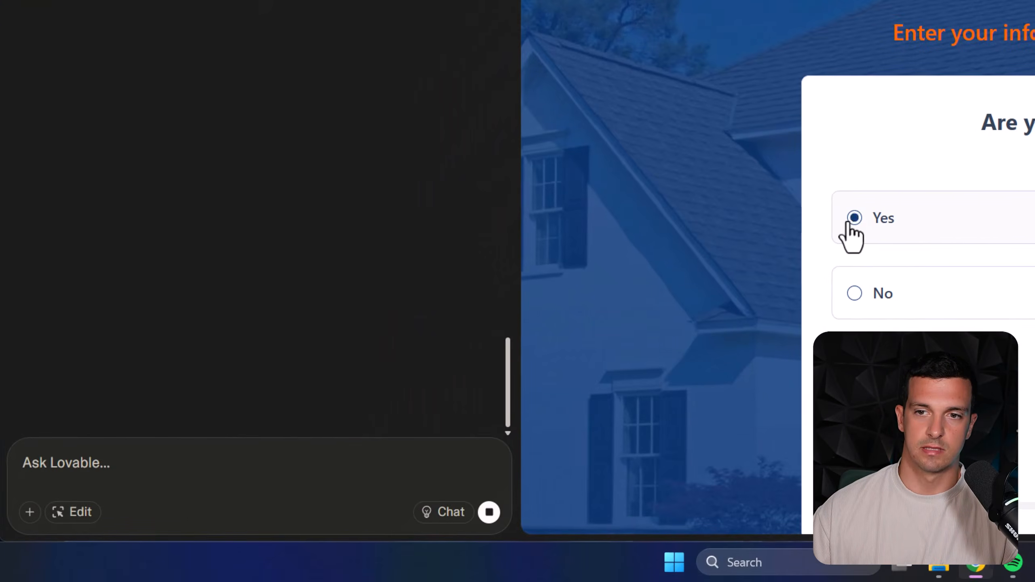
pyautogui.click(774, 424)
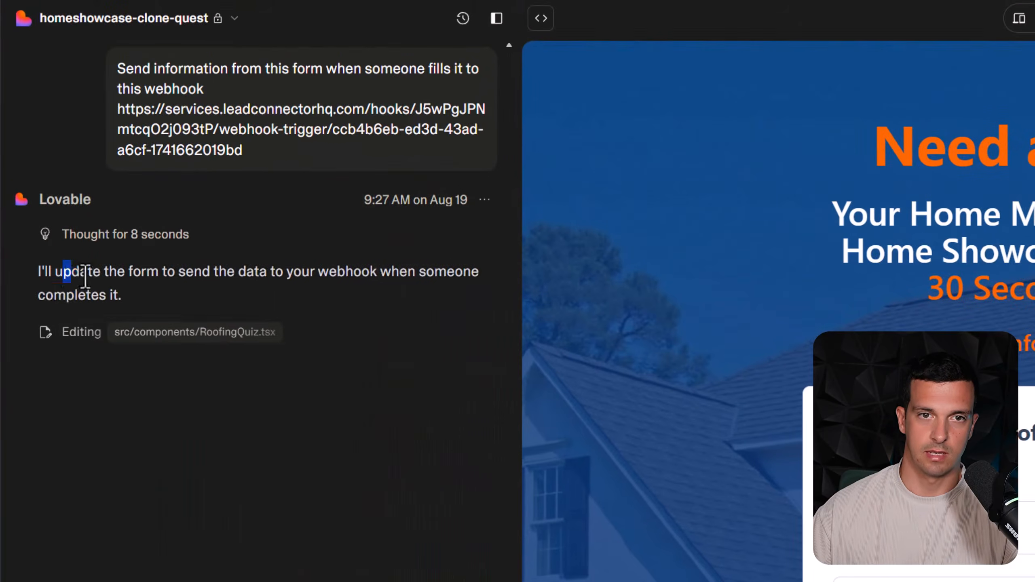
pyautogui.moveTo(63, 271); pyautogui.dragTo(228, 287)
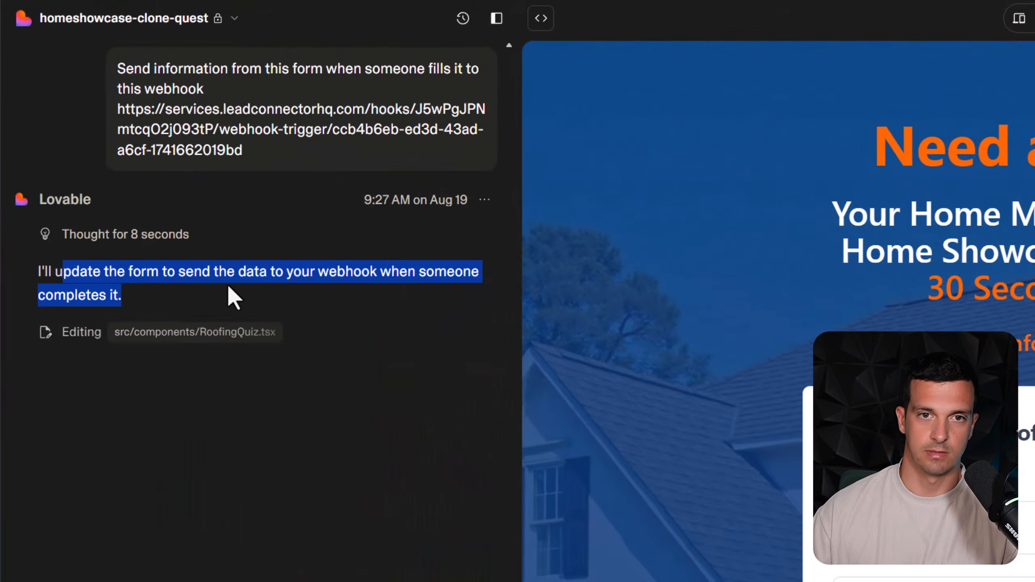
pyautogui.click(325, 295)
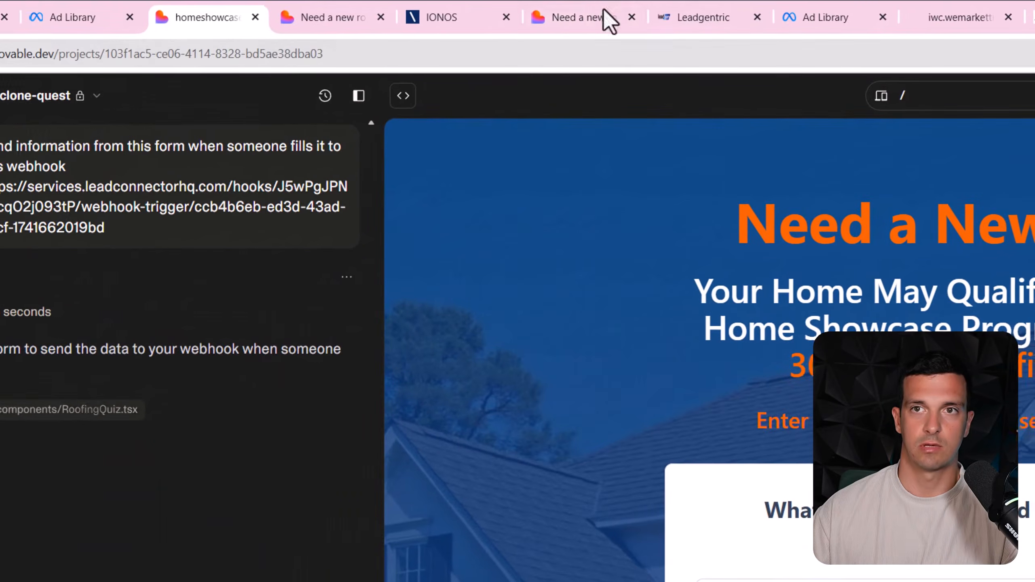
# Switch to the Leadgentric workflow and review the inbound webhook trigger's URL and sample request mapping
pyautogui.click(705, 17)
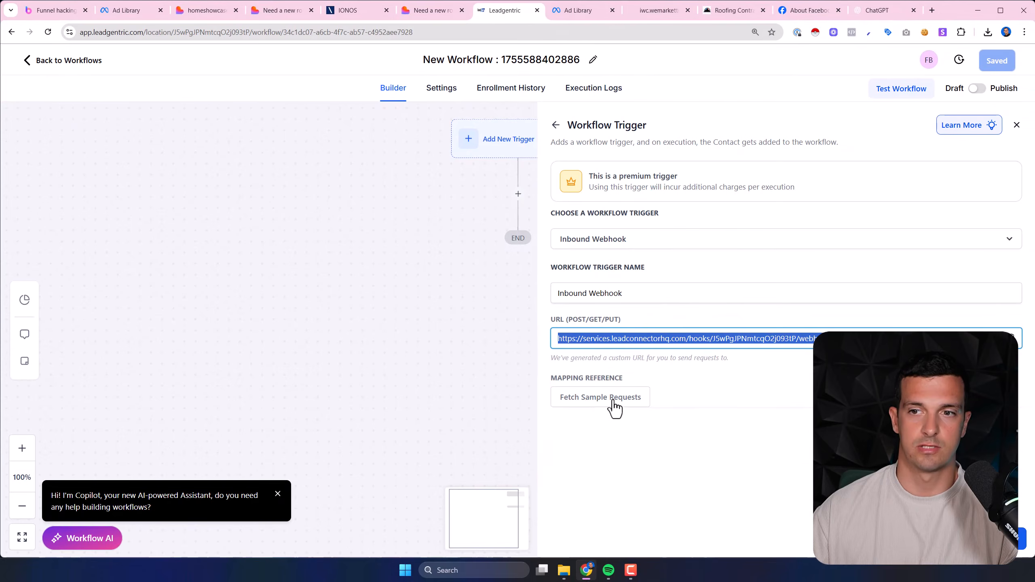
pyautogui.click(679, 392)
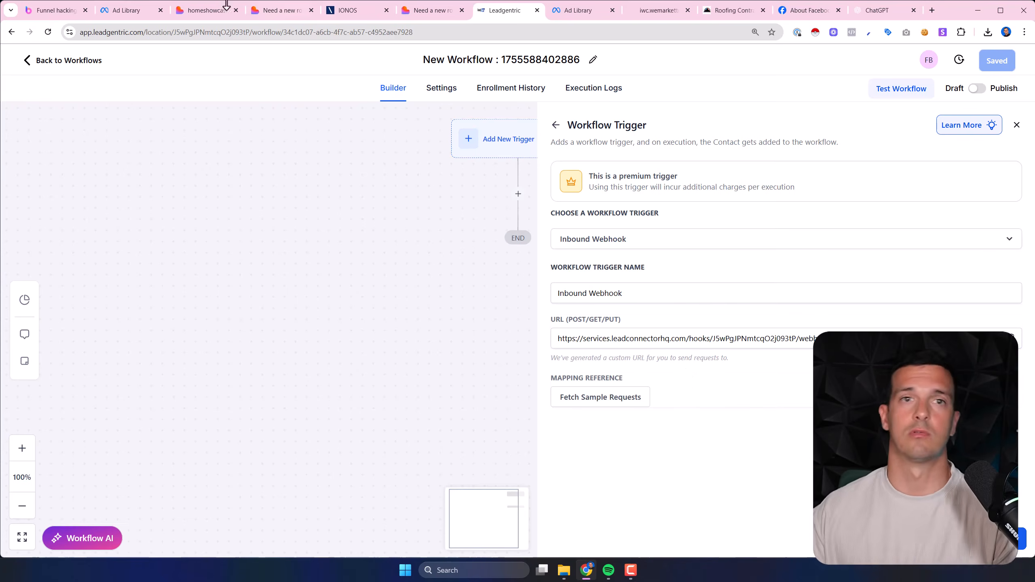
# Switch through the Lovable project and preview page to the published quiz, and dismiss the save identity prompt
pyautogui.click(564, 18)
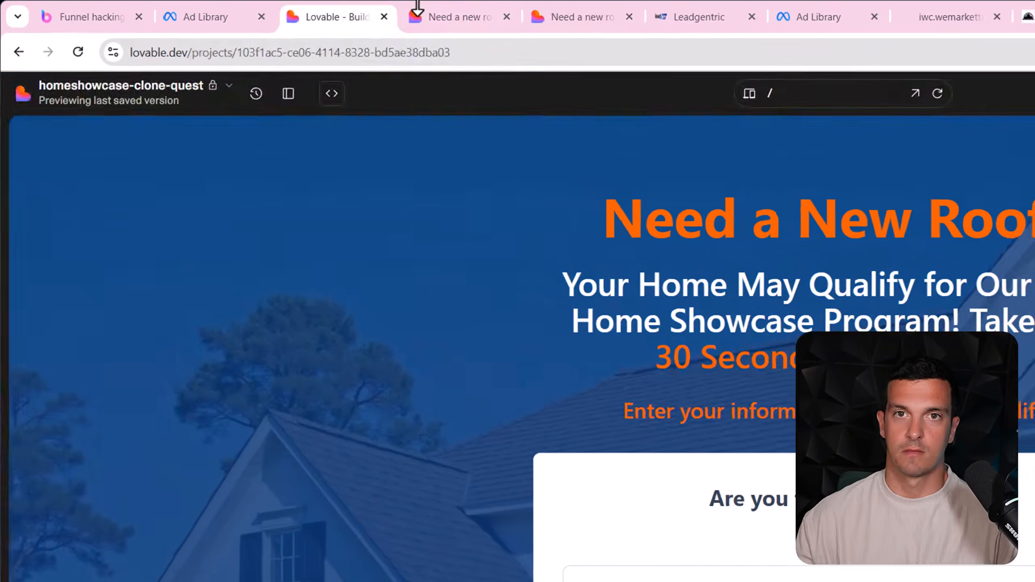
pyautogui.click(458, 20)
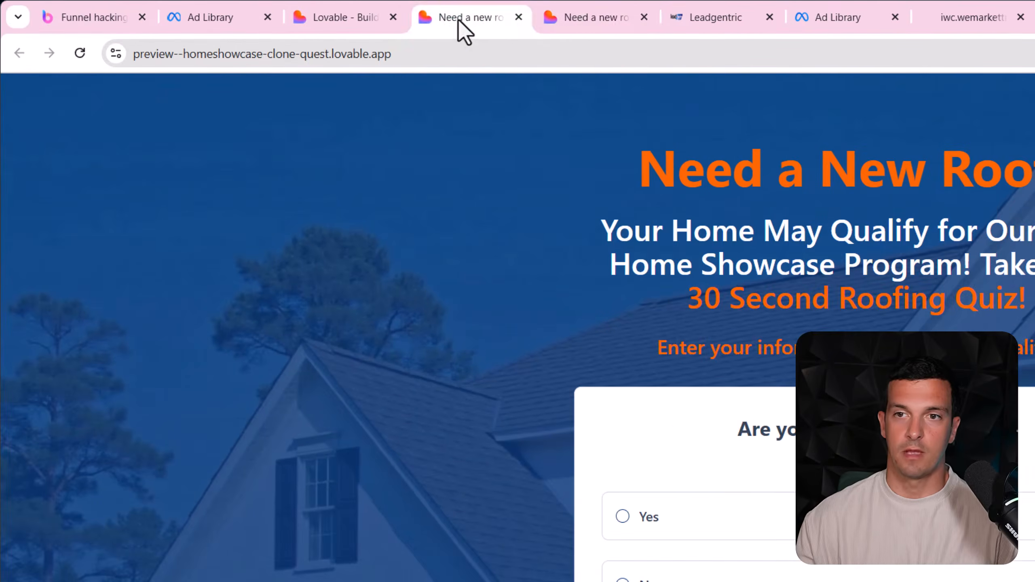
pyautogui.click(585, 18)
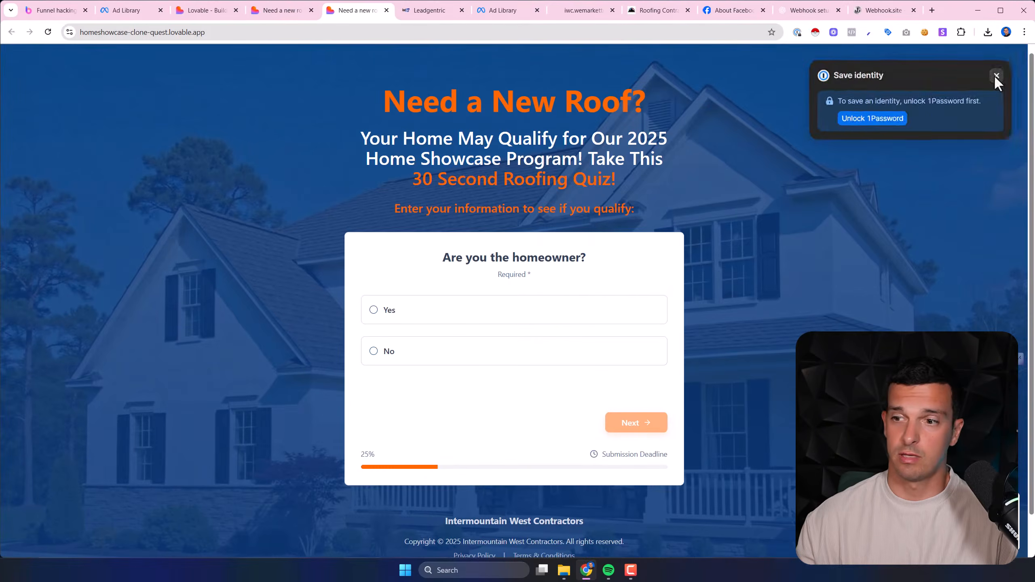
pyautogui.click(995, 76)
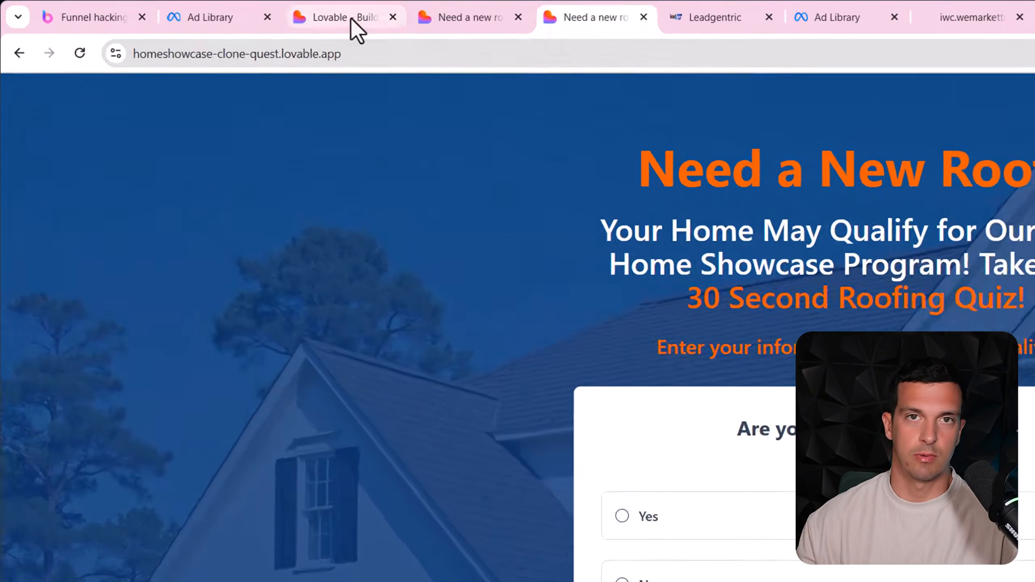
# Return to the Lovable project and read the Supabase integration description, then close it
pyautogui.click(210, 10)
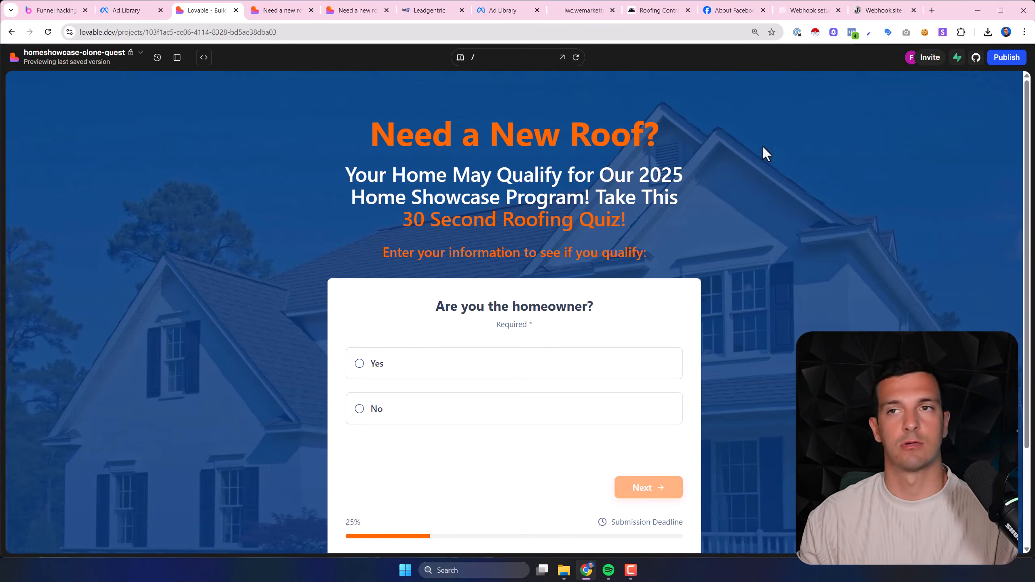
pyautogui.click(956, 57)
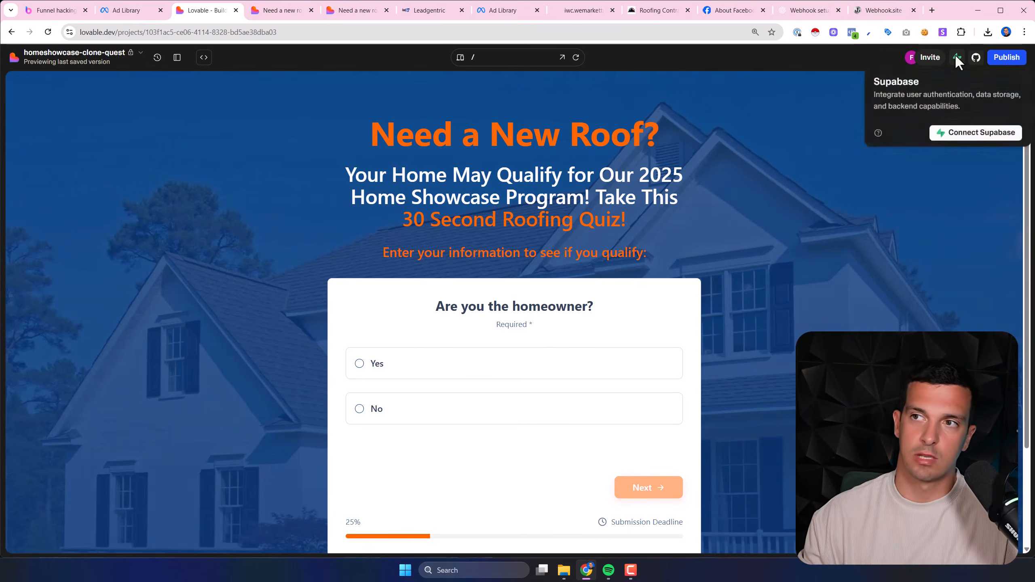
pyautogui.moveTo(875, 79); pyautogui.dragTo(976, 109)
pyautogui.click(949, 221)
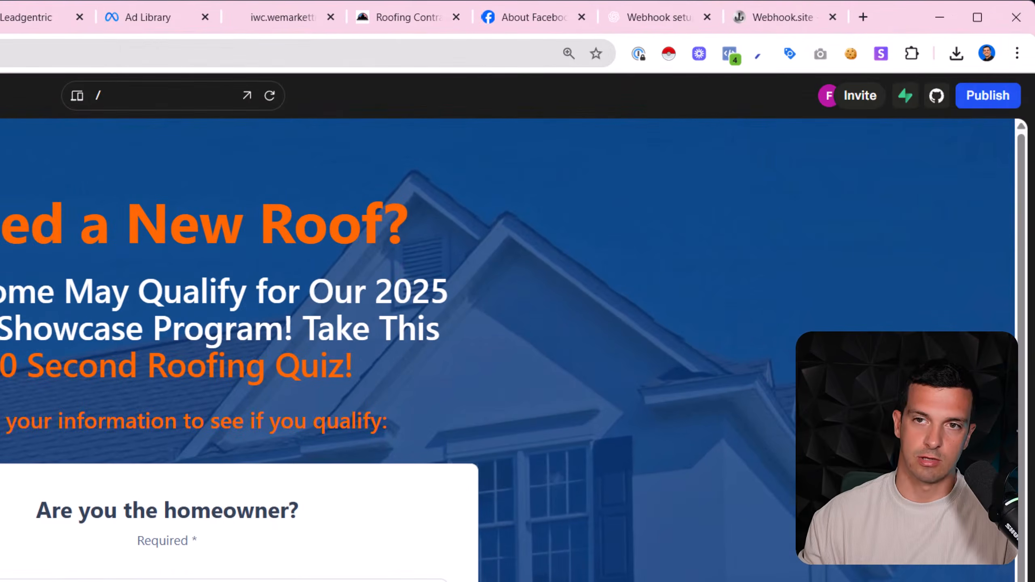
# Update the published site with the latest changes and reload the live quiz page
pyautogui.click(990, 99)
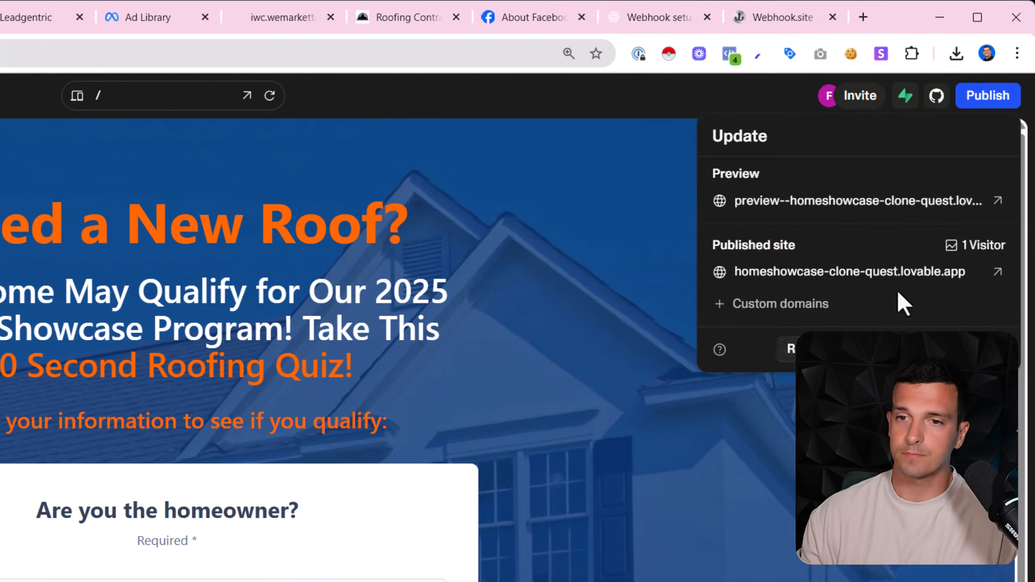
pyautogui.click(973, 349)
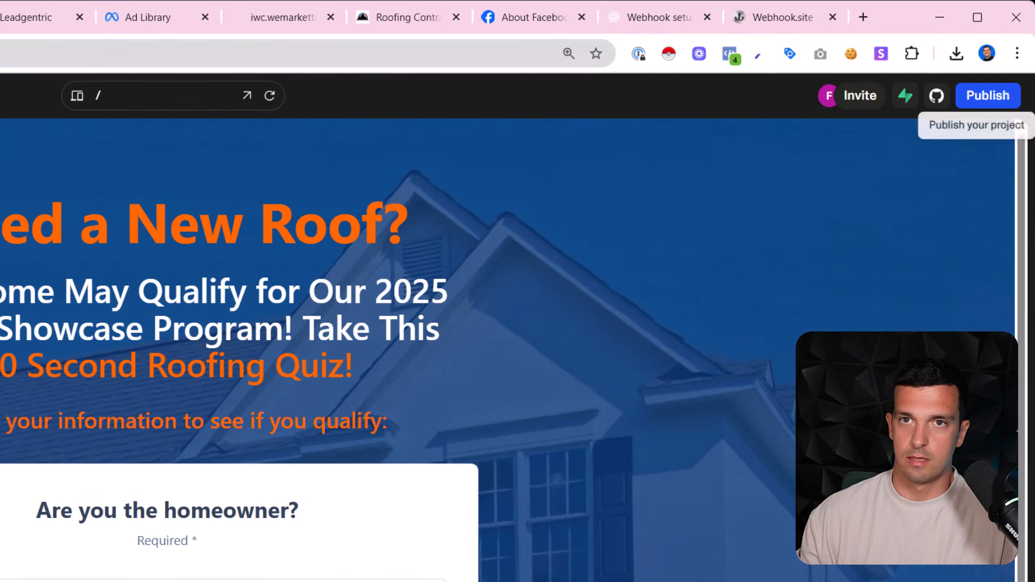
pyautogui.click(19, 15)
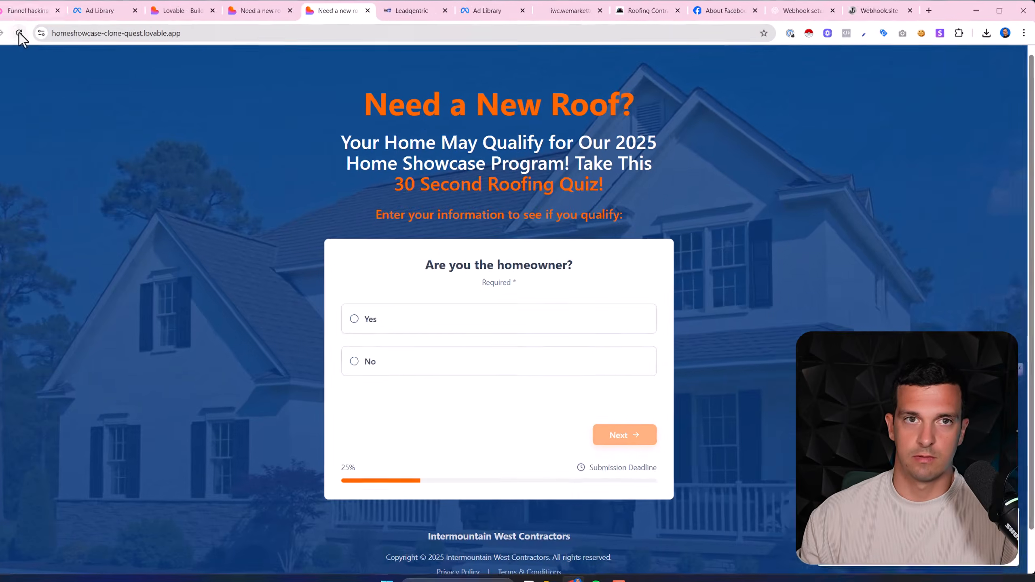
pyautogui.click(18, 32)
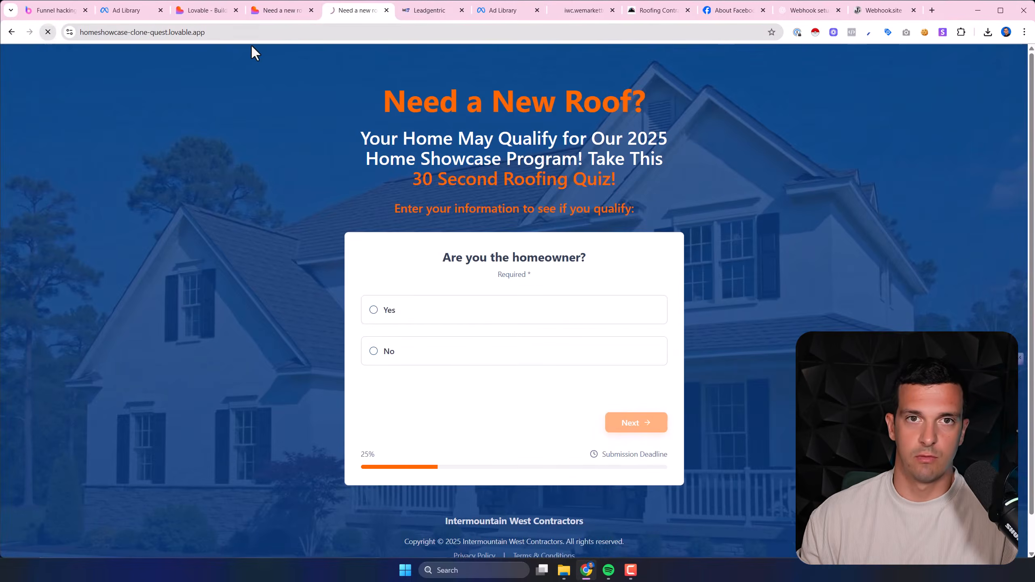
# Inspect the live quiz page with the browser developer tools in responsive mobile view, and close them
pyautogui.rightClick(766, 78)
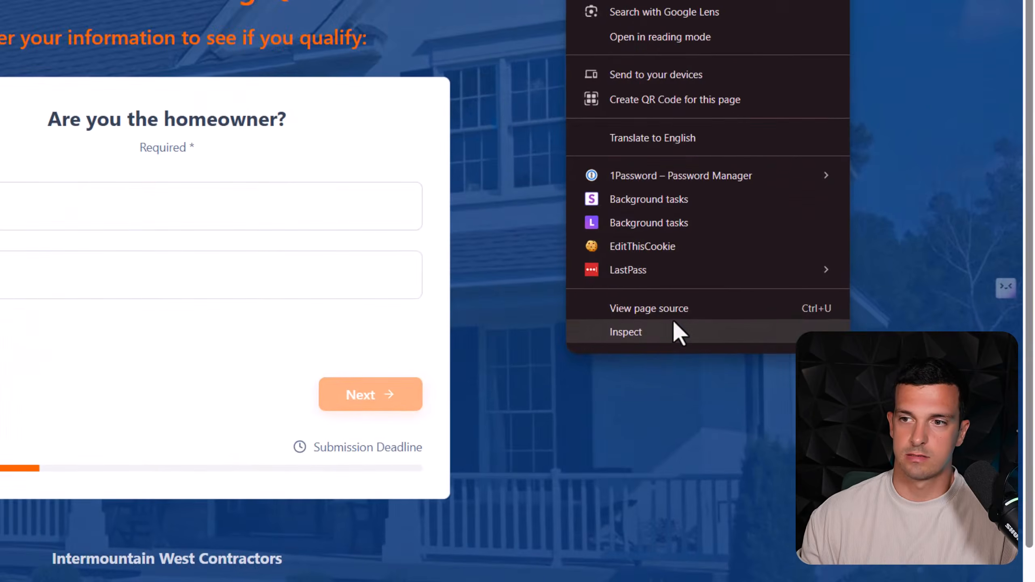
pyautogui.click(853, 410)
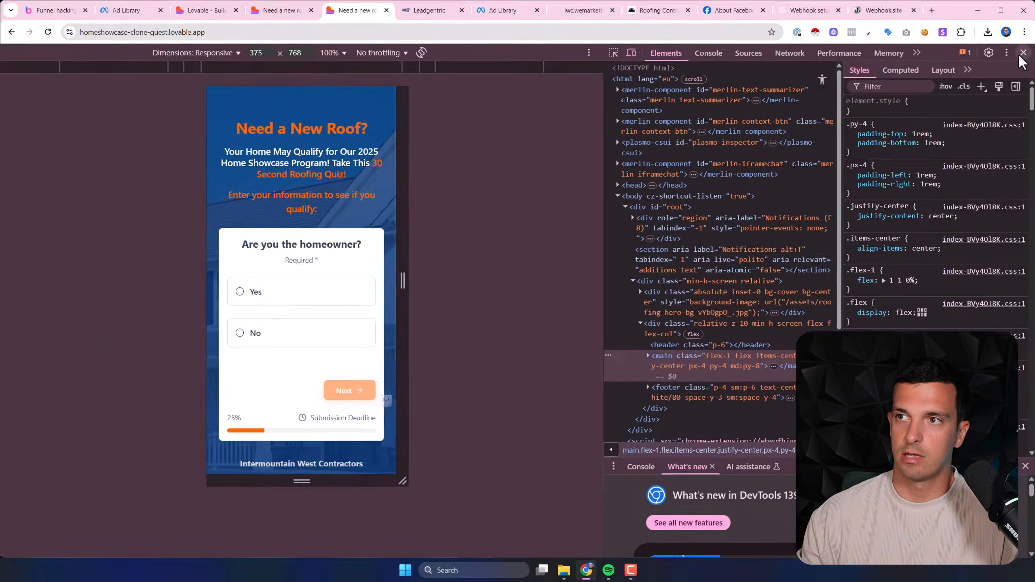
pyautogui.click(1026, 54)
# Answer the live quiz with Yes for homeowner and Single Family Home for the home type
pyautogui.moveTo(246, 123); pyautogui.dragTo(280, 260)
pyautogui.click(280, 260)
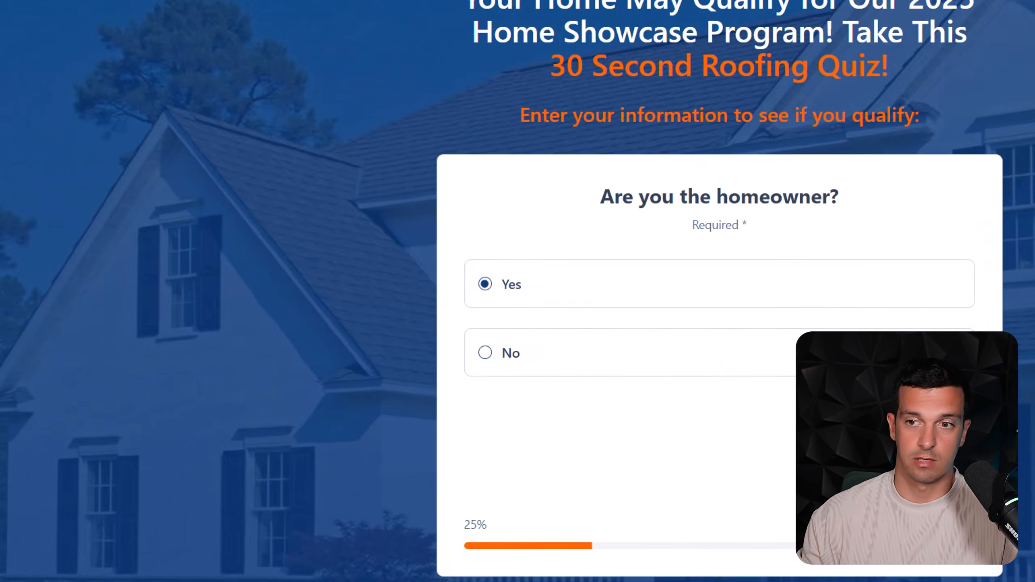
pyautogui.click(525, 288)
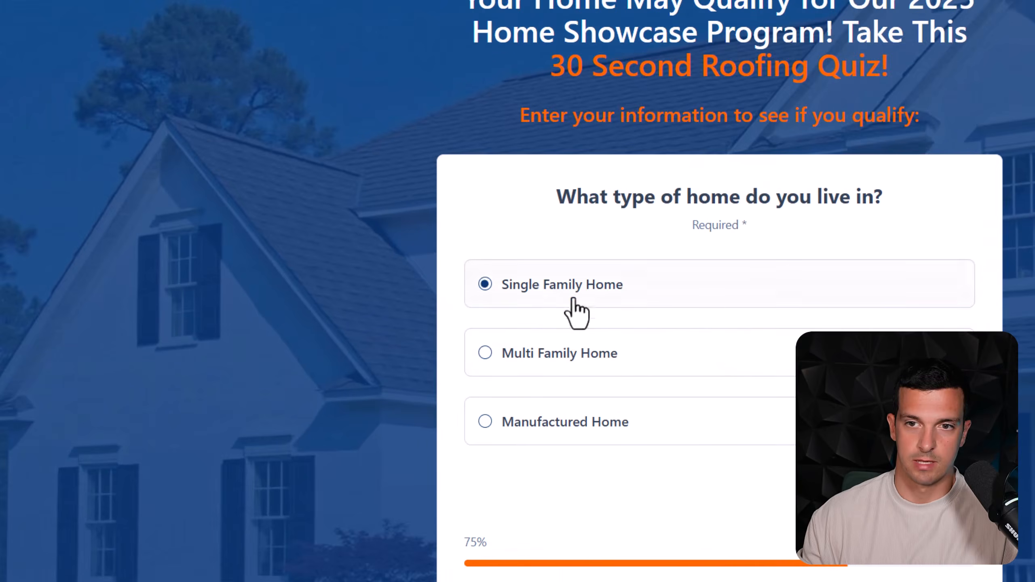
# Fill in the contact form with placeholder name, address, postal code, email and phone, submit it, and dismiss the save identity prompt
pyautogui.click(598, 291)
pyautogui.write('fasa')
pyautogui.click(739, 291)
pyautogui.write('sasa')
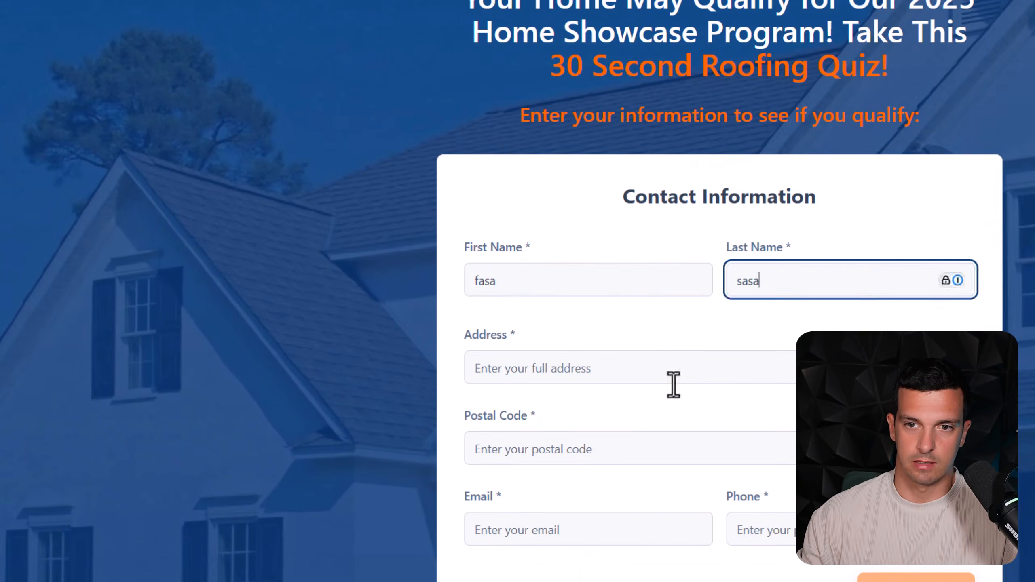
pyautogui.click(674, 385)
pyautogui.write('sasasa')
pyautogui.click(628, 432)
pyautogui.write('sasa')
pyautogui.click(601, 518)
pyautogui.write('saas')
pyautogui.click(758, 528)
pyautogui.write('as')
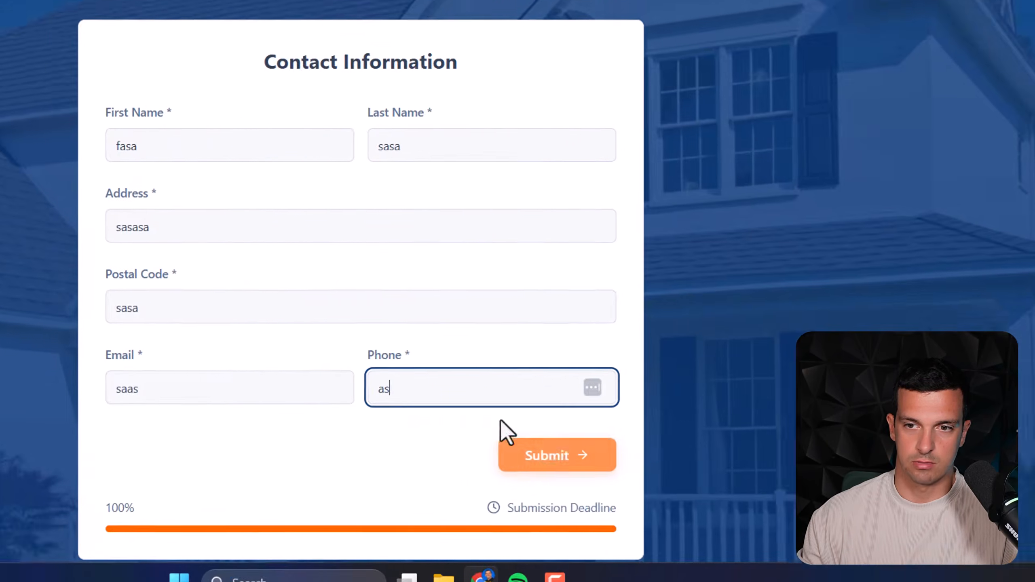
pyautogui.click(534, 449)
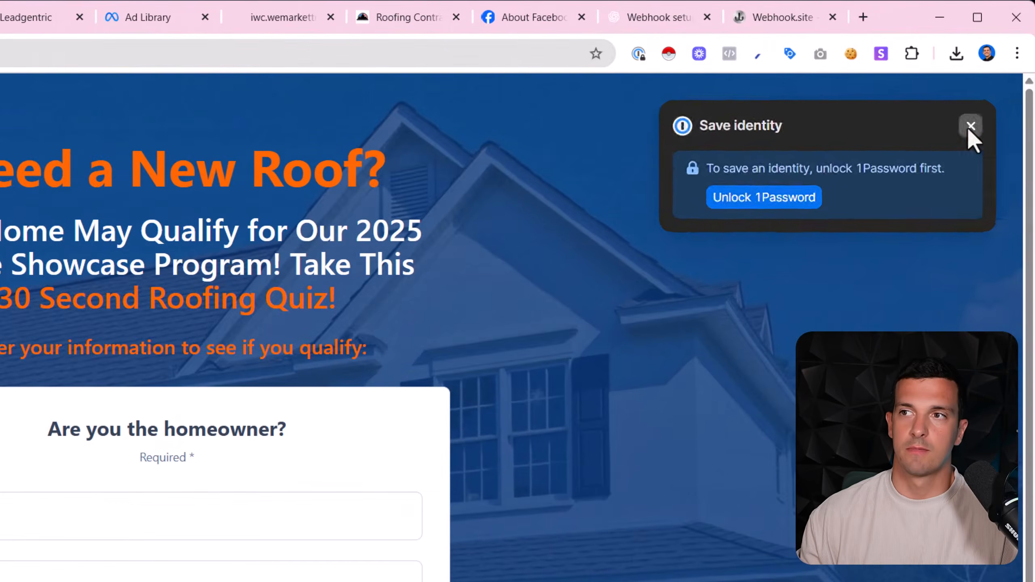
pyautogui.click(995, 78)
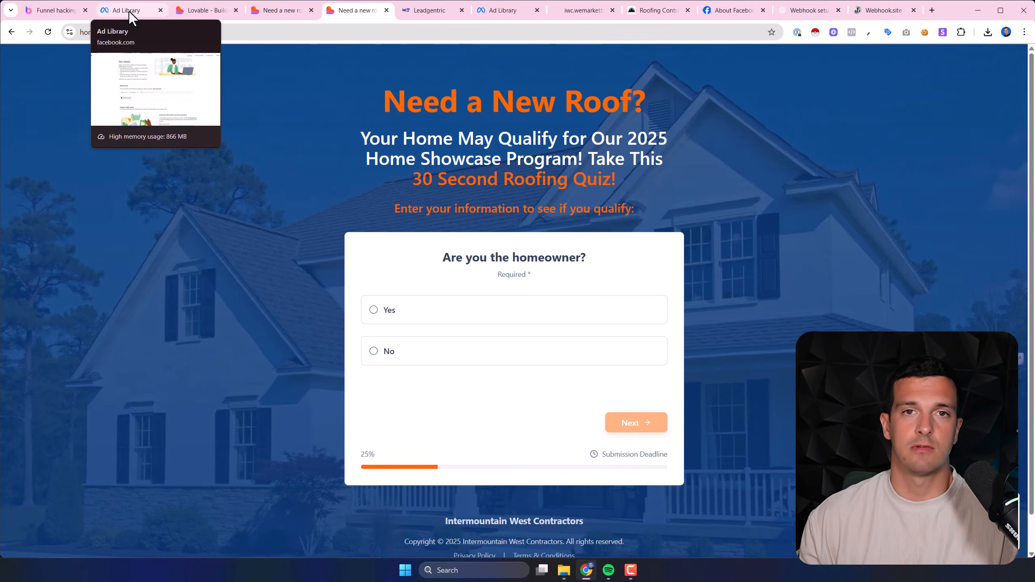
# Switch to the Ad Library page showing the solar search and place it right after the live quiz page
pyautogui.click(129, 17)
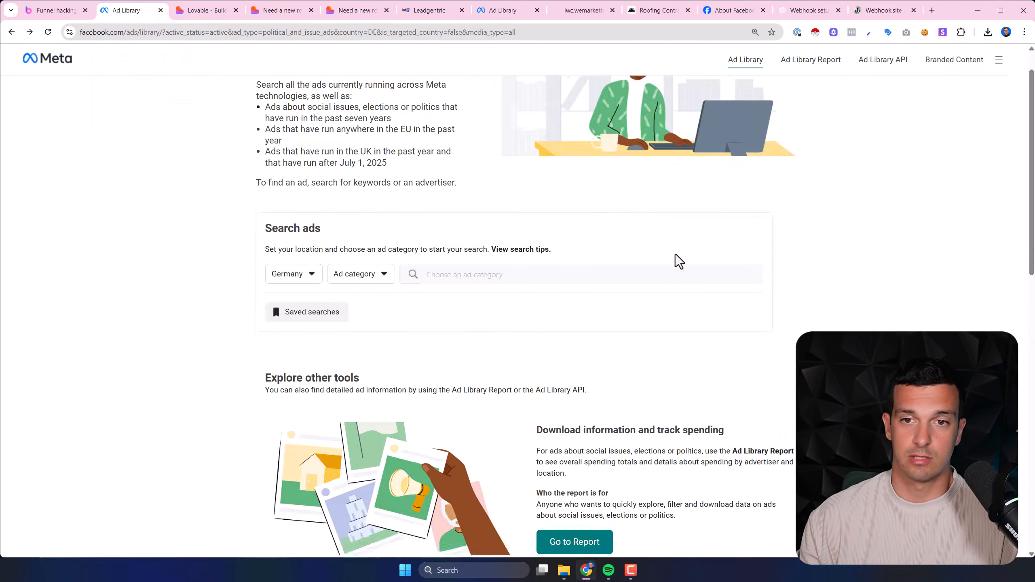
pyautogui.click(485, 12)
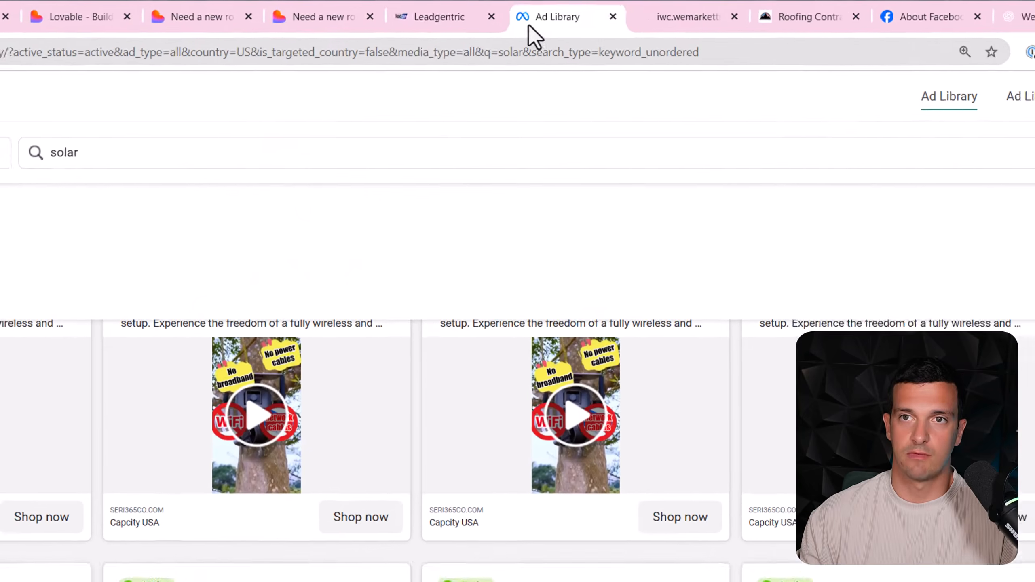
pyautogui.moveTo(529, 24); pyautogui.dragTo(427, 25)
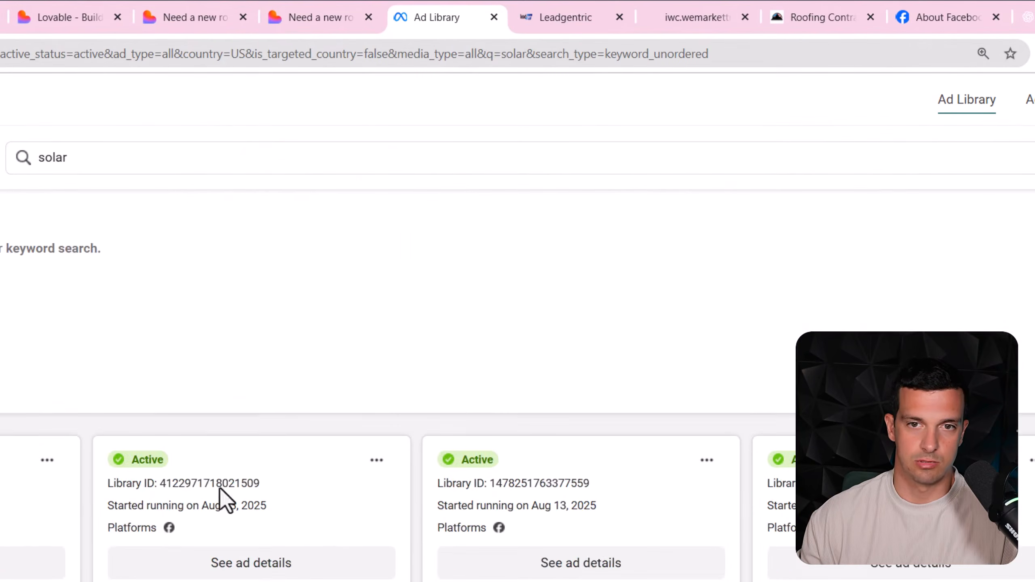
# Browse the solar ads and play a Capcity USA surveillance camera video ad
pyautogui.scroll(-5, 220, 488)
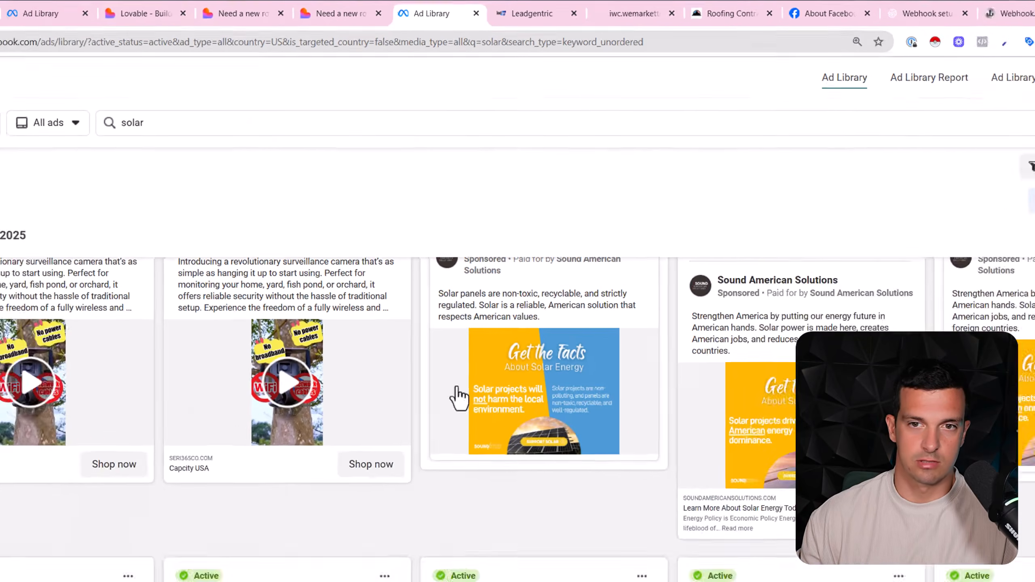
pyautogui.scroll(8, 385, 458)
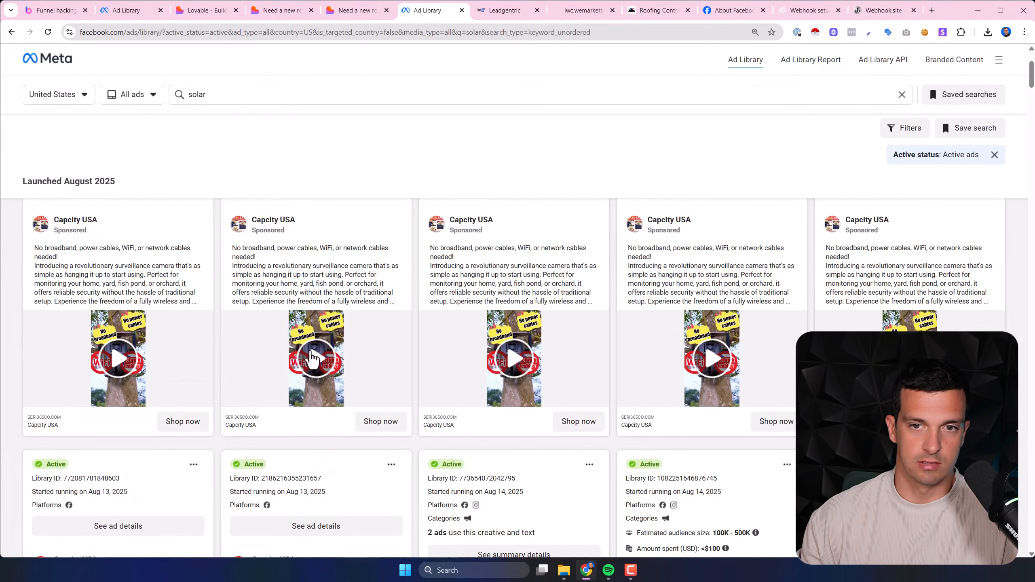
pyautogui.click(312, 357)
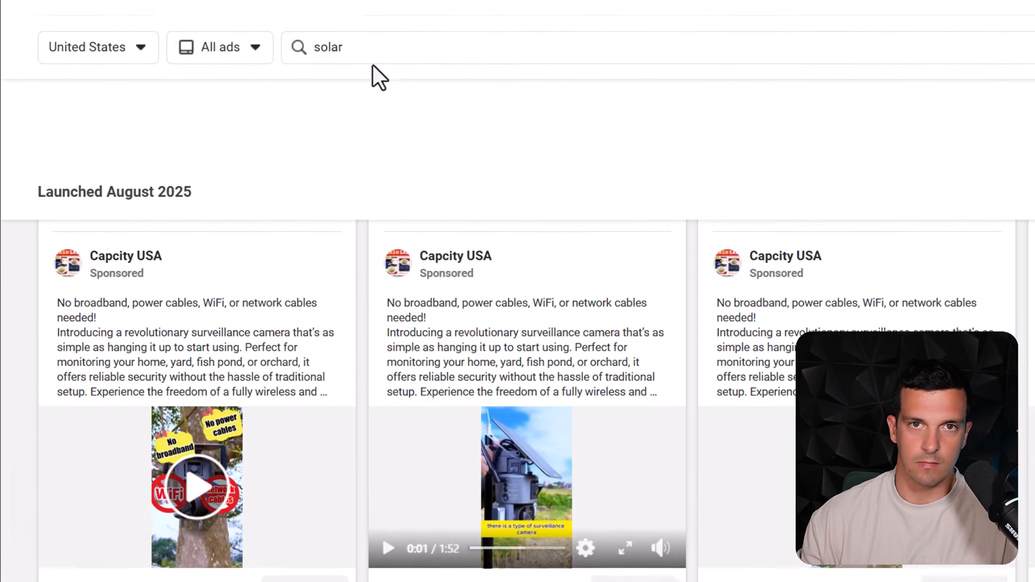
# Search the Ad Library for roofing ads in the United States instead of solar
pyautogui.doubleClick(370, 65)
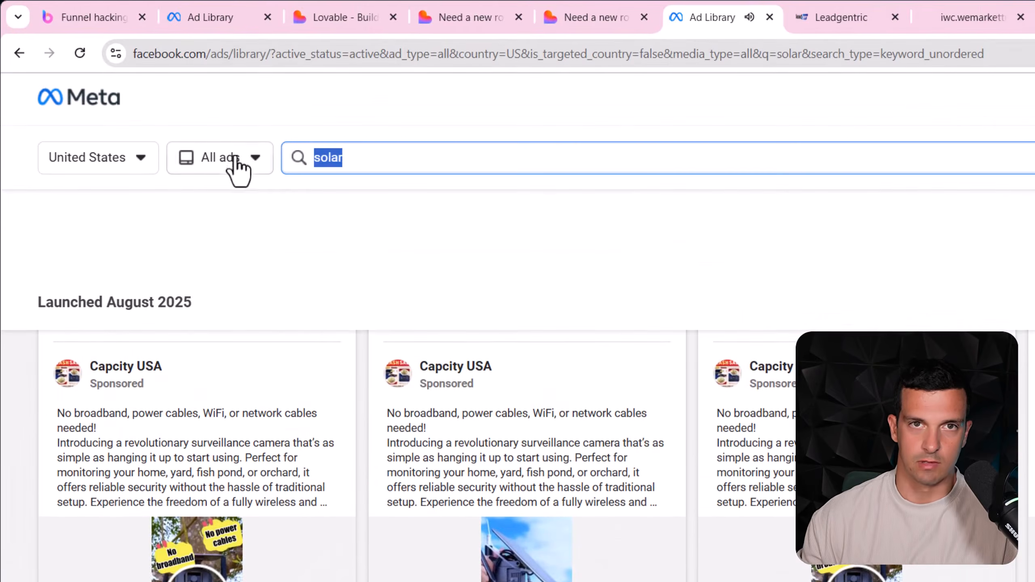
pyautogui.write('roofing')
pyautogui.press('Return')
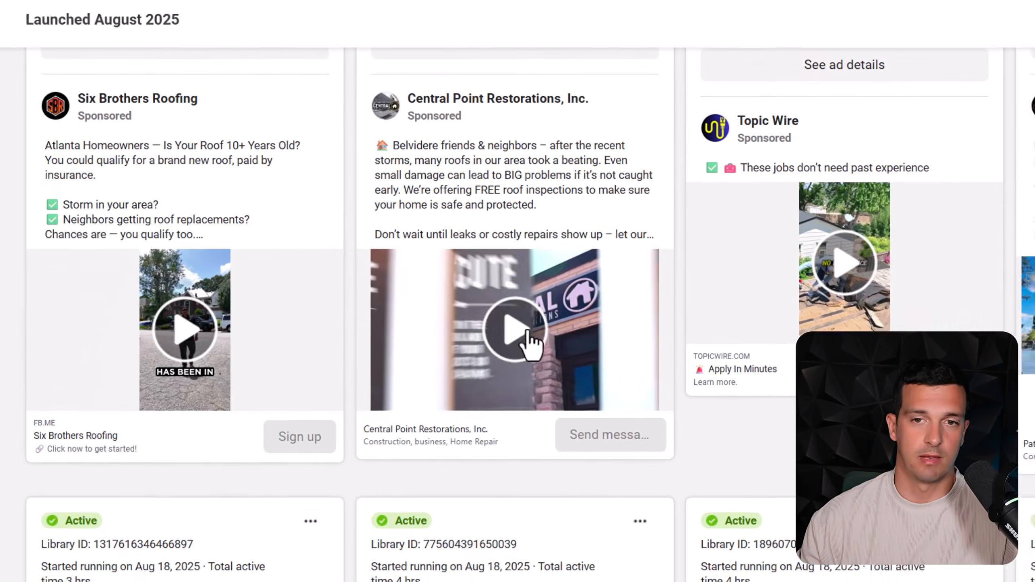
# Play and pause the Central Point Restorations, Inc. video ad, and look through the roofing ads below it
pyautogui.click(529, 341)
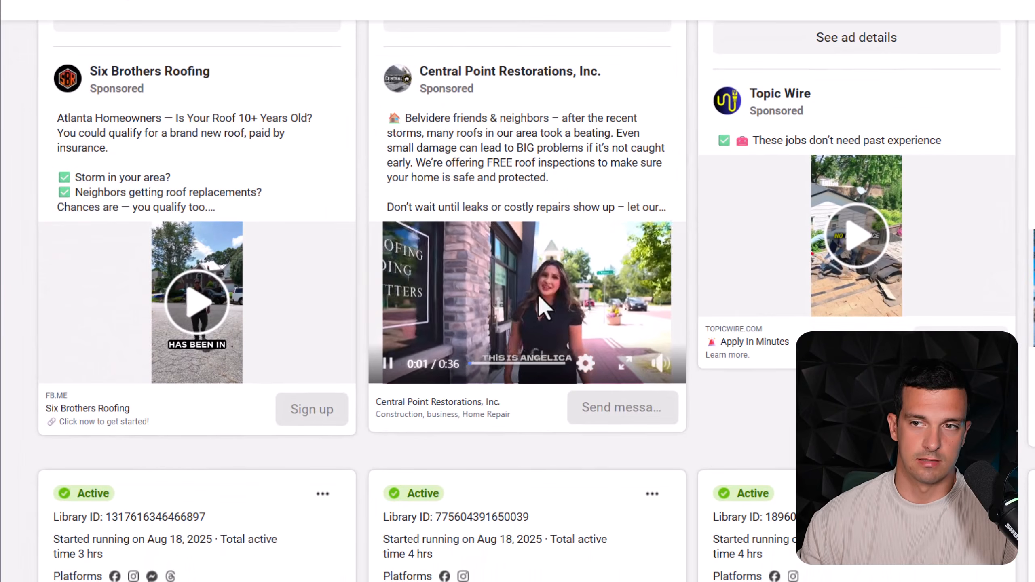
pyautogui.click(390, 364)
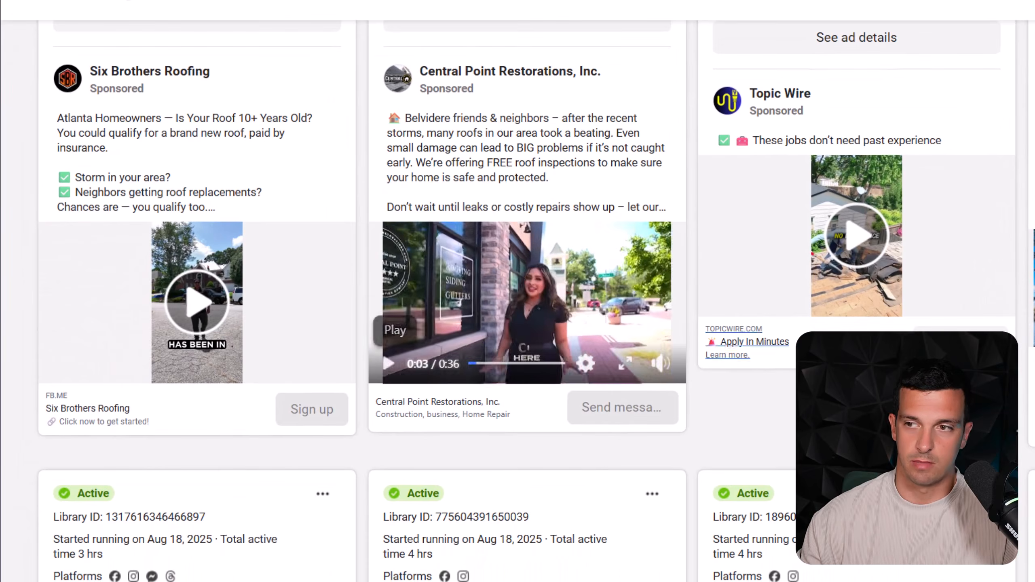
pyautogui.scroll(-4, 917, 367)
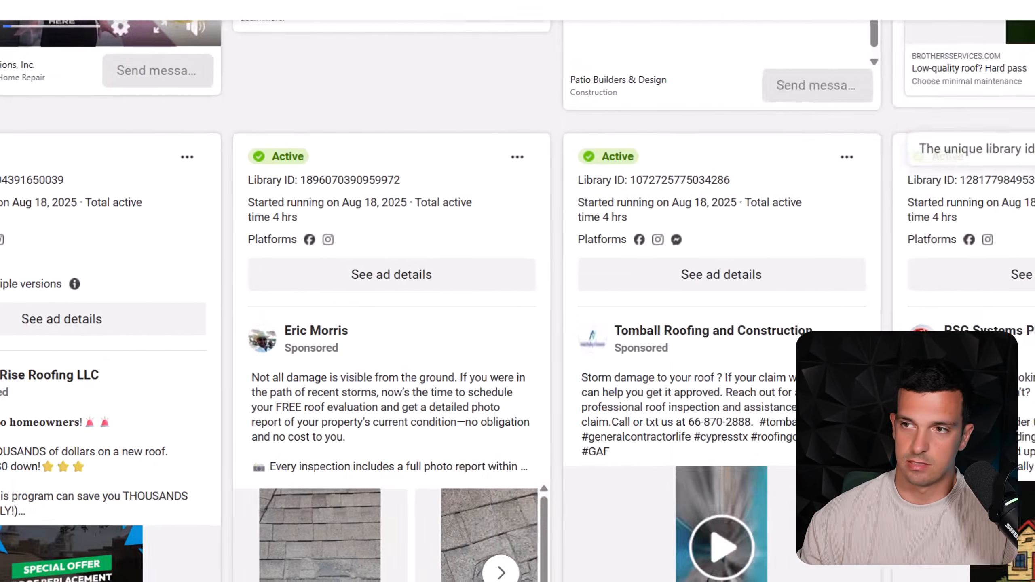
pyautogui.scroll(-3, 635, 388)
pyautogui.scroll(-1, 239, 338)
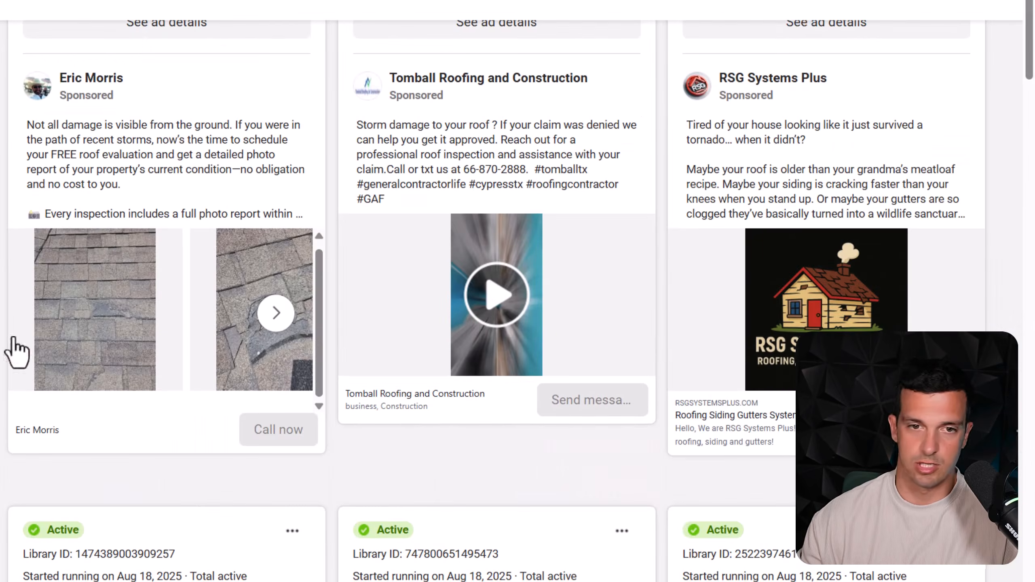
pyautogui.scroll(-10, 64, 305)
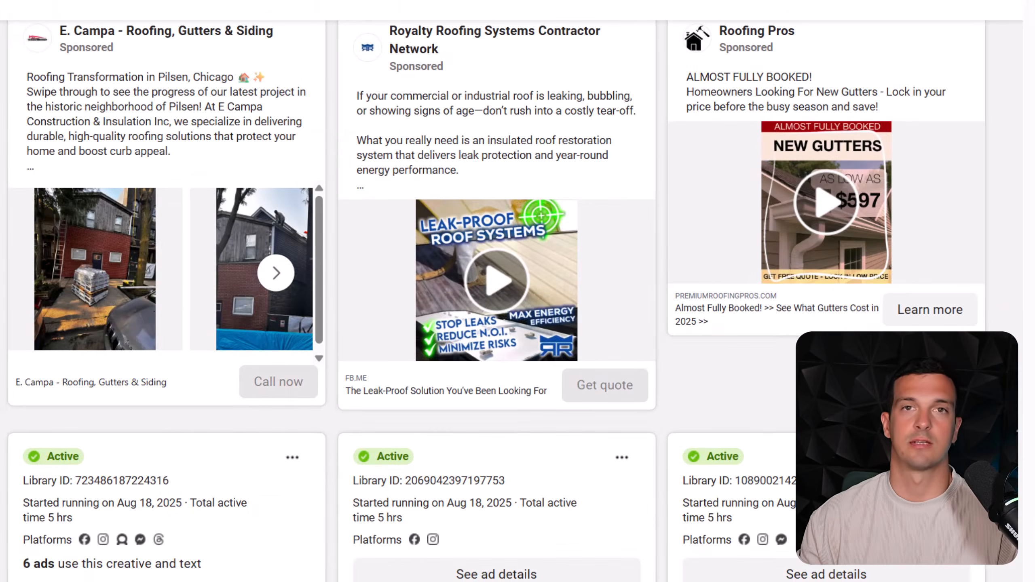
# Play and pause the Royalty Roofing Systems Contractor Network video ad, and review further roofing ads
pyautogui.click(500, 298)
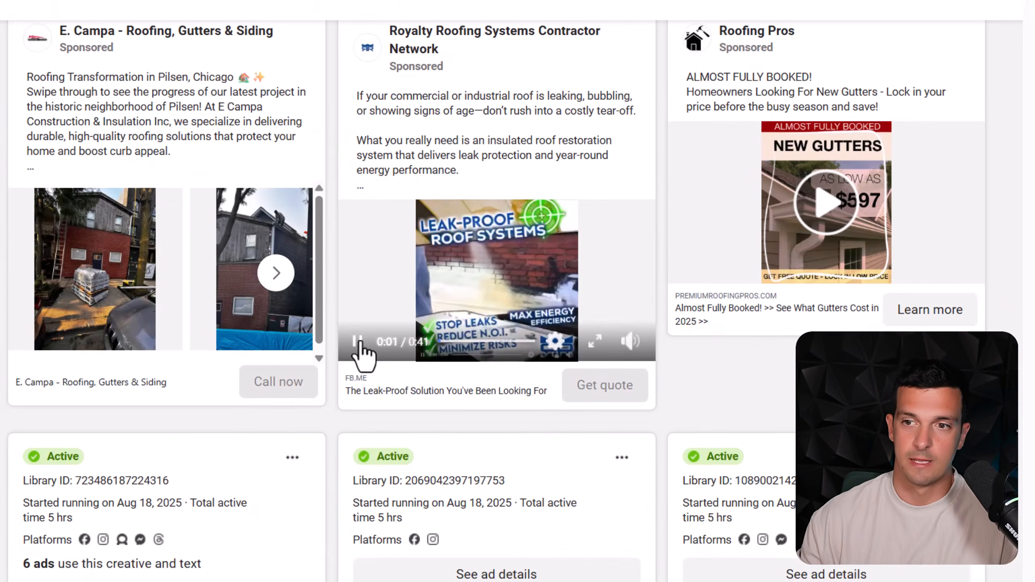
pyautogui.click(359, 342)
pyautogui.scroll(-2, 231, 300)
pyautogui.scroll(-8, 180, 335)
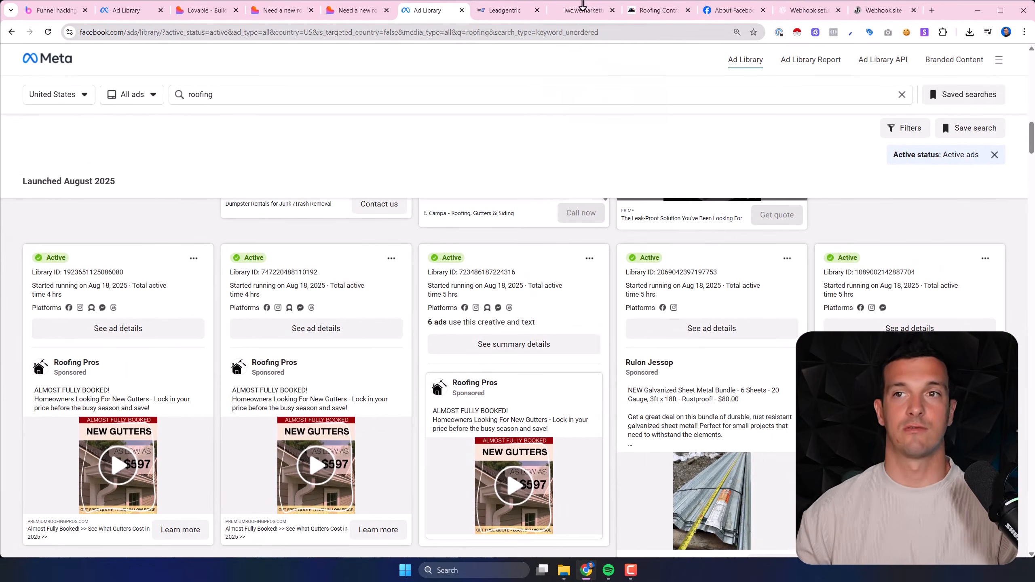
# Switch back to the live quiz page and on to the Funnel hacking with AI board in Boardmix
pyautogui.click(352, 12)
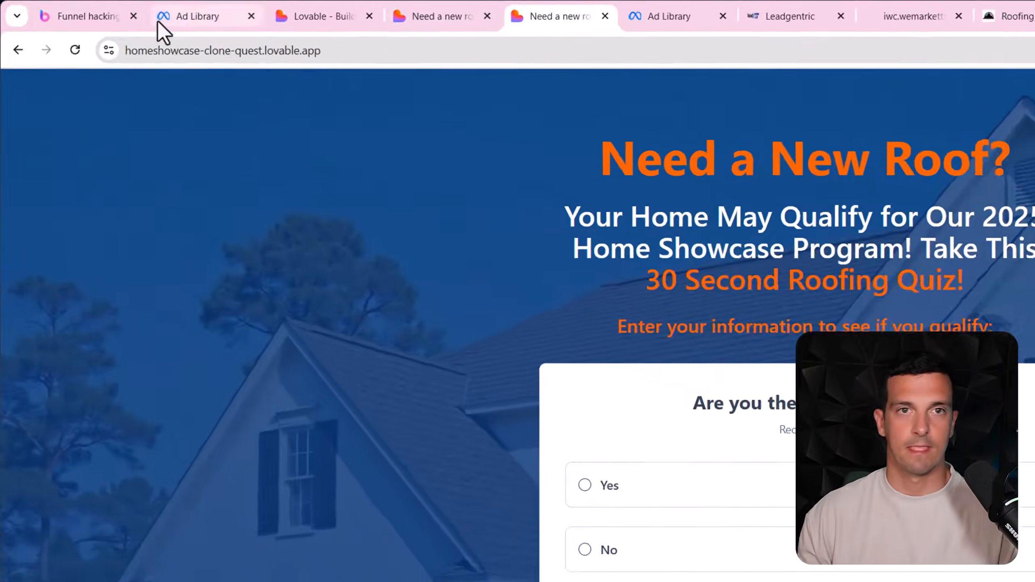
pyautogui.click(83, 16)
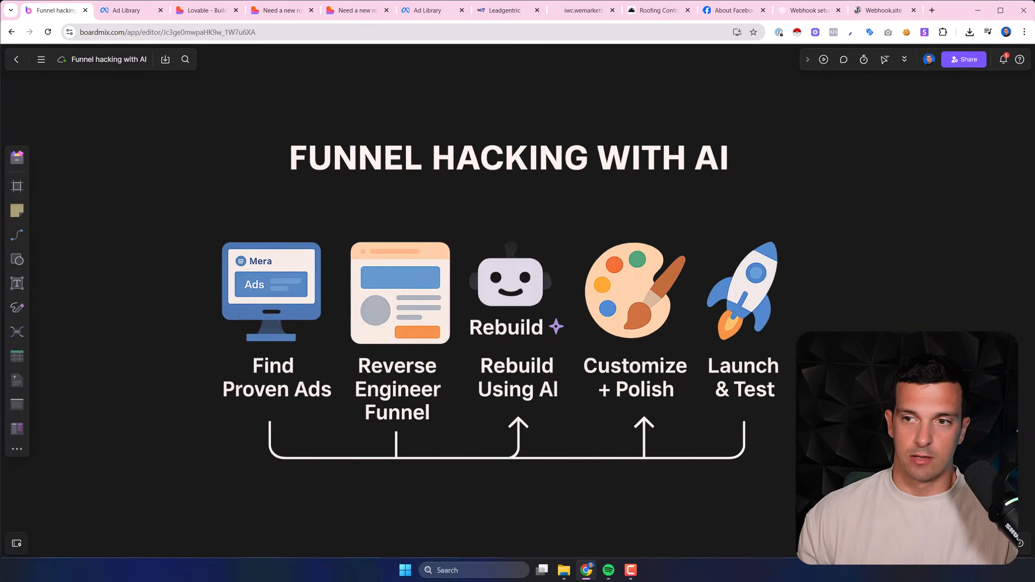